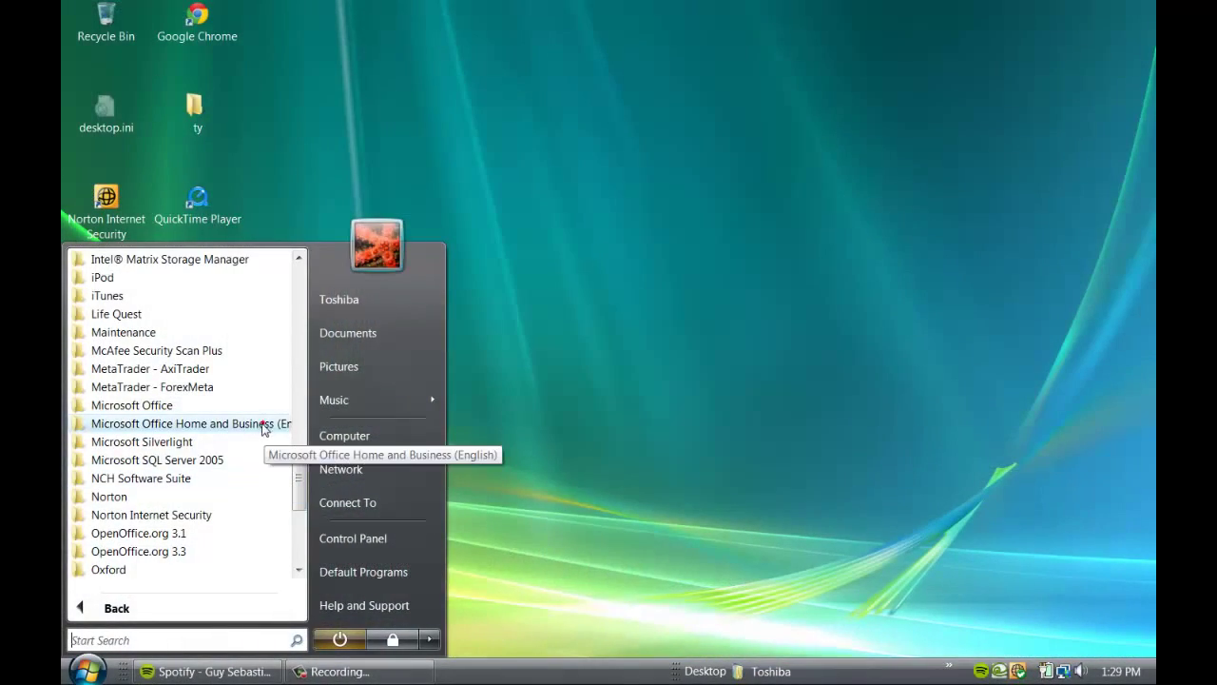
Launch Microsoft PowerPoint 2010 from the Start menu's Microsoft Office folder
{"action": "left_click", "coordinate": [229, 496]}
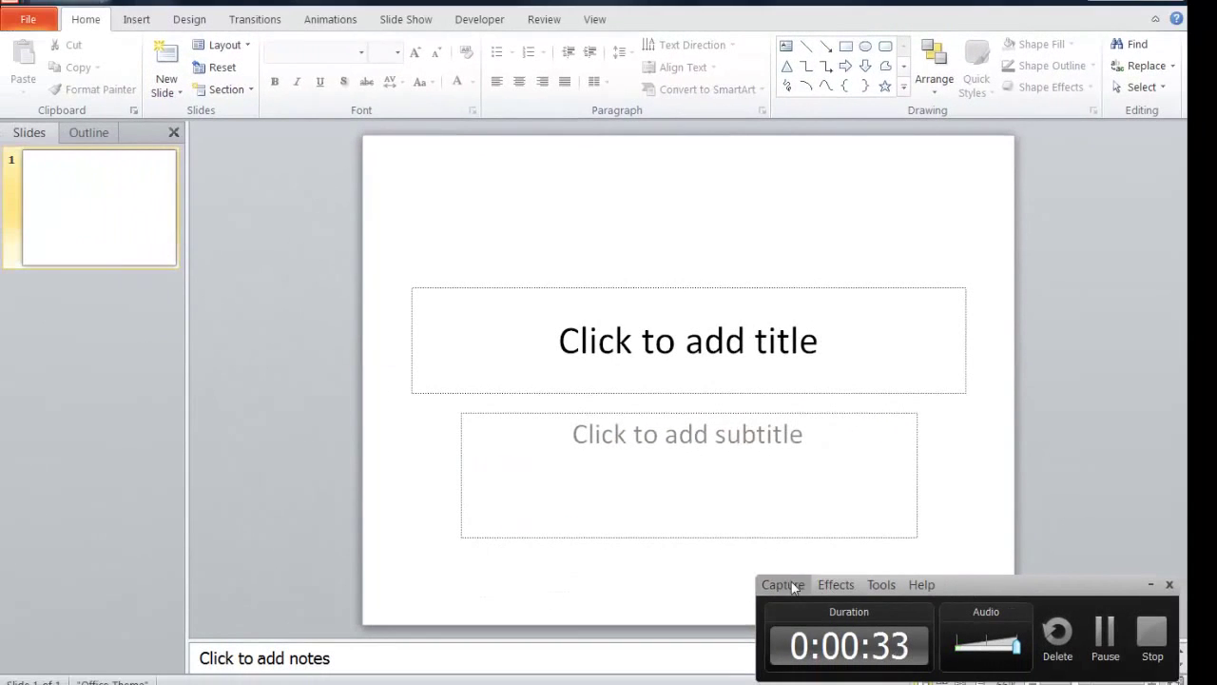
Delete the title placeholder and then the subtitle placeholder from slide 1
{"action": "left_click", "coordinate": [782, 585]}
{"action": "mouse_move", "coordinate": [839, 591]}
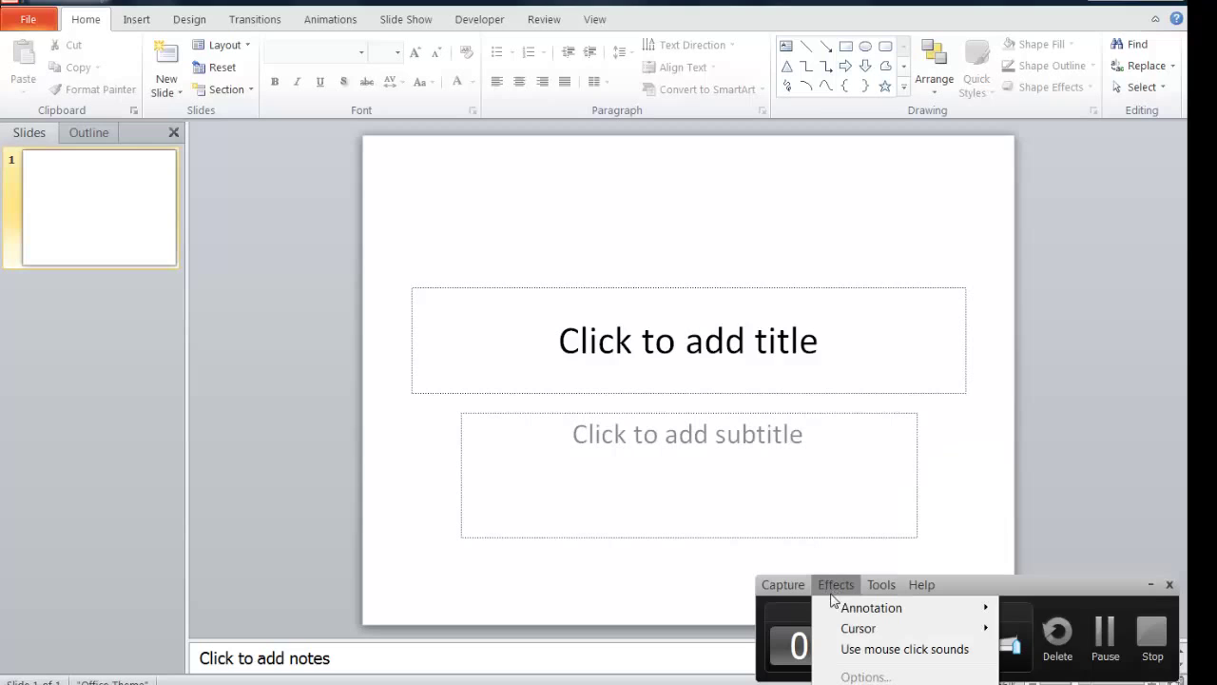
{"action": "mouse_move", "coordinate": [850, 628]}
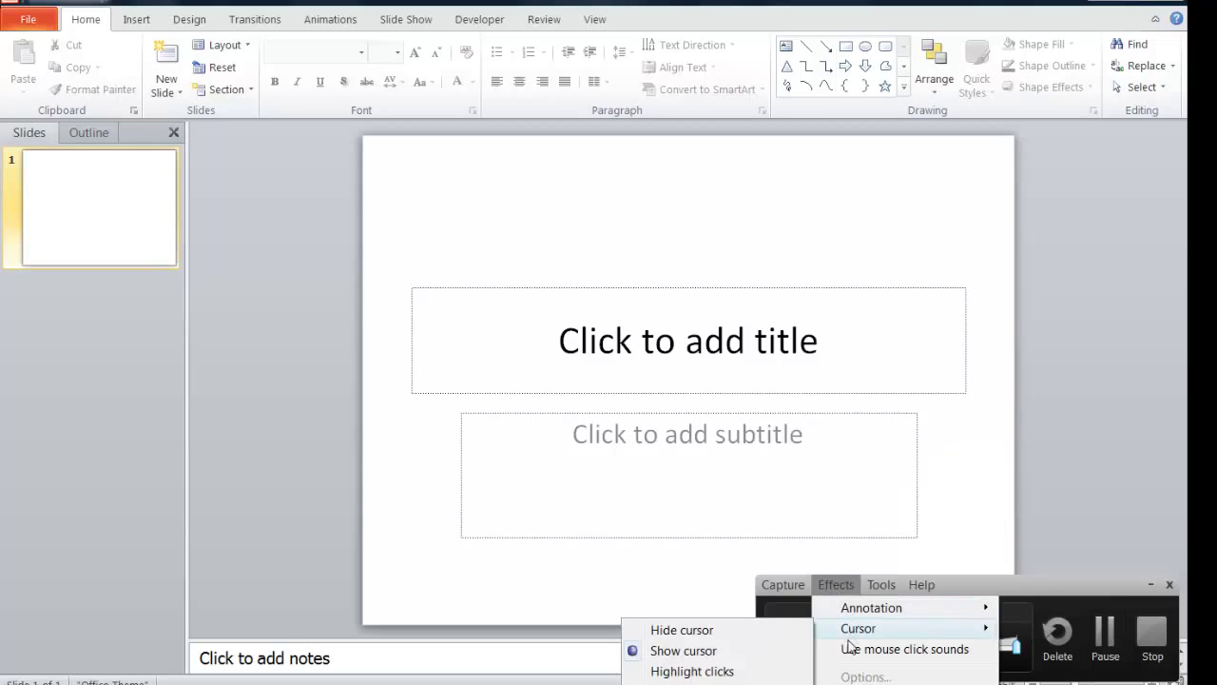
{"action": "mouse_move", "coordinate": [789, 583]}
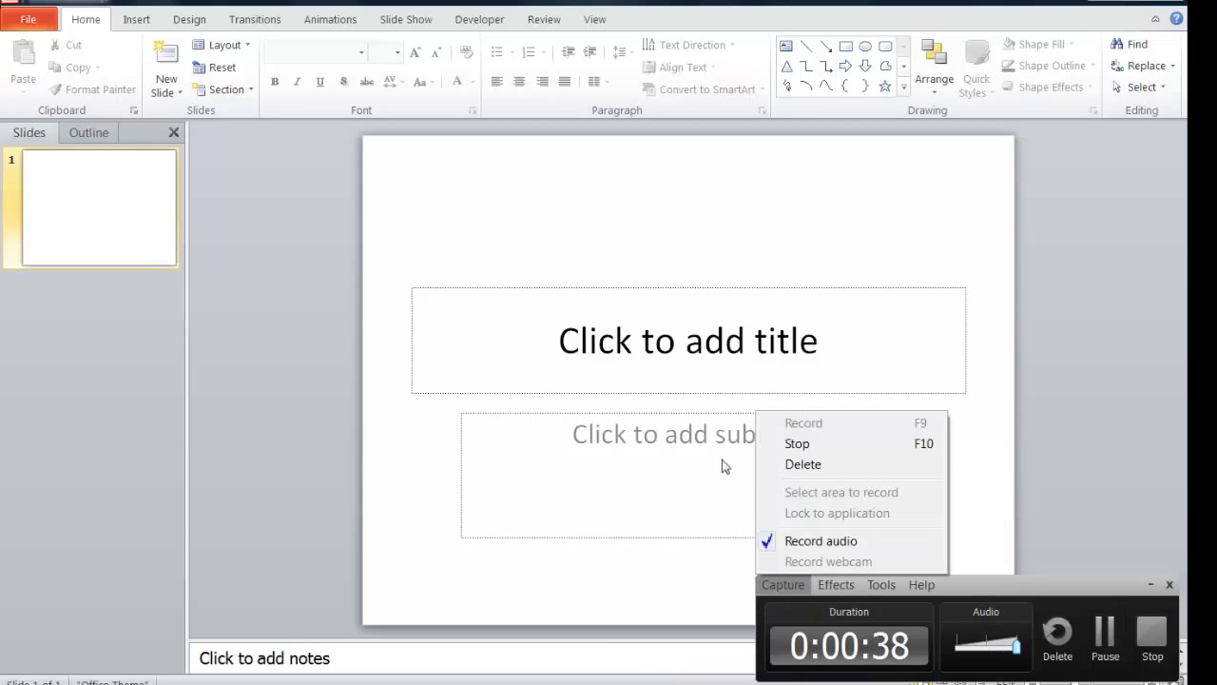
{"action": "left_click", "coordinate": [652, 347]}
{"action": "left_click", "coordinate": [668, 291]}
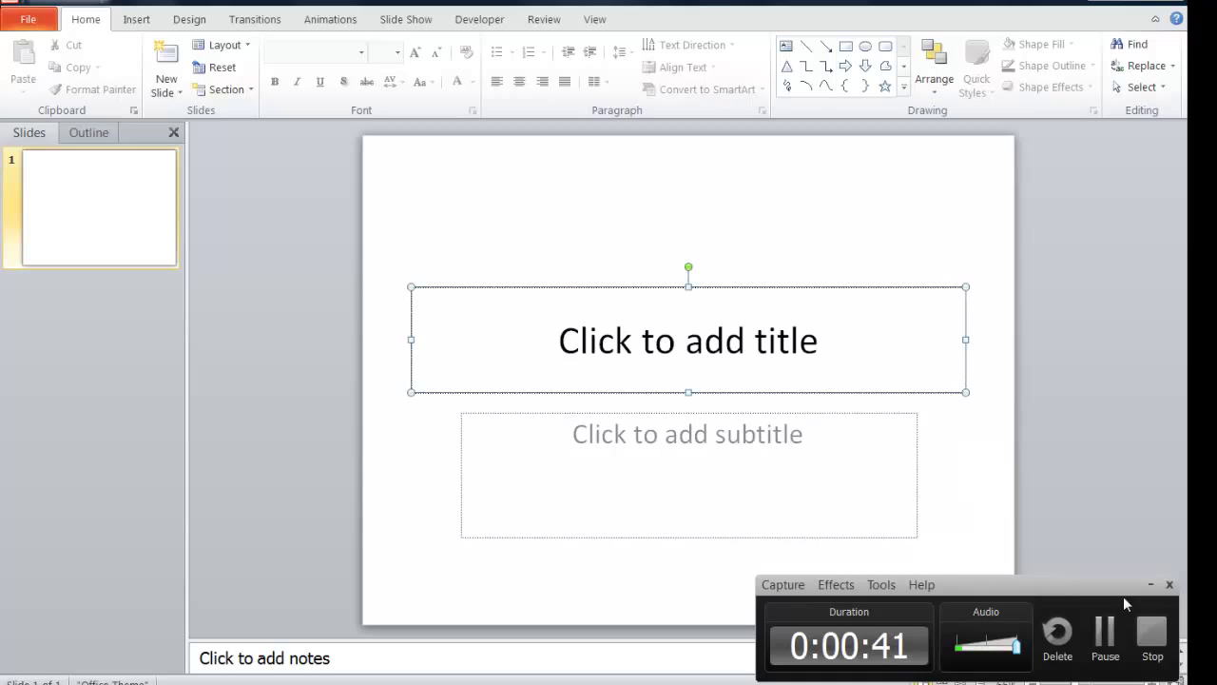
{"action": "left_click", "coordinate": [1151, 584]}
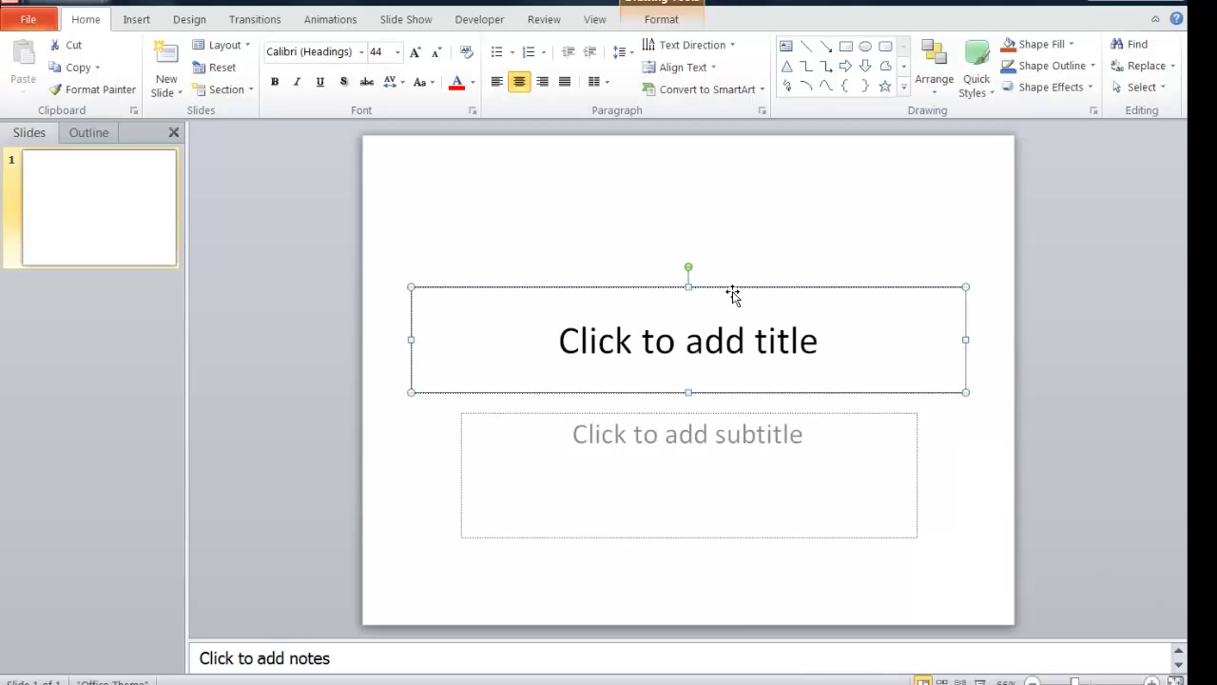
{"action": "key", "text": "Delete"}
{"action": "left_click", "coordinate": [747, 412]}
{"action": "key", "text": "Delete"}
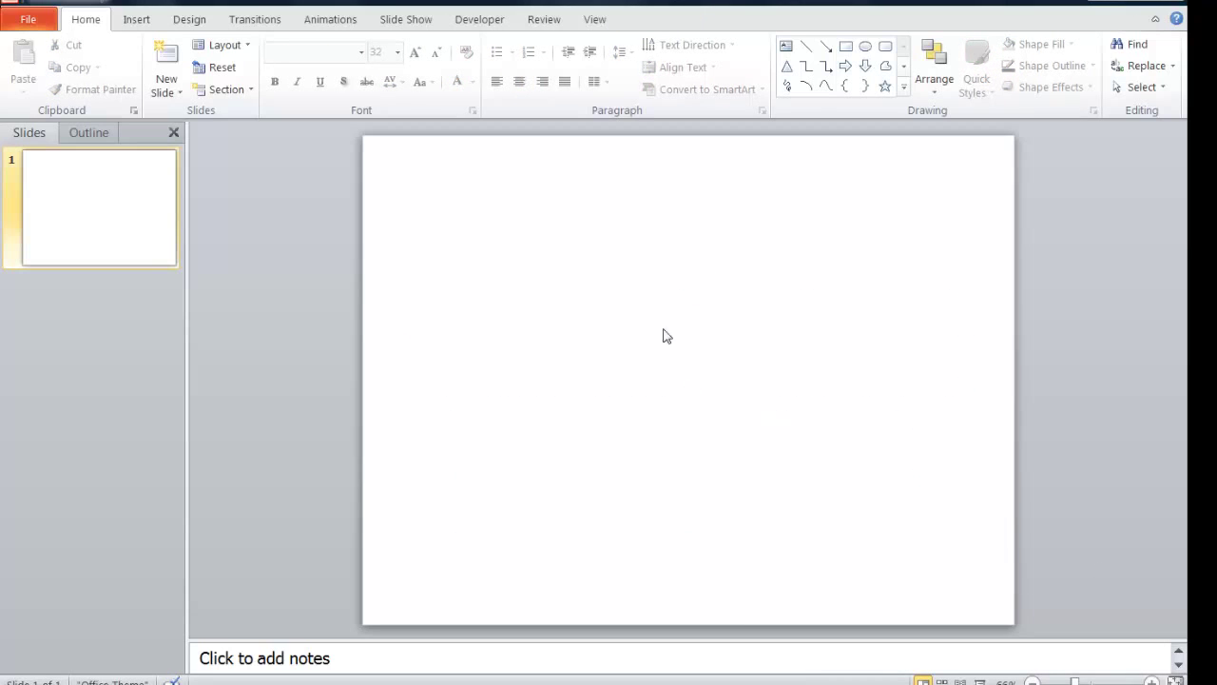
Set slide 1's background to Picture or texture fill in Format Background
{"action": "right_click", "coordinate": [647, 351]}
{"action": "left_click", "coordinate": [709, 549]}
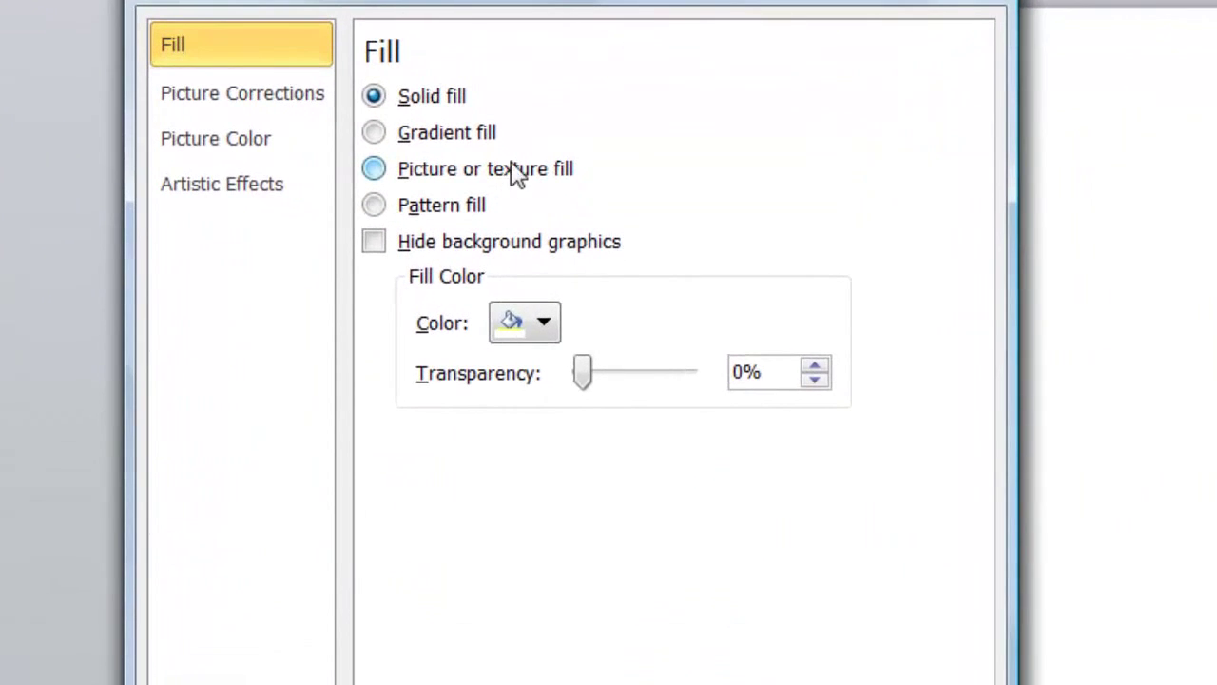
{"action": "left_click", "coordinate": [565, 223]}
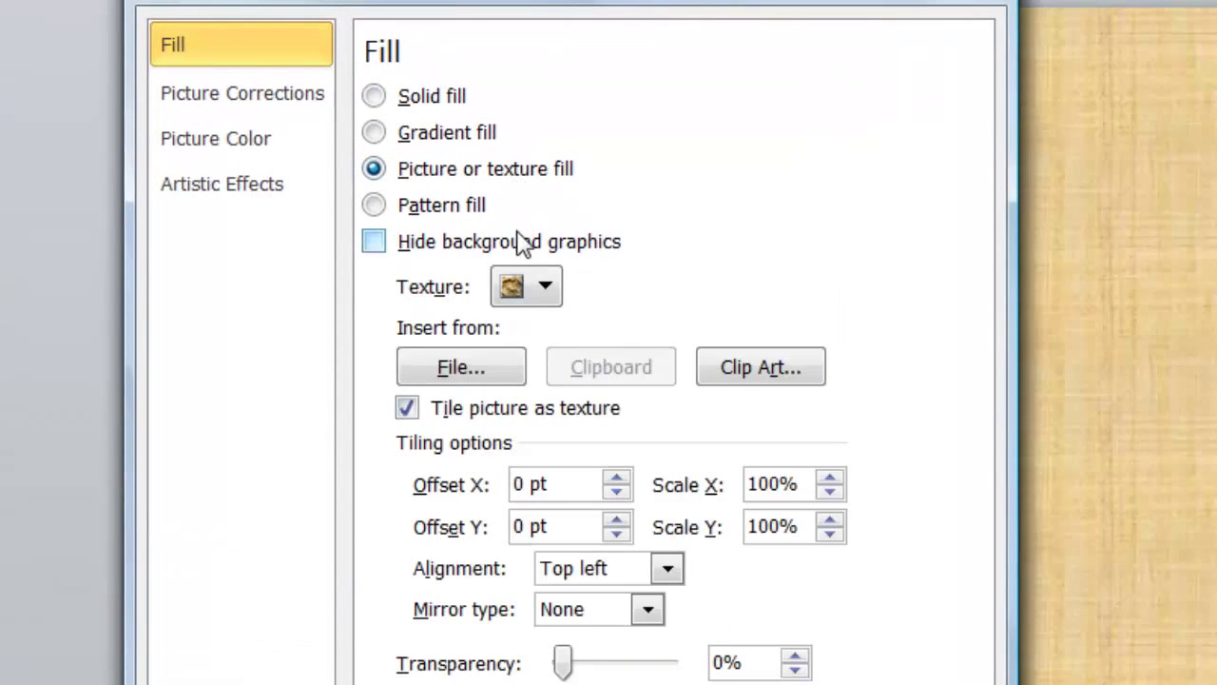
{"action": "left_click", "coordinate": [523, 239]}
{"action": "left_click", "coordinate": [447, 249]}
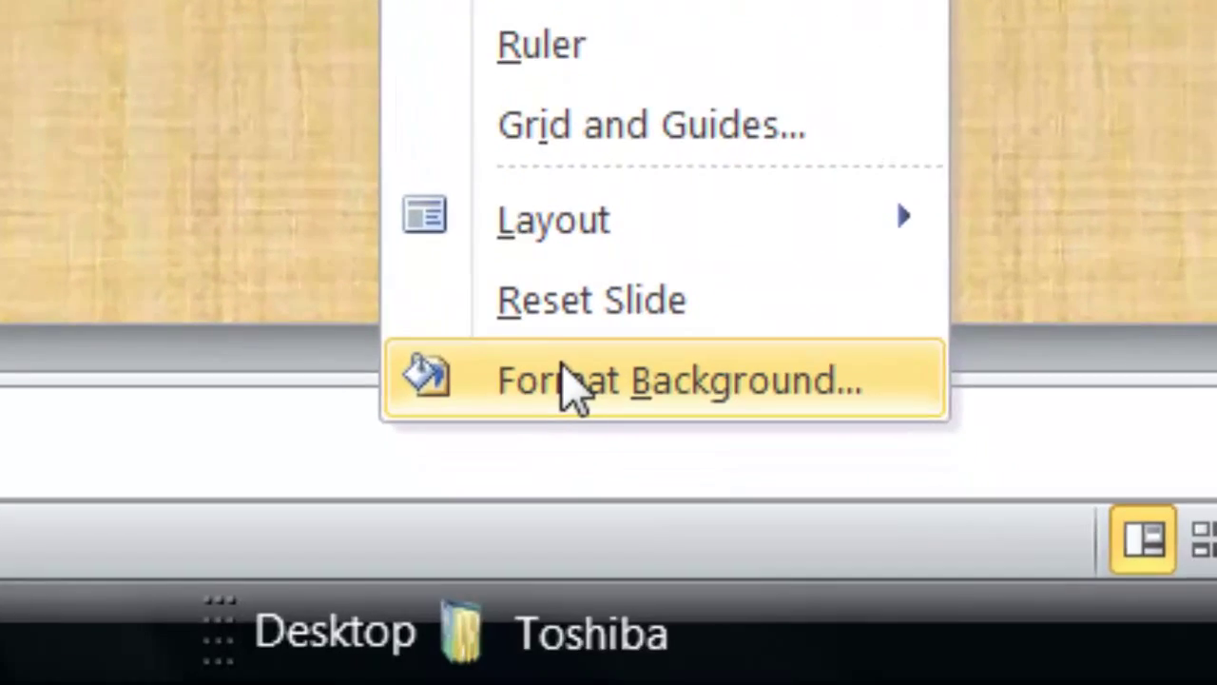
{"action": "left_click", "coordinate": [685, 635]}
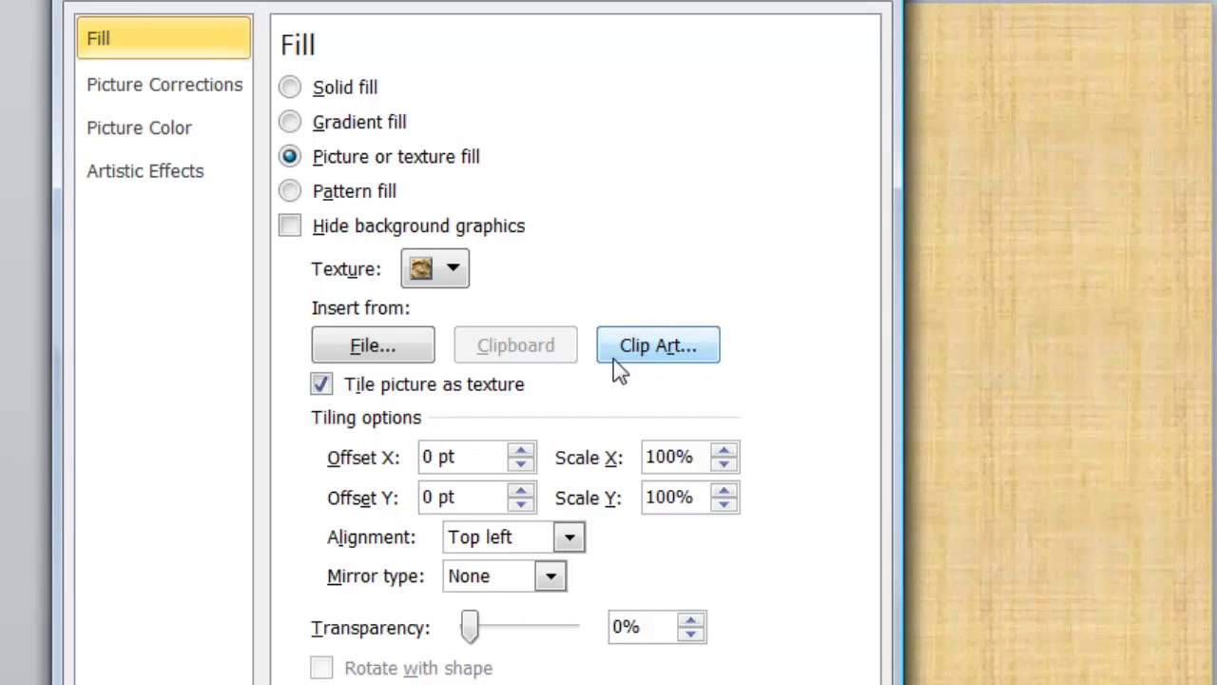
Use the grass photo from Desktop\Ajay\VBRECS\New Folder as the slide background
{"action": "left_click", "coordinate": [404, 354]}
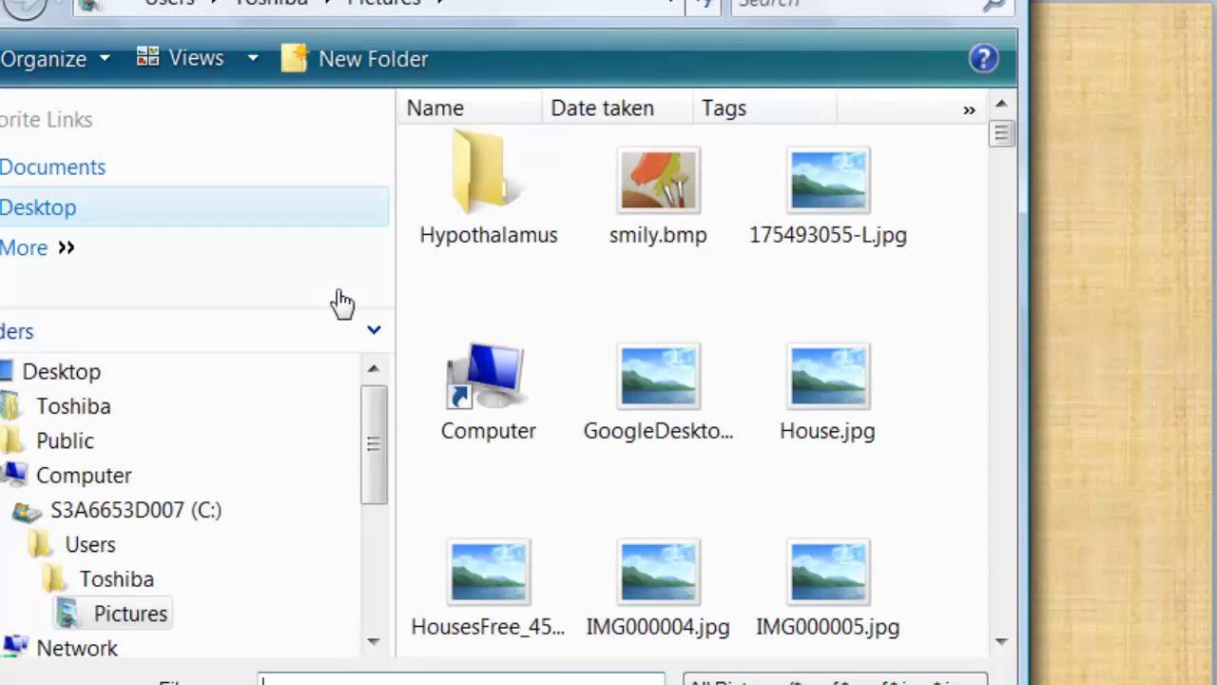
{"action": "left_click", "coordinate": [93, 380]}
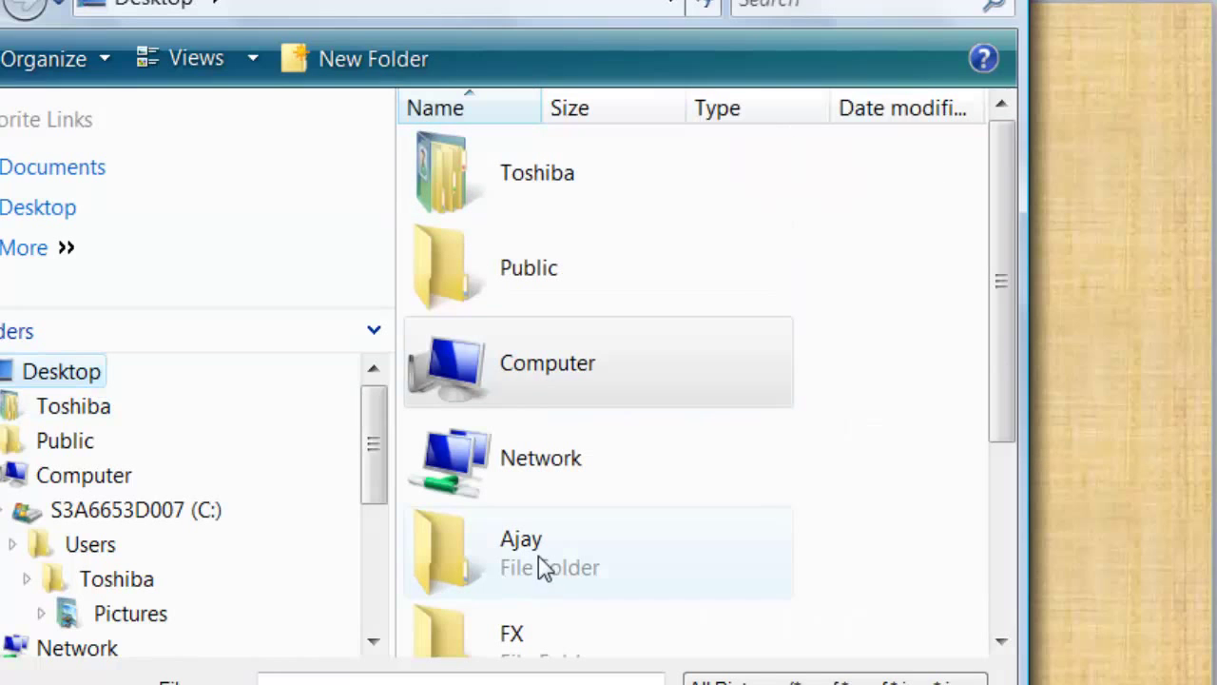
{"action": "left_click", "coordinate": [542, 563]}
{"action": "double_click", "coordinate": [559, 570]}
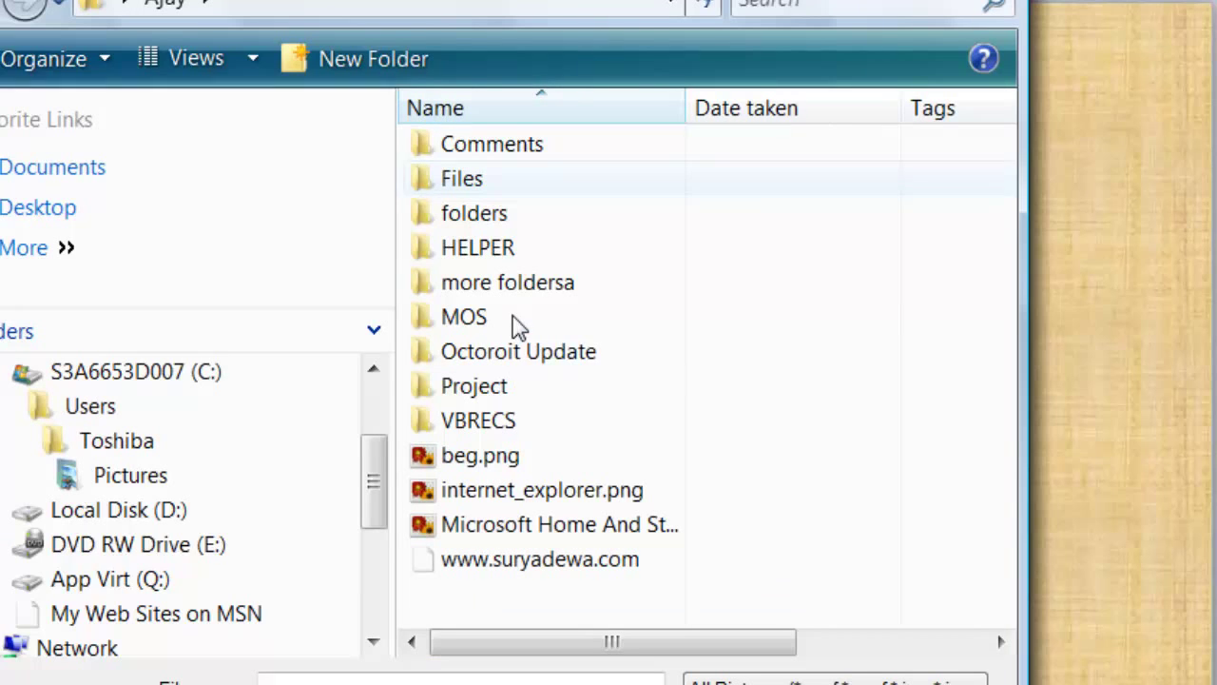
{"action": "double_click", "coordinate": [494, 426]}
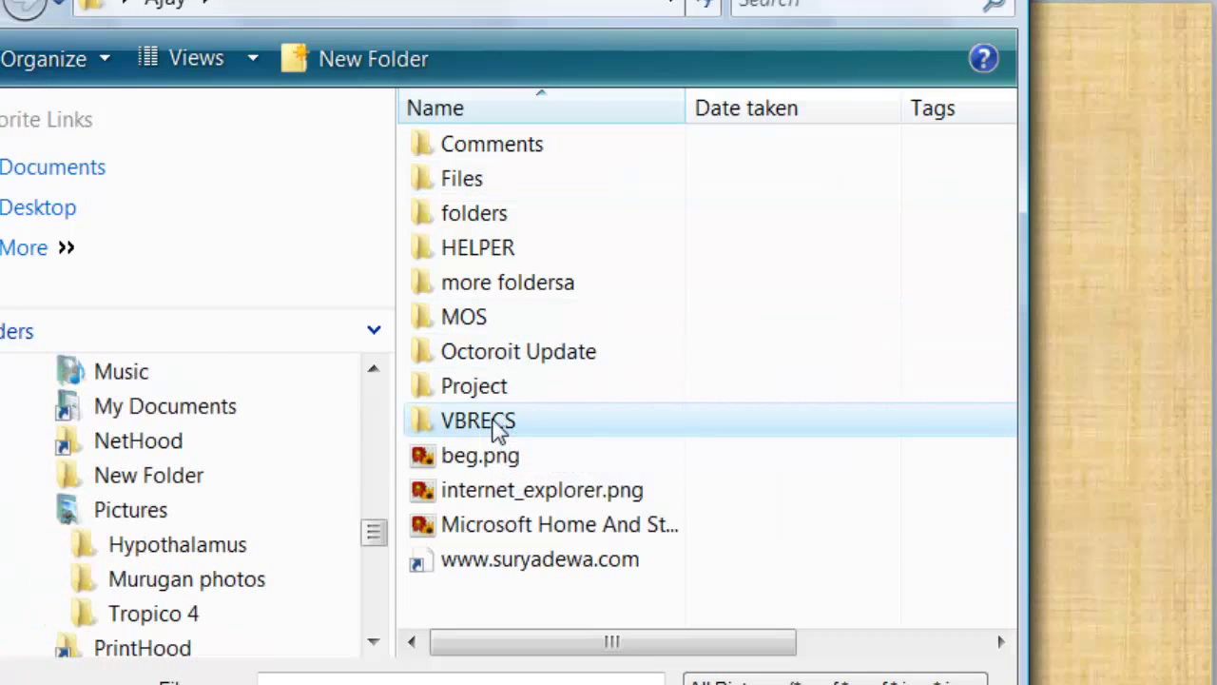
{"action": "double_click", "coordinate": [486, 181]}
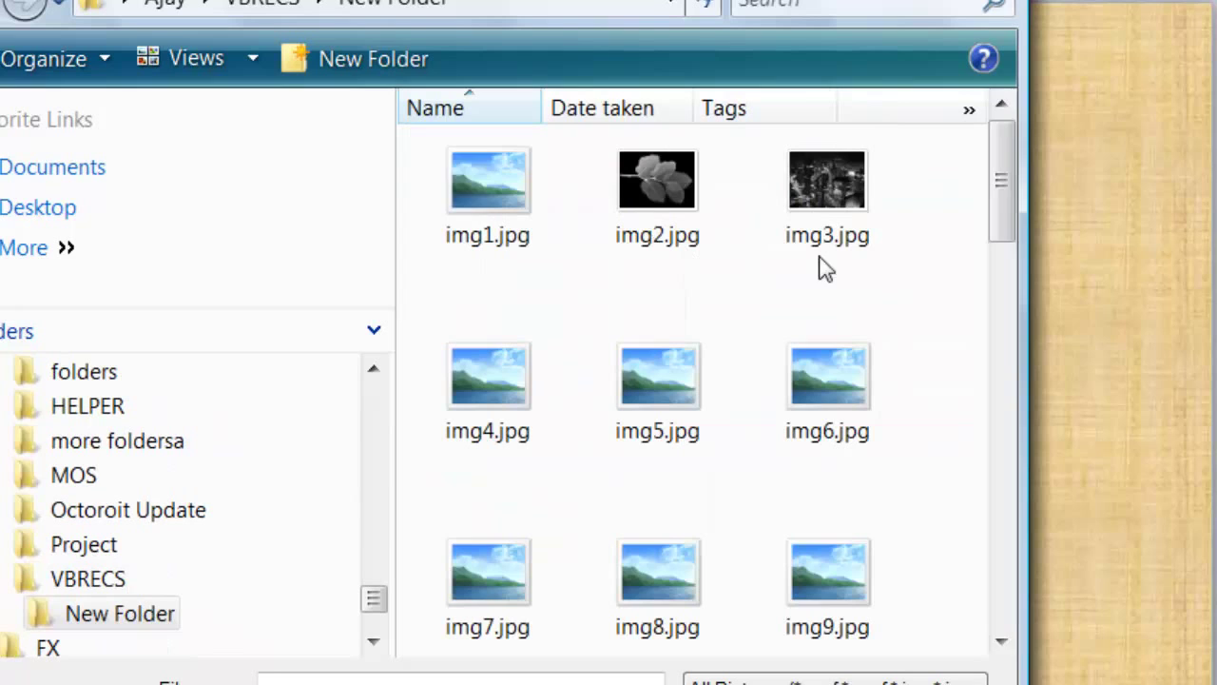
{"action": "left_click_drag", "start_coordinate": [1006, 179], "coordinate": [1005, 226]}
{"action": "key", "text": "Escape"}
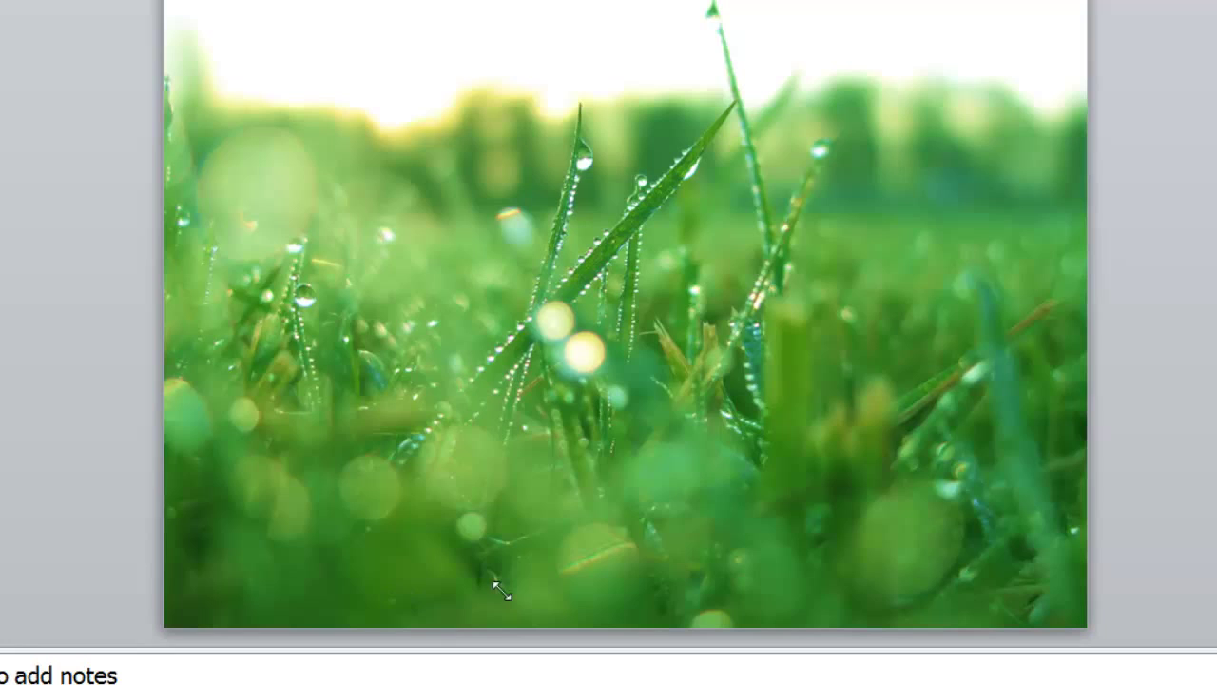
Draw a small blue circle near the bottom and arrange pasted copies into a row of six
{"action": "left_click_drag", "start_coordinate": [391, 583], "coordinate": [417, 609]}
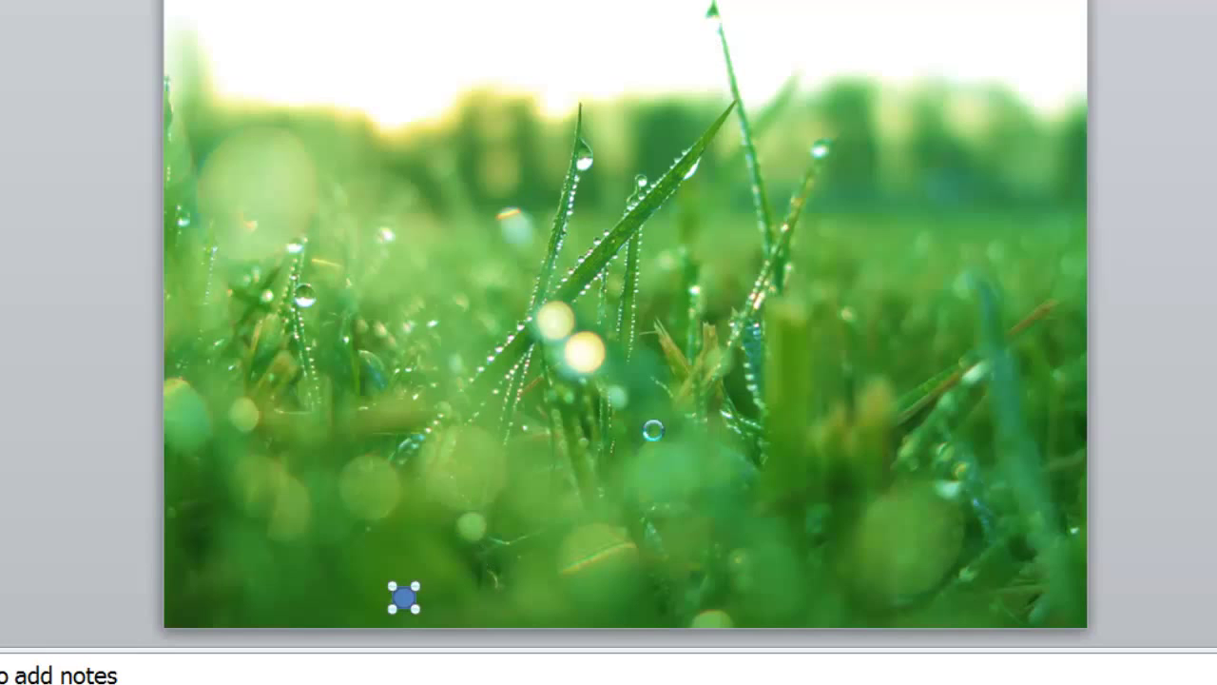
{"action": "key", "text": "ctrl+v"}
{"action": "key", "text": "ctrl+v"}
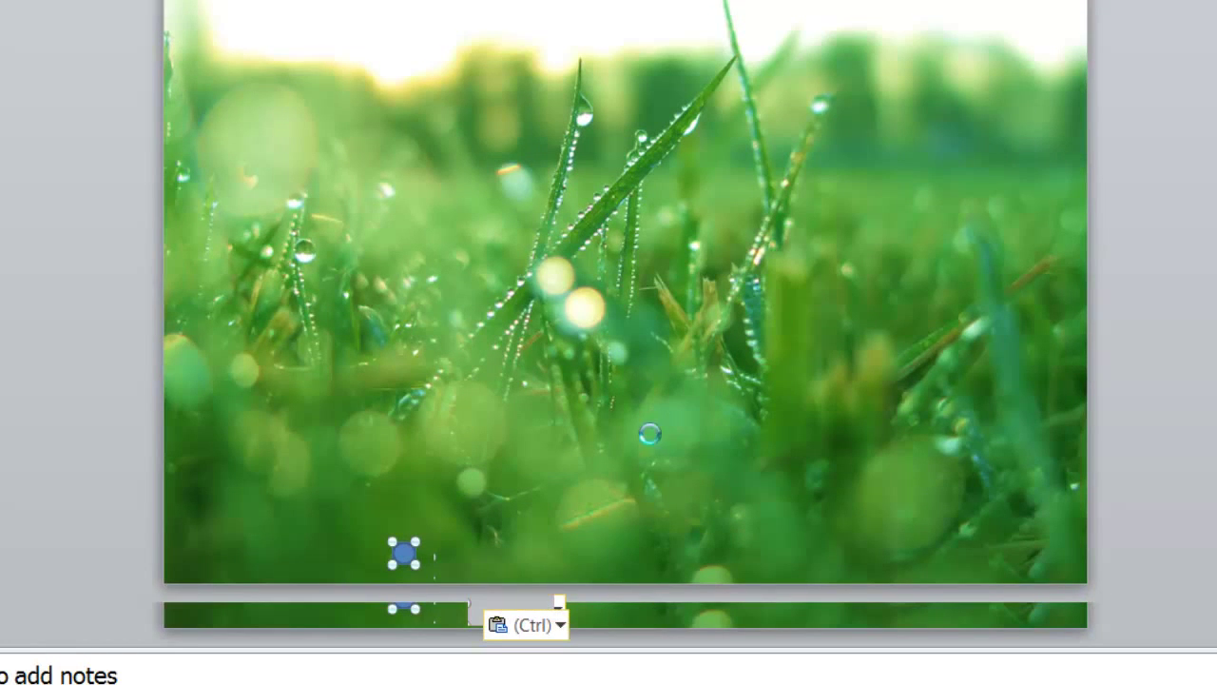
{"action": "left_click_drag", "start_coordinate": [413, 567], "coordinate": [440, 555]}
{"action": "left_click_drag", "start_coordinate": [430, 597], "coordinate": [519, 557]}
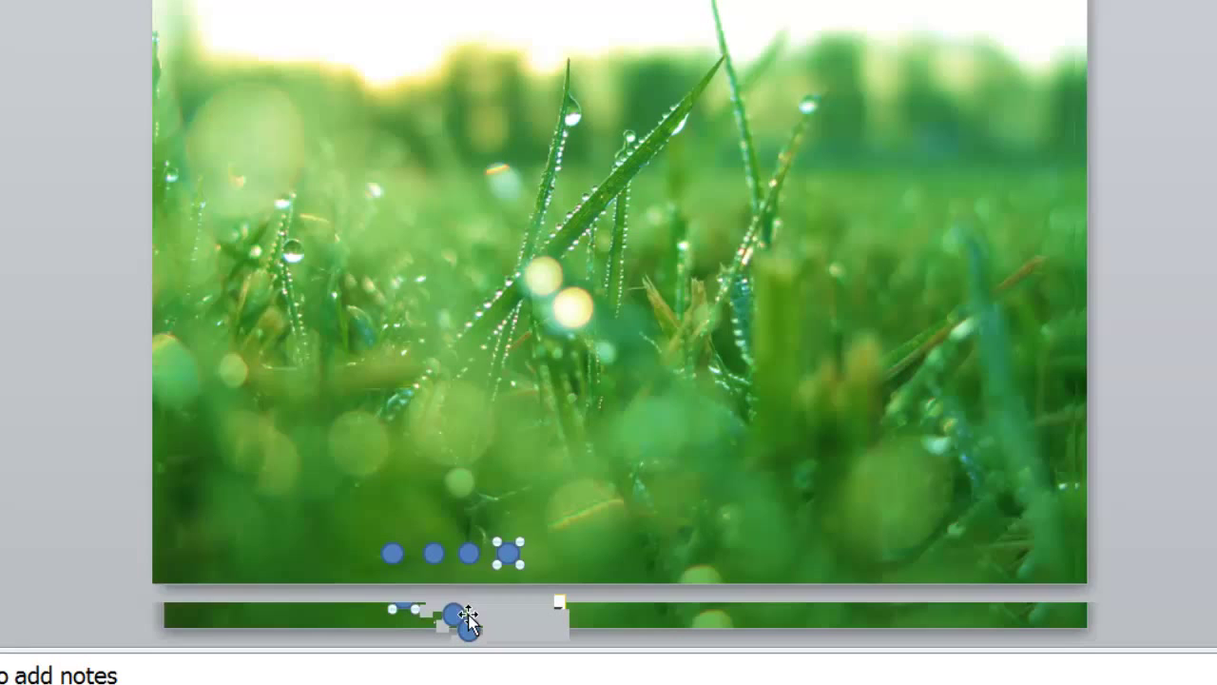
{"action": "left_click_drag", "start_coordinate": [468, 618], "coordinate": [558, 552]}
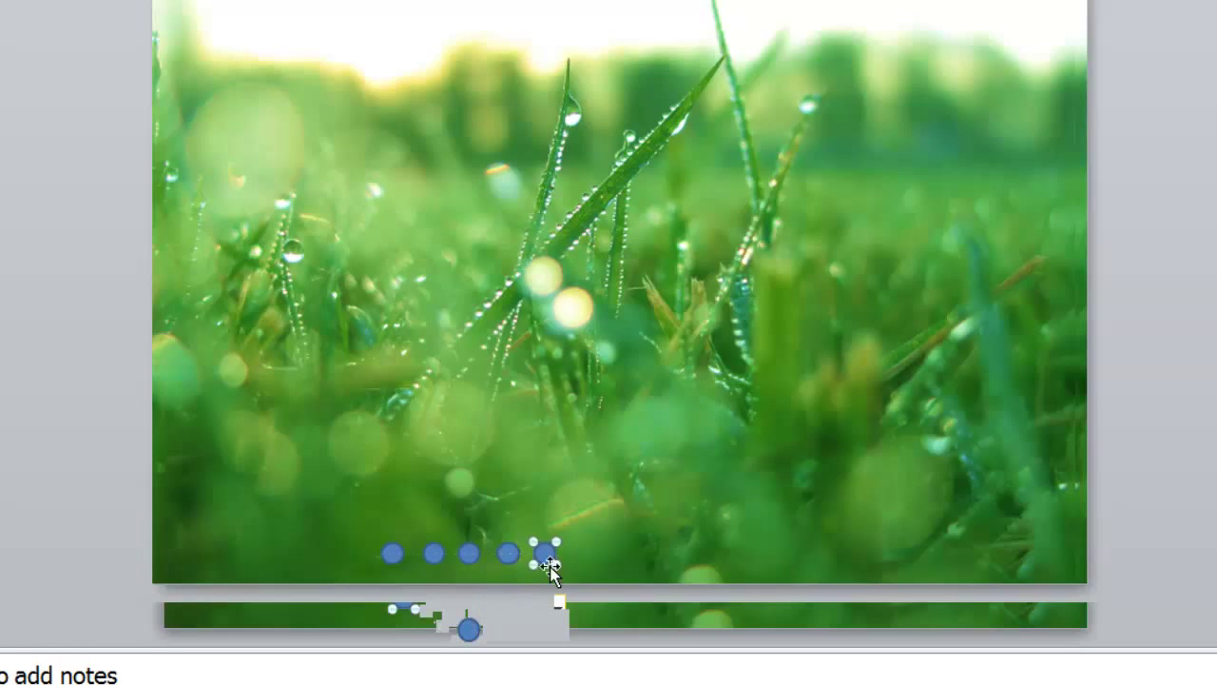
{"action": "left_click_drag", "start_coordinate": [476, 631], "coordinate": [644, 567]}
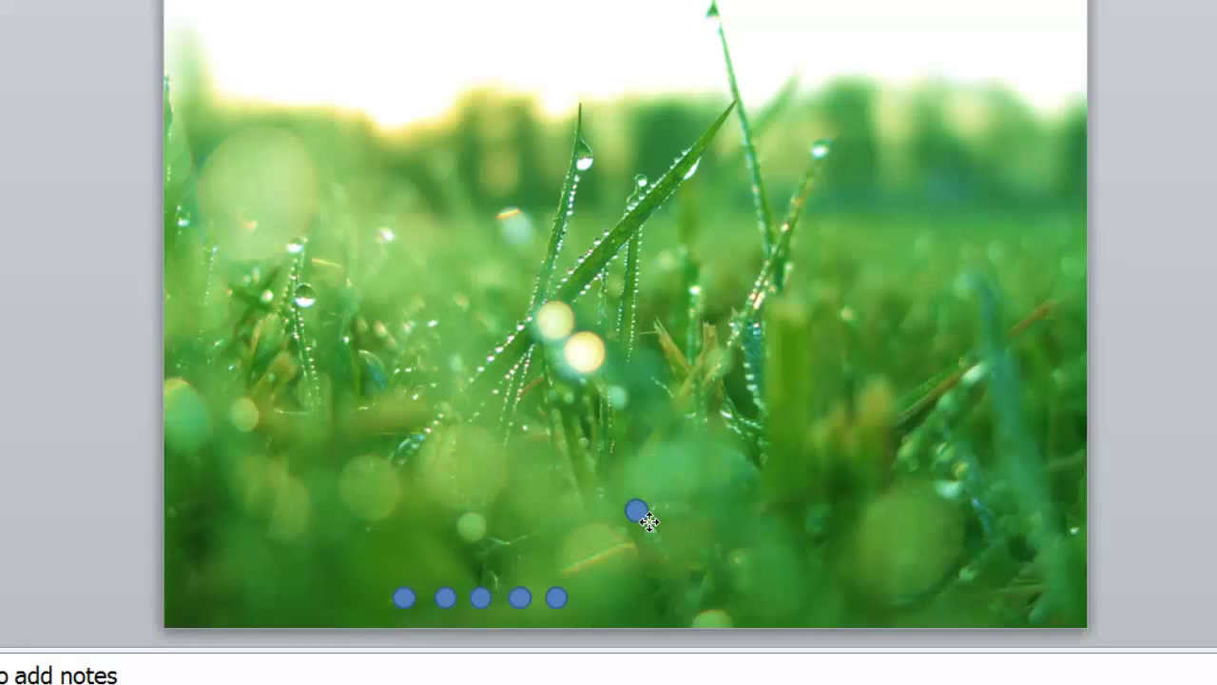
{"action": "left_click_drag", "start_coordinate": [648, 521], "coordinate": [615, 613]}
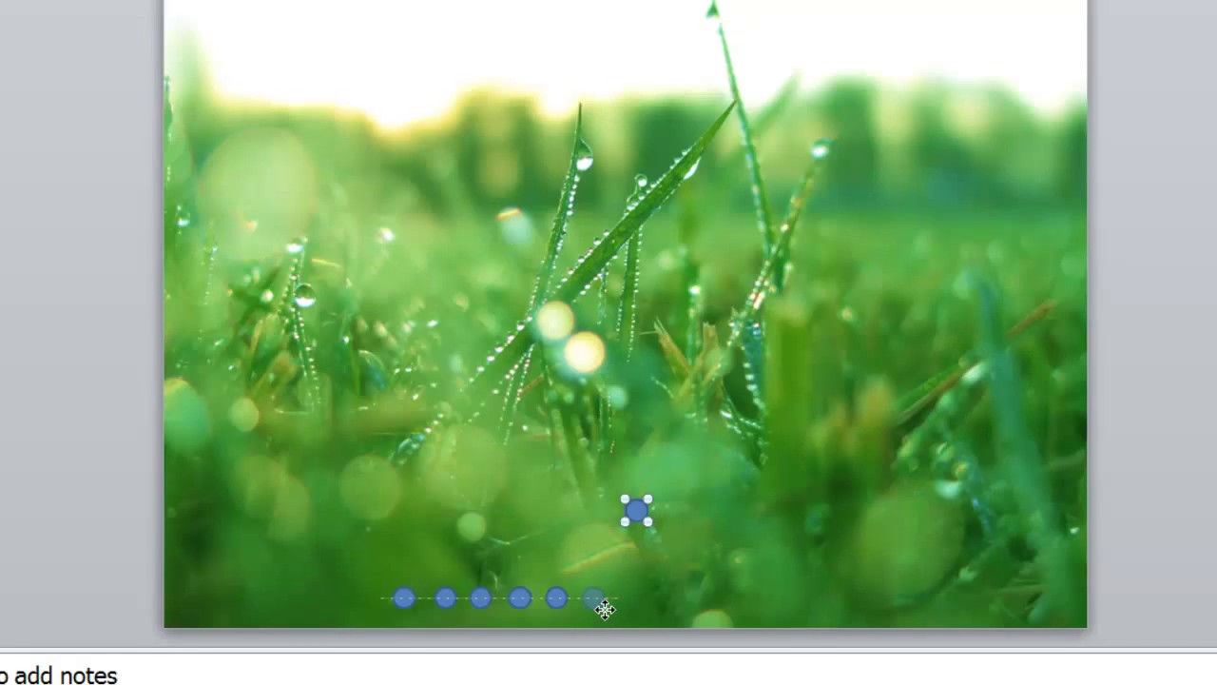
{"action": "left_click_drag", "start_coordinate": [611, 610], "coordinate": [611, 610]}
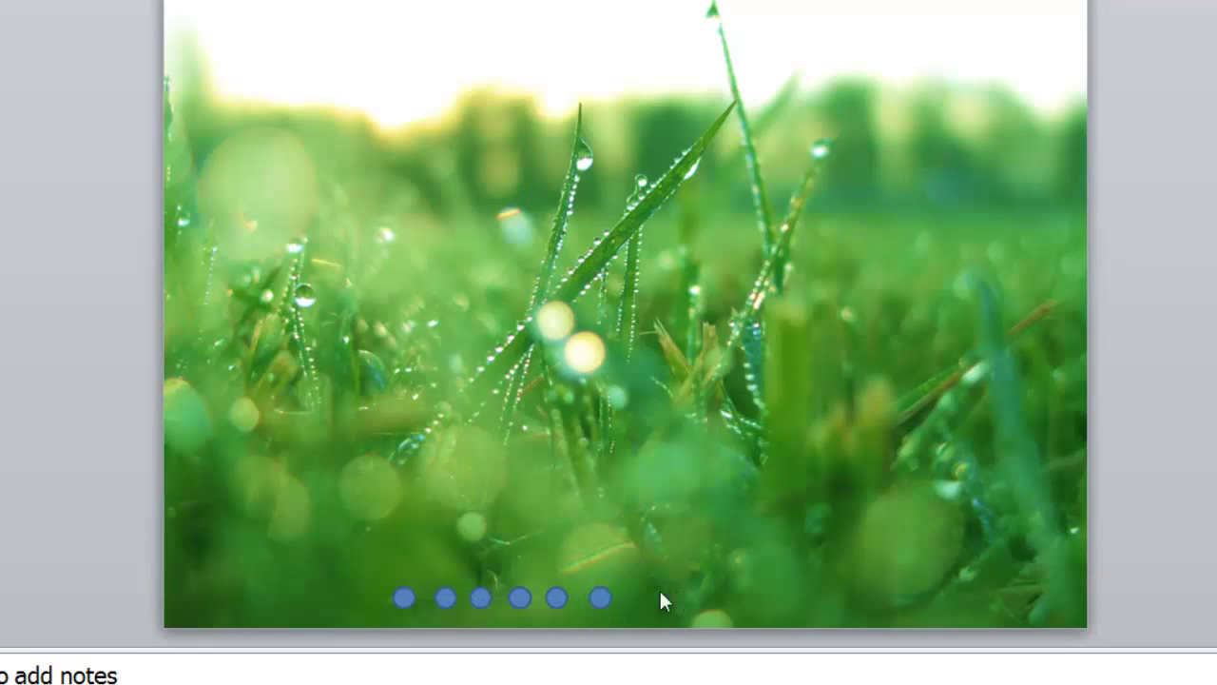
Duplicate the six circles and place the copies to extend the row to twelve
{"action": "left_click", "coordinate": [601, 601]}
{"action": "left_click", "coordinate": [561, 600], "text": "shift"}
{"action": "left_click", "coordinate": [521, 599], "text": "shift"}
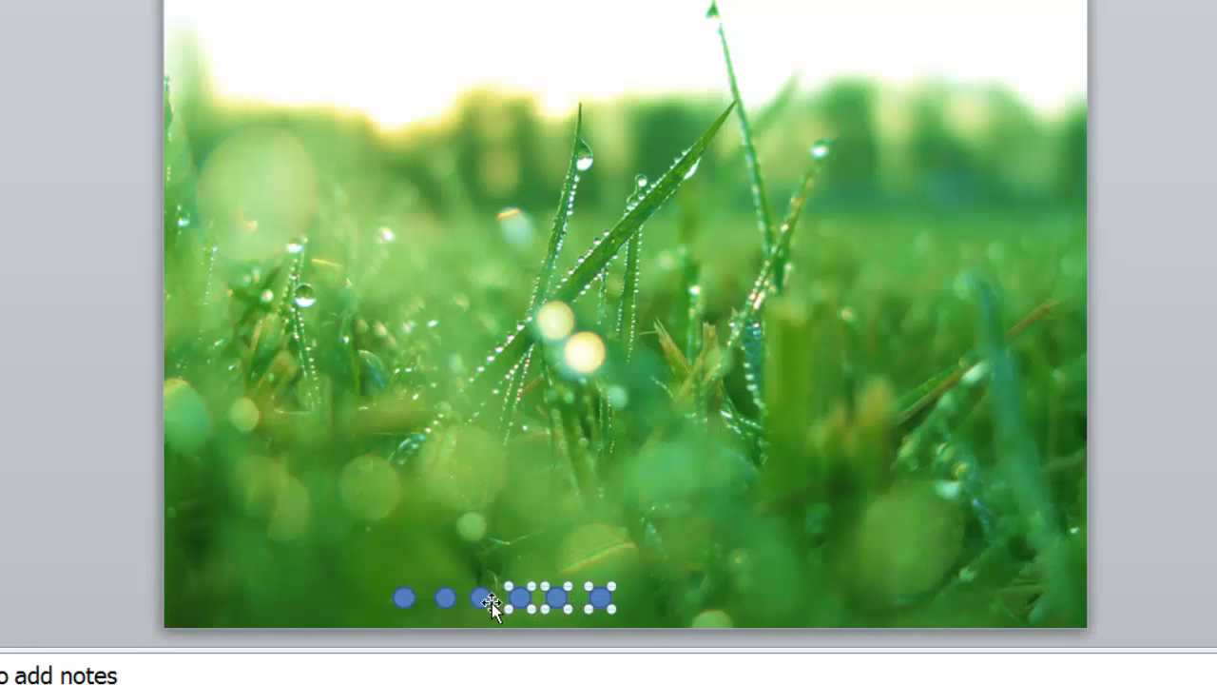
{"action": "left_click", "coordinate": [482, 599], "text": "shift"}
{"action": "left_click", "coordinate": [446, 599], "text": "shift"}
{"action": "left_click", "coordinate": [407, 599], "text": "shift"}
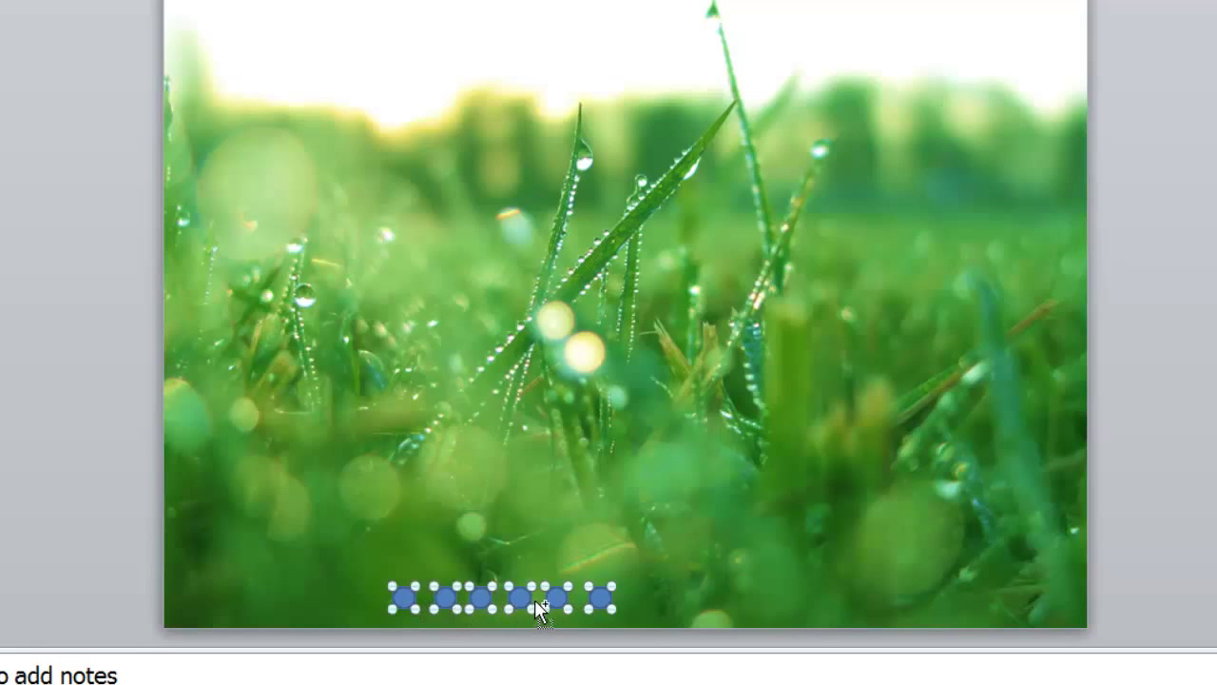
{"action": "key", "text": "ctrl+v"}
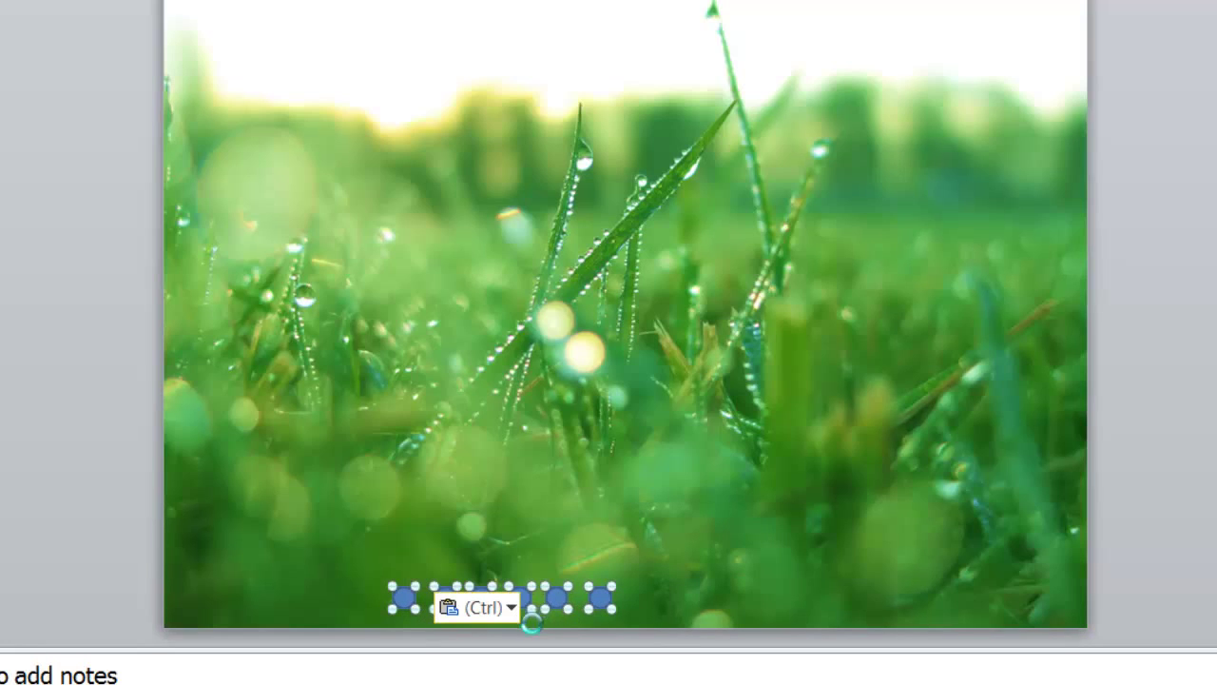
{"action": "left_click_drag", "start_coordinate": [583, 610], "coordinate": [804, 608]}
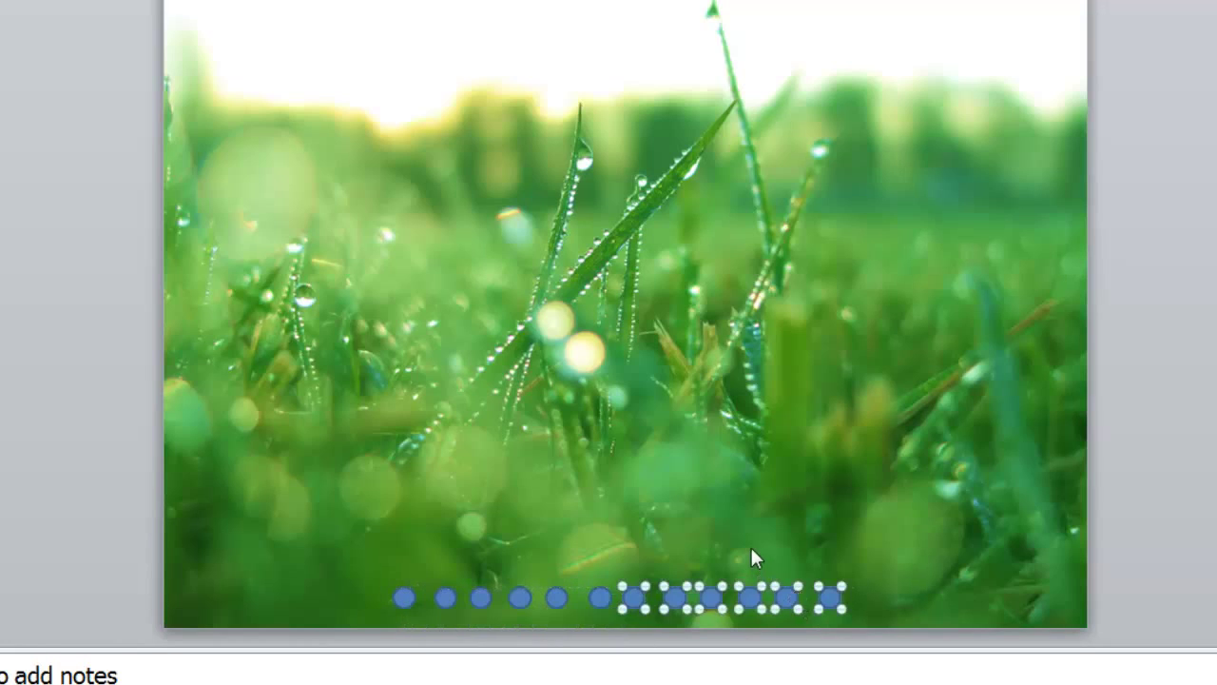
{"action": "left_click", "coordinate": [703, 584]}
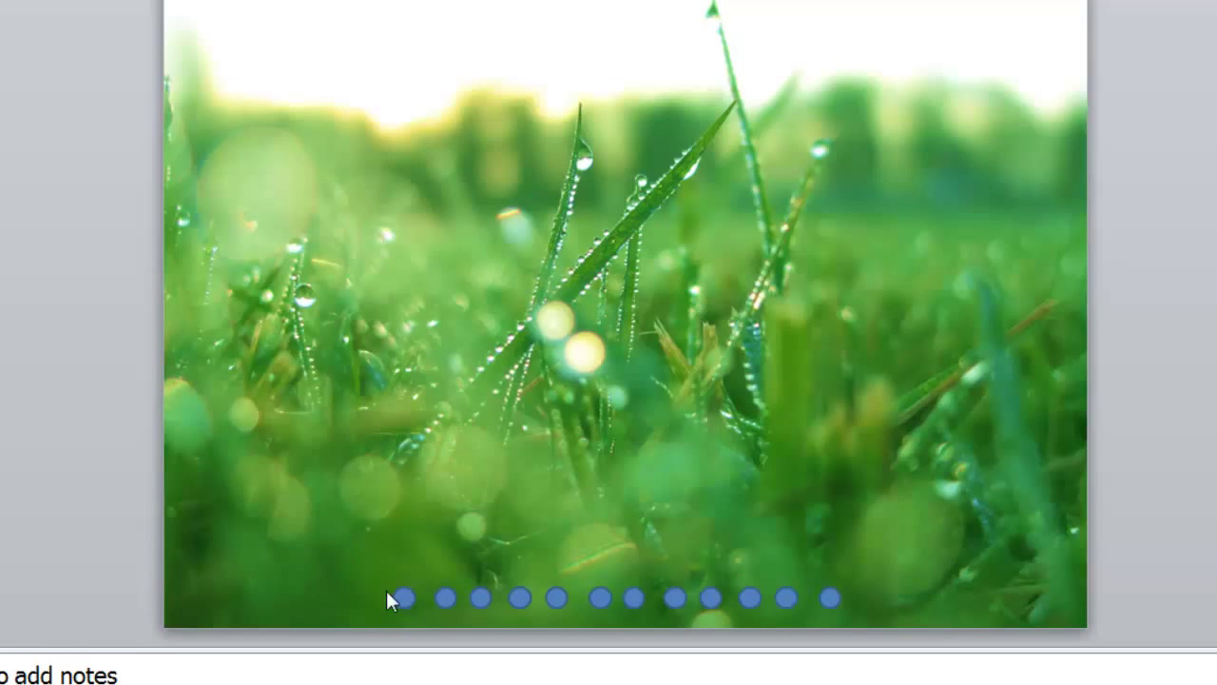
Shift-select all twelve dots in the row
{"action": "left_click", "coordinate": [421, 609]}
{"action": "left_click", "coordinate": [446, 601], "text": "shift"}
{"action": "left_click", "coordinate": [558, 599], "text": "shift"}
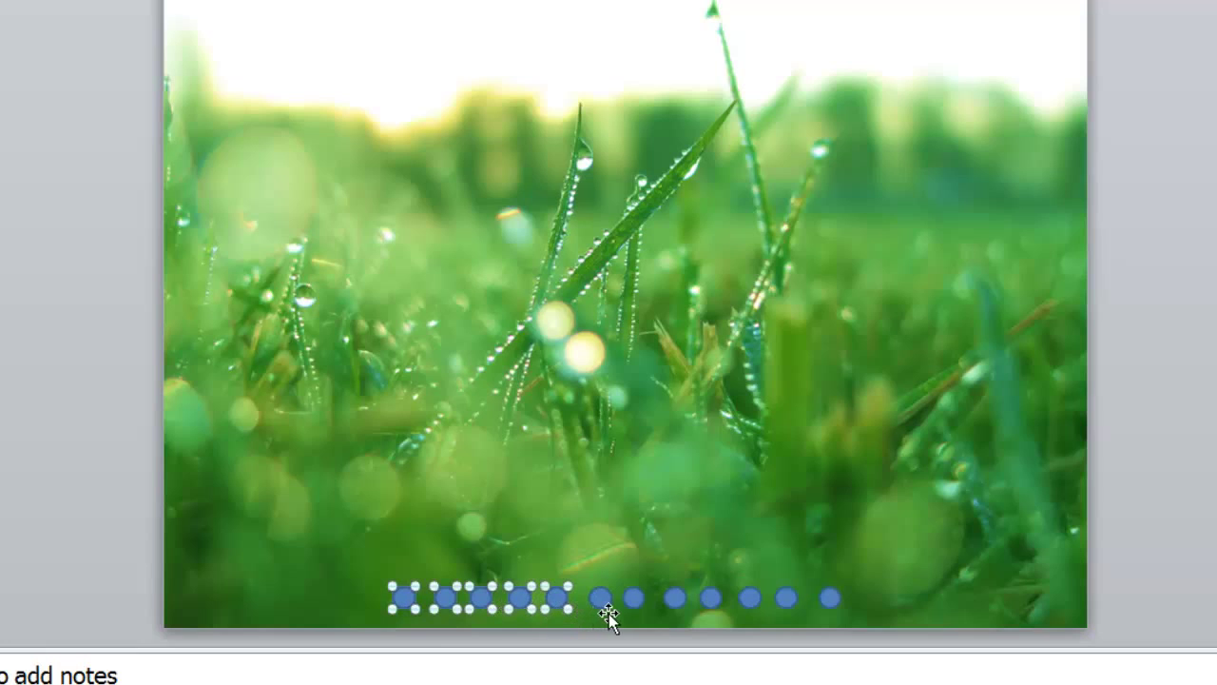
{"action": "left_click", "coordinate": [633, 601], "text": "shift"}
{"action": "left_click", "coordinate": [712, 600], "text": "shift"}
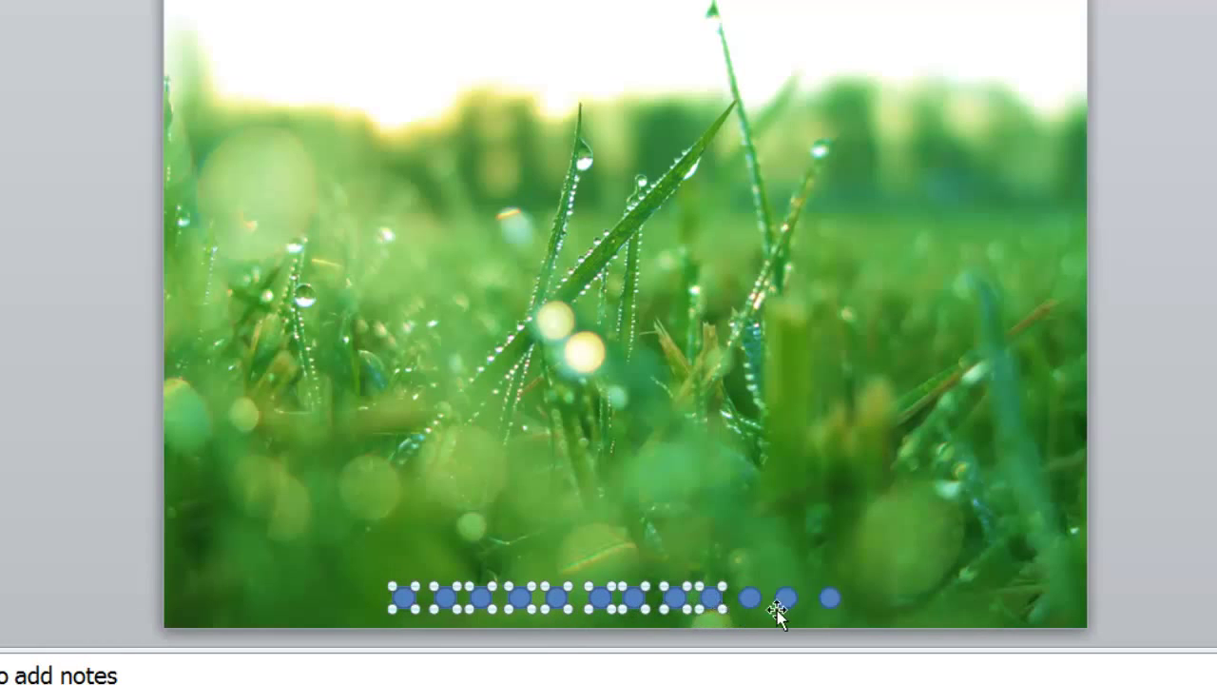
{"action": "left_click", "coordinate": [751, 599], "text": "shift"}
{"action": "left_click", "coordinate": [788, 598], "text": "shift"}
{"action": "left_click", "coordinate": [830, 602], "text": "shift"}
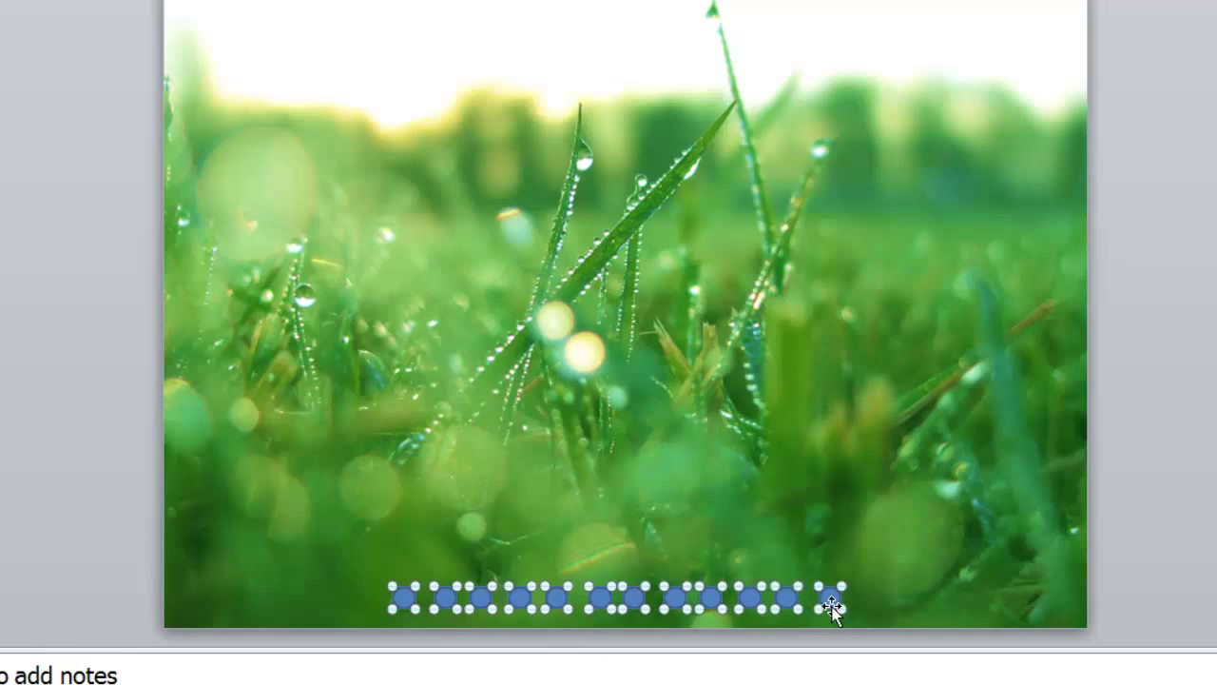
Fill the dots grey and add a reflection: 46% transparency, 65% size, 4 pt distance
{"action": "right_click", "coordinate": [830, 601]}
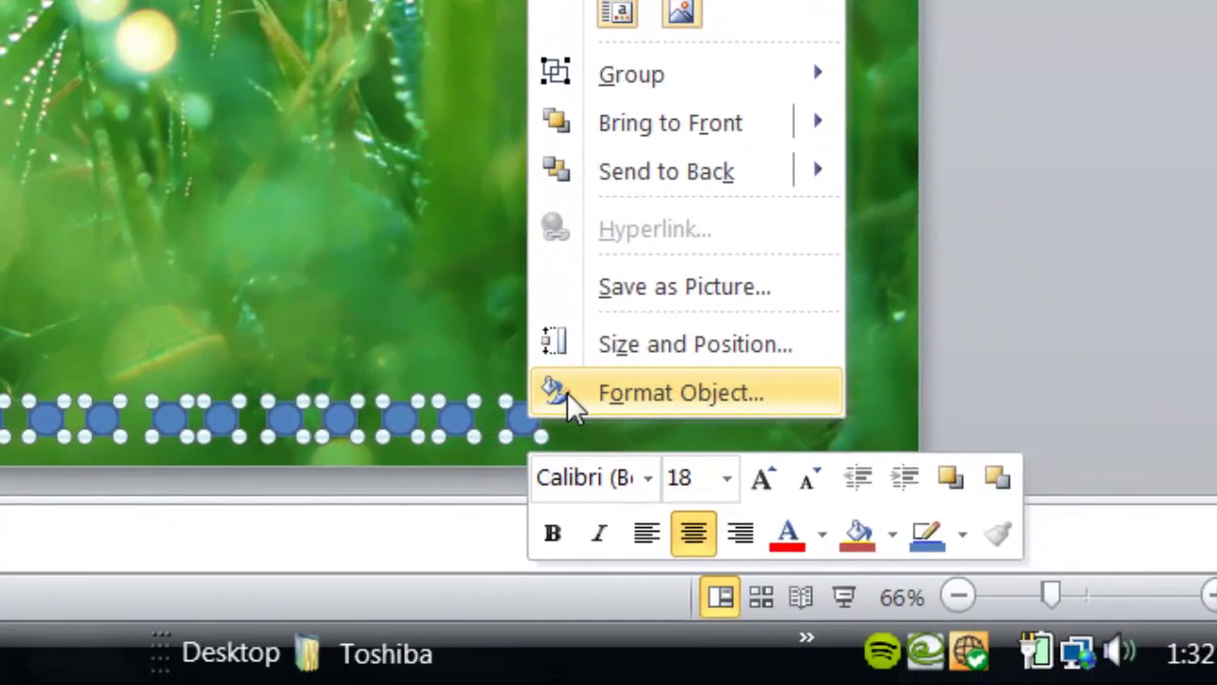
{"action": "key", "text": "Escape"}
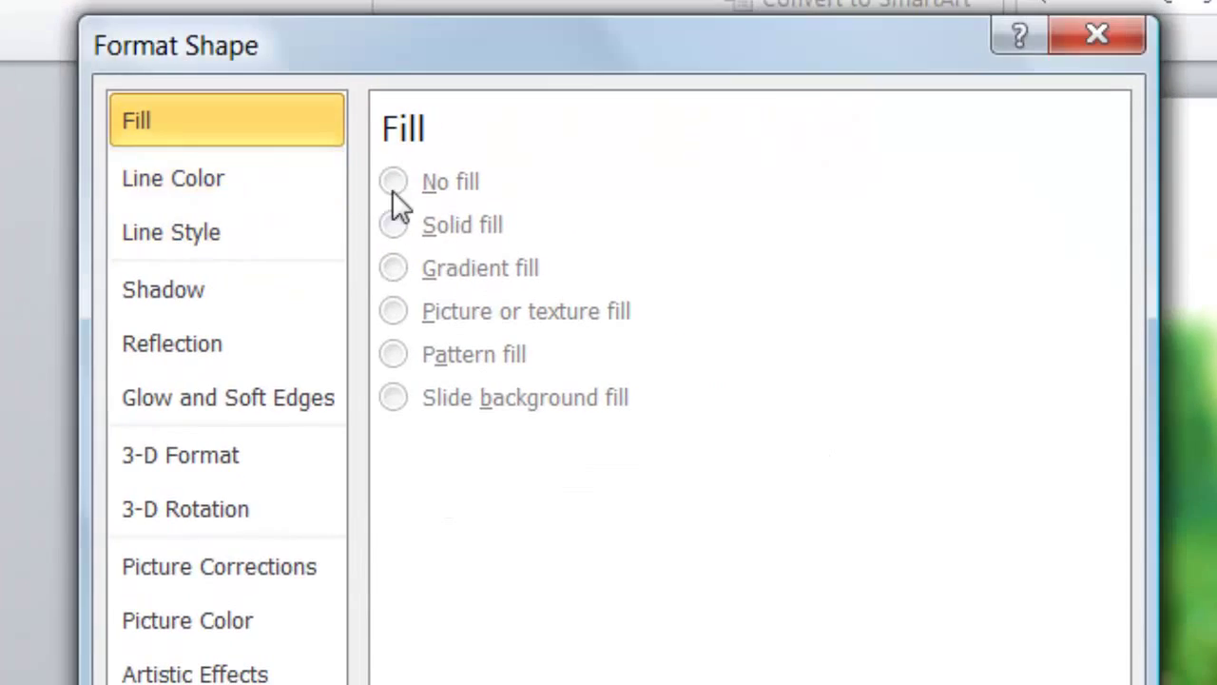
{"action": "left_click", "coordinate": [211, 169]}
{"action": "left_click", "coordinate": [211, 134]}
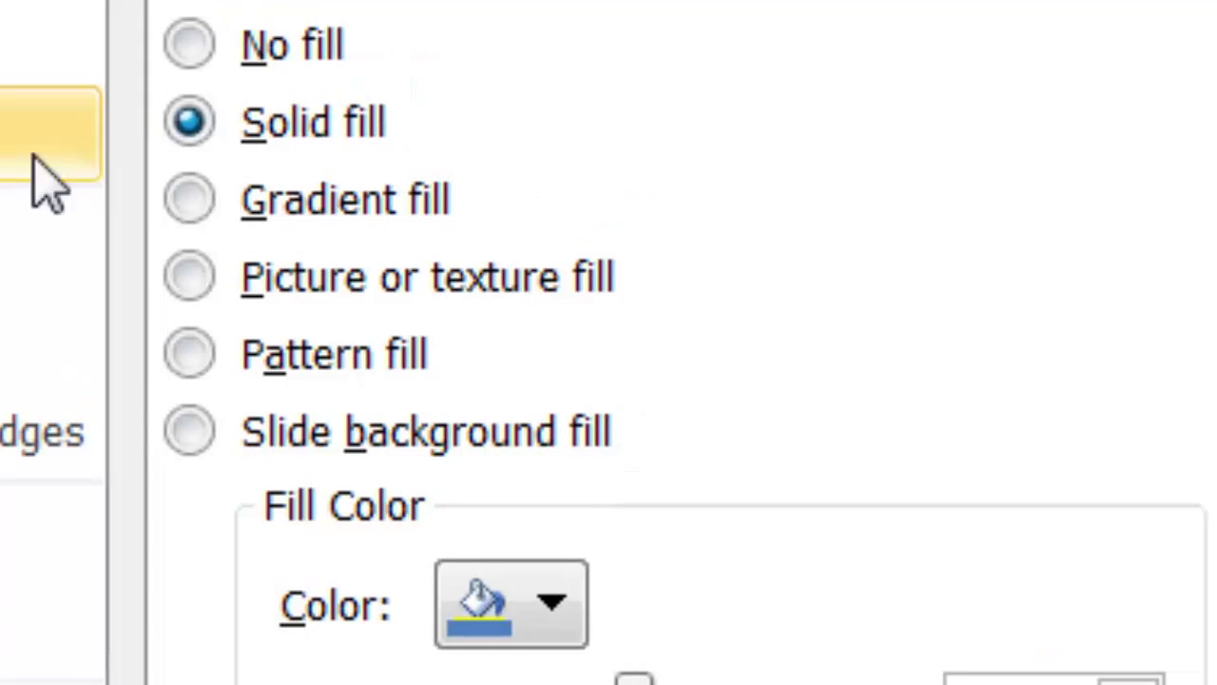
{"action": "left_click", "coordinate": [475, 608]}
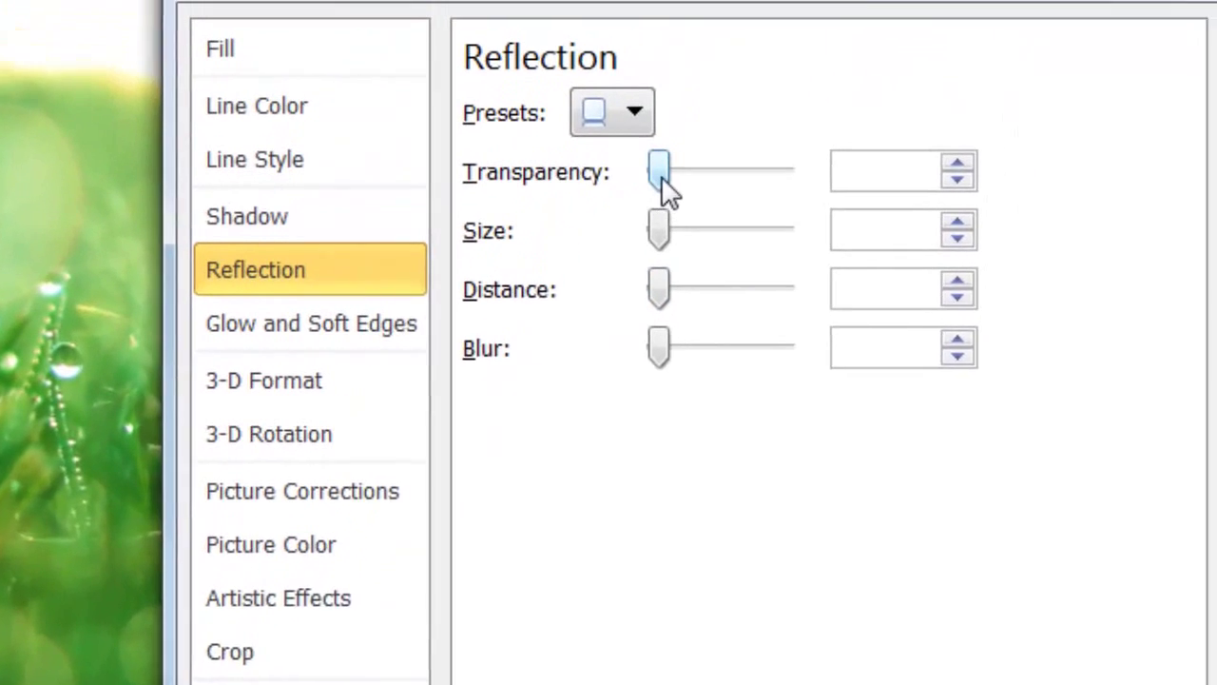
{"action": "left_click_drag", "start_coordinate": [697, 81], "coordinate": [742, 97]}
{"action": "left_click_drag", "start_coordinate": [696, 211], "coordinate": [708, 202]}
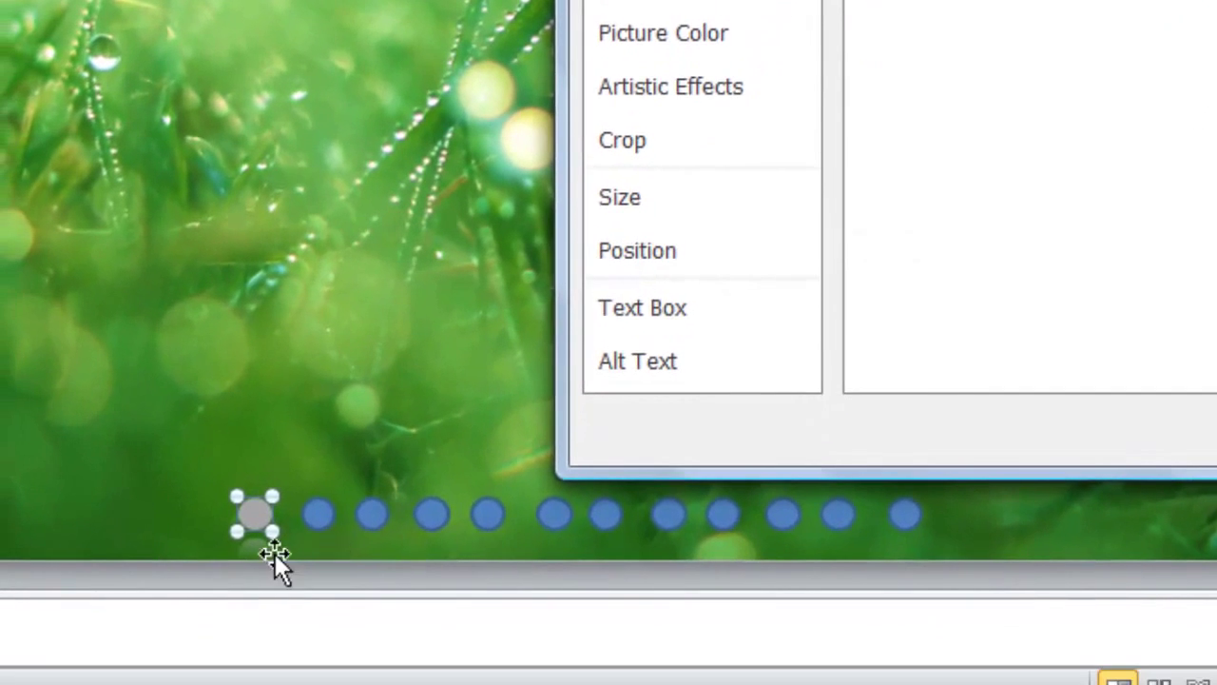
Close the formatting pane, deselect, and check individual grey reflected dots
{"action": "key", "text": "Escape"}
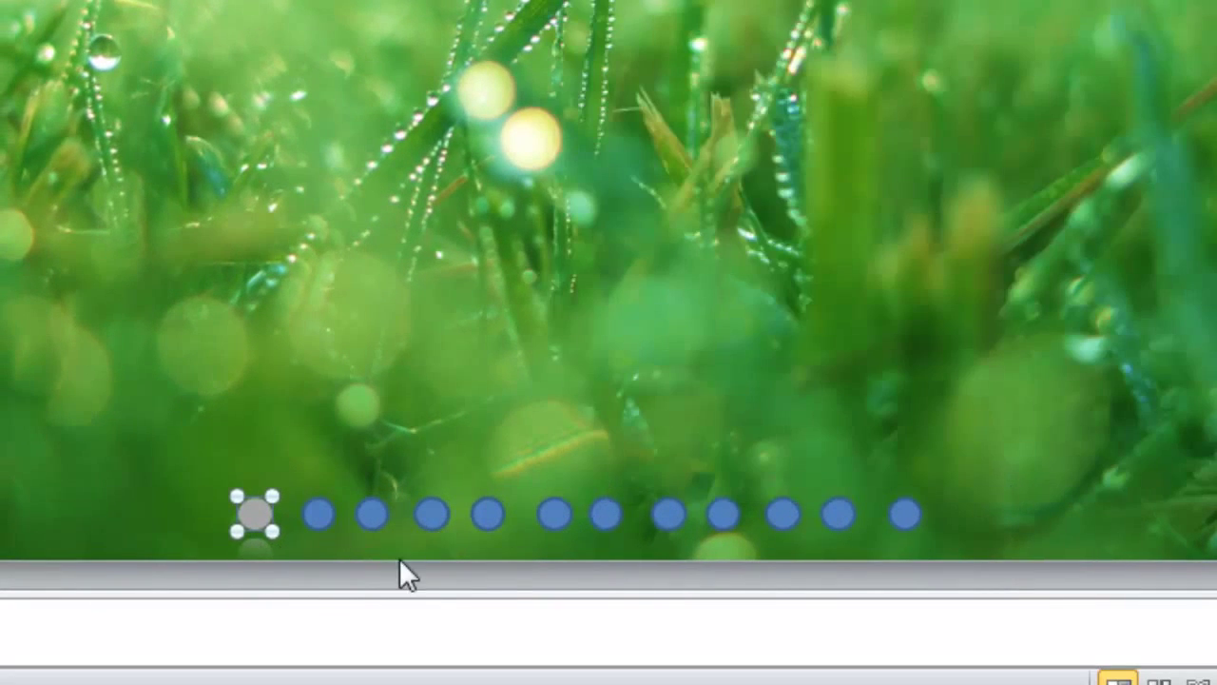
{"action": "left_click", "coordinate": [283, 525]}
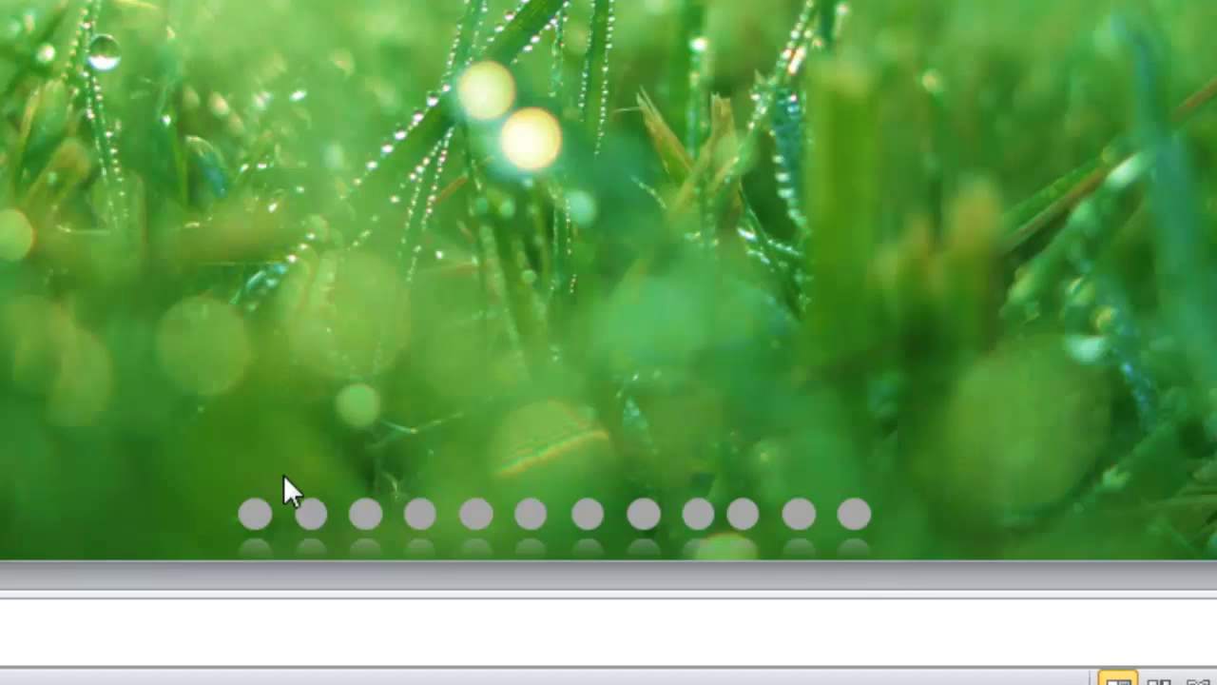
{"action": "left_click", "coordinate": [311, 514]}
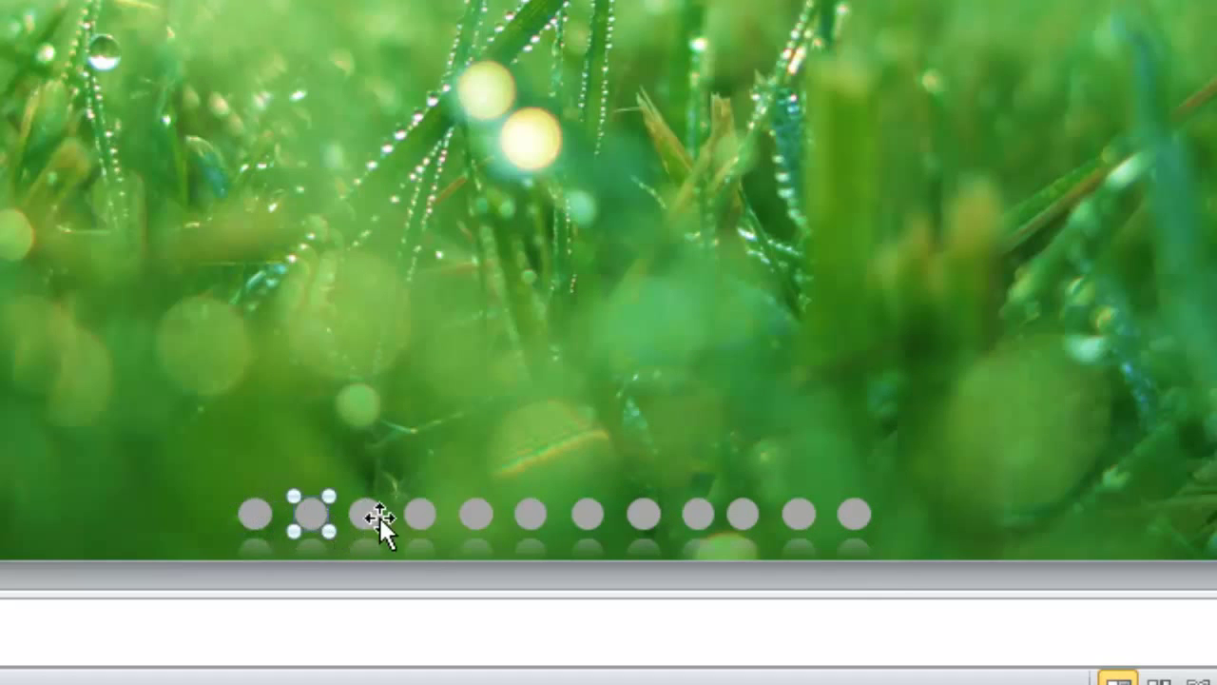
{"action": "left_click", "coordinate": [371, 518]}
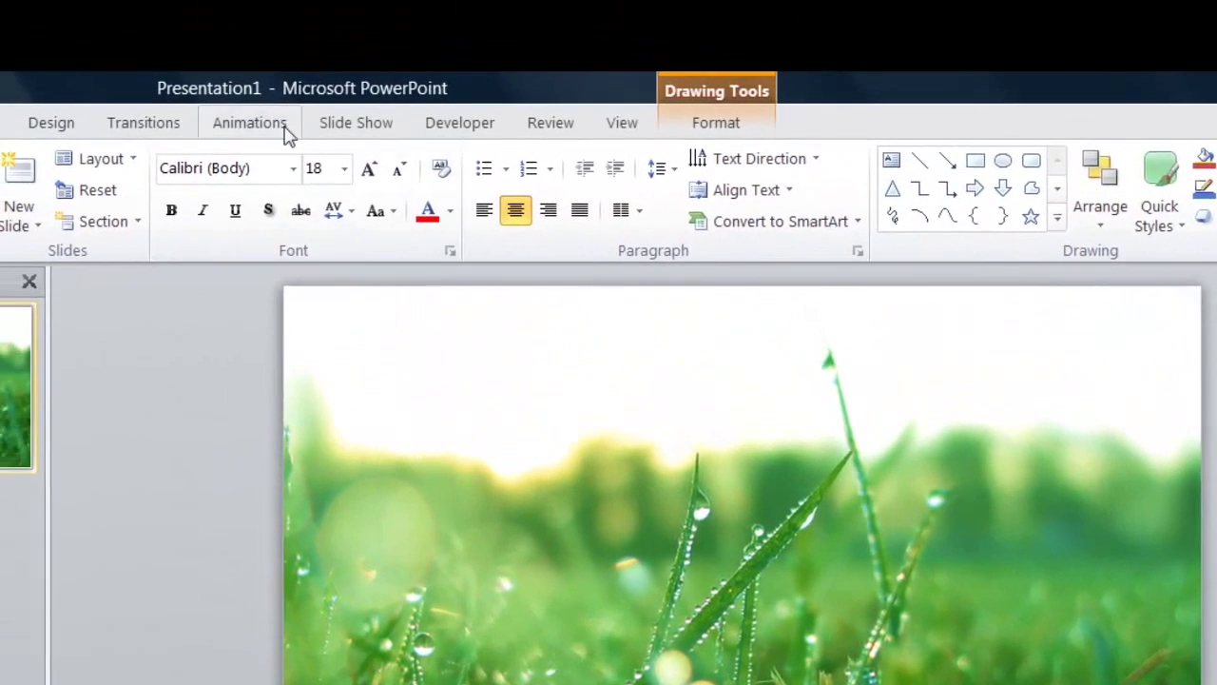
Show the Animation Pane and give the first dot (Oval 3) Color Pulse instead of Darken
{"action": "left_click", "coordinate": [282, 124]}
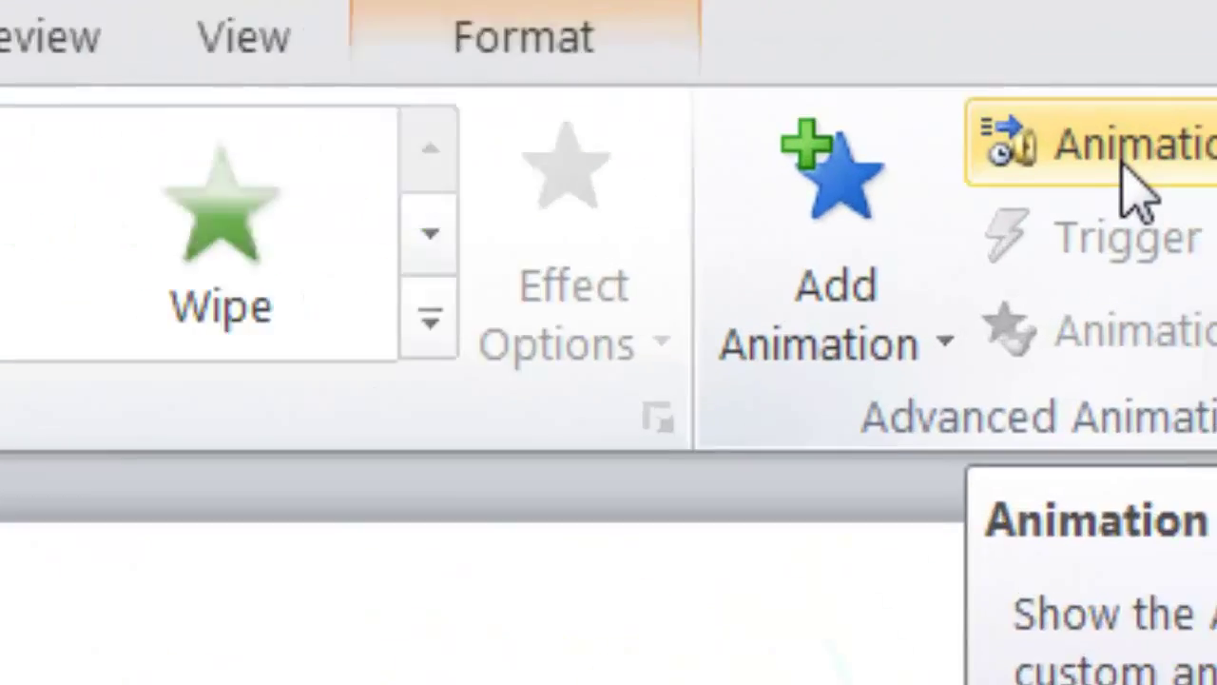
{"action": "left_click", "coordinate": [823, 99]}
{"action": "left_click", "coordinate": [618, 255]}
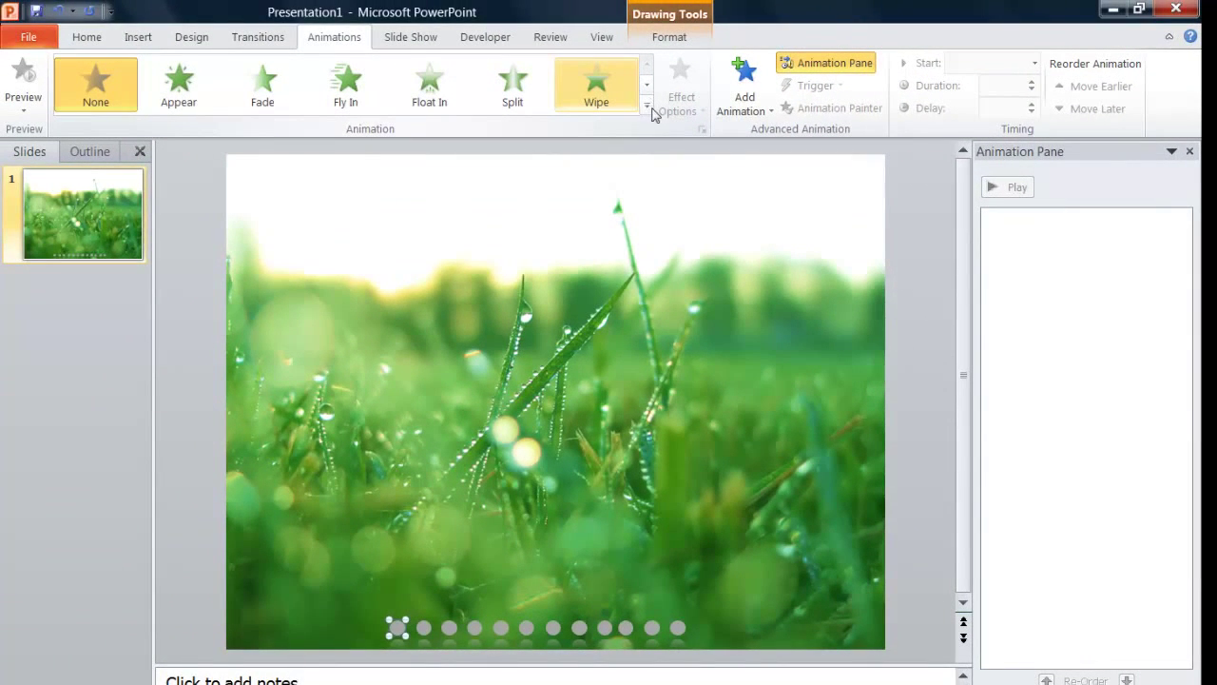
{"action": "left_click", "coordinate": [647, 107]}
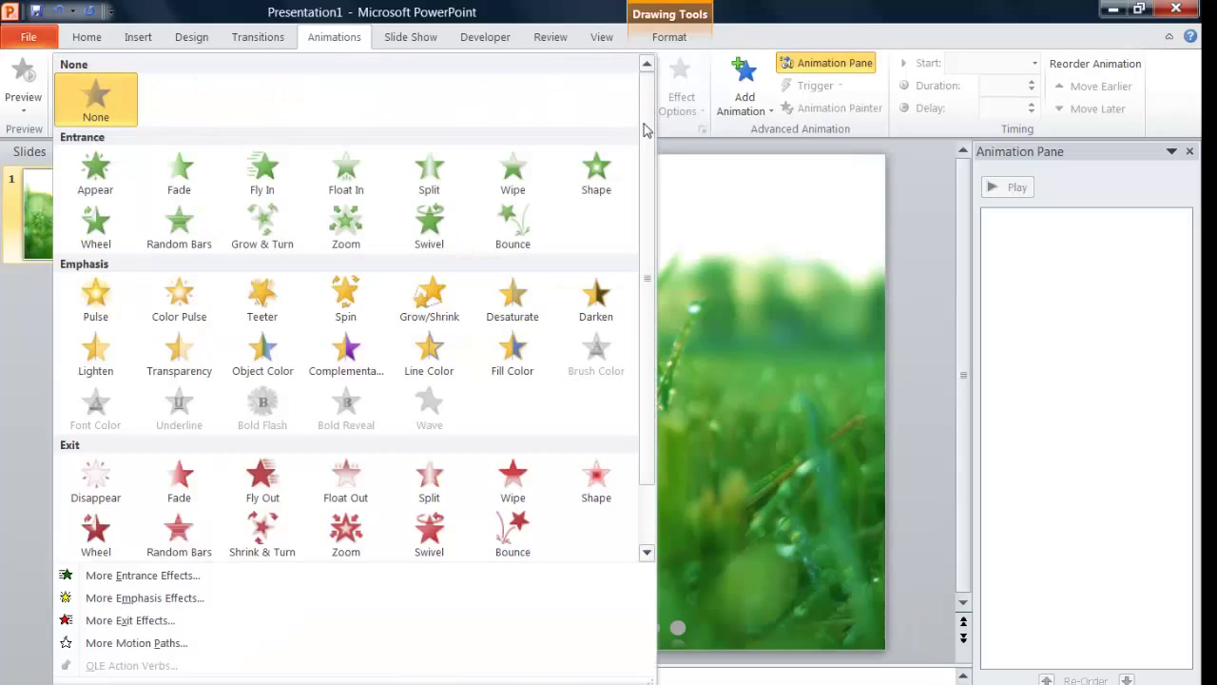
{"action": "left_click_drag", "start_coordinate": [654, 149], "coordinate": [649, 211]}
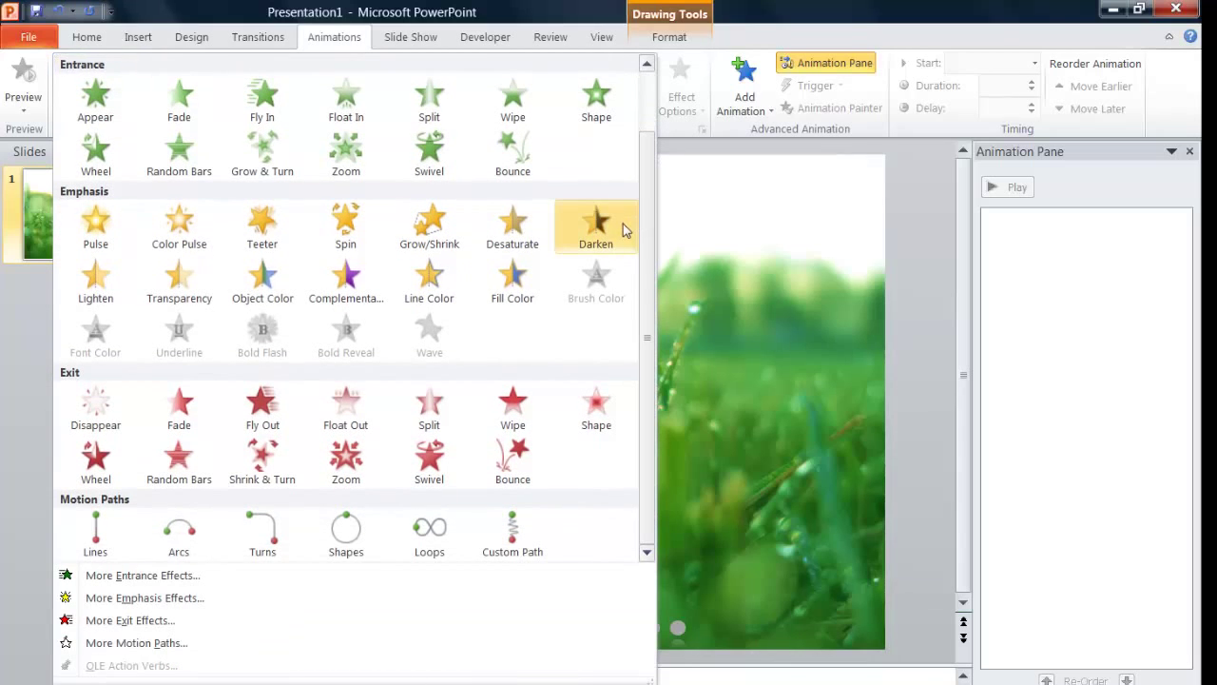
{"action": "left_click", "coordinate": [626, 235]}
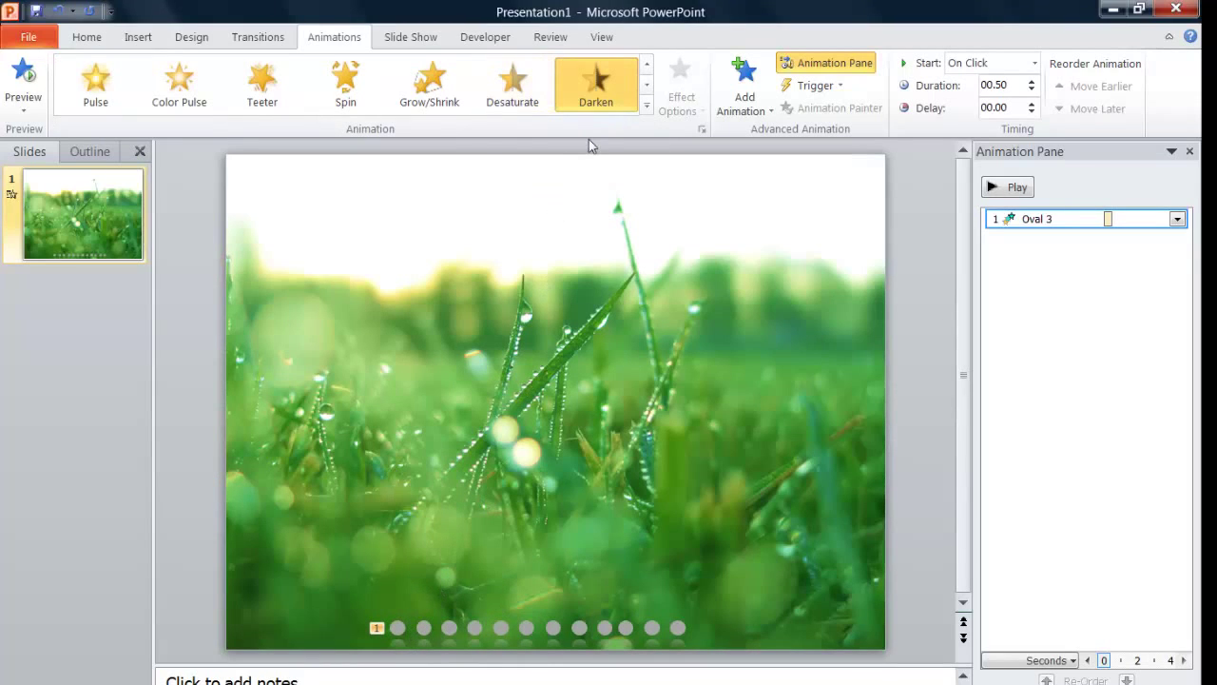
{"action": "left_click", "coordinate": [200, 98]}
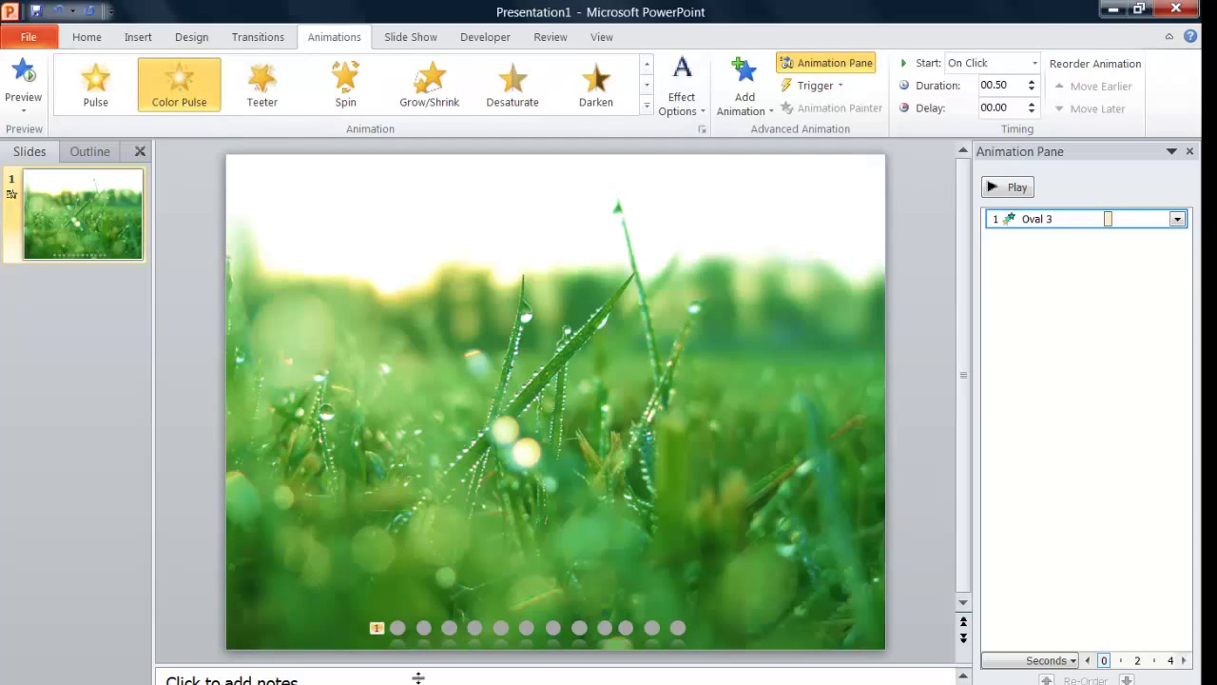
Apply the Color Pulse emphasis to the second through sixth dots
{"action": "left_click", "coordinate": [404, 632]}
{"action": "left_click", "coordinate": [425, 628]}
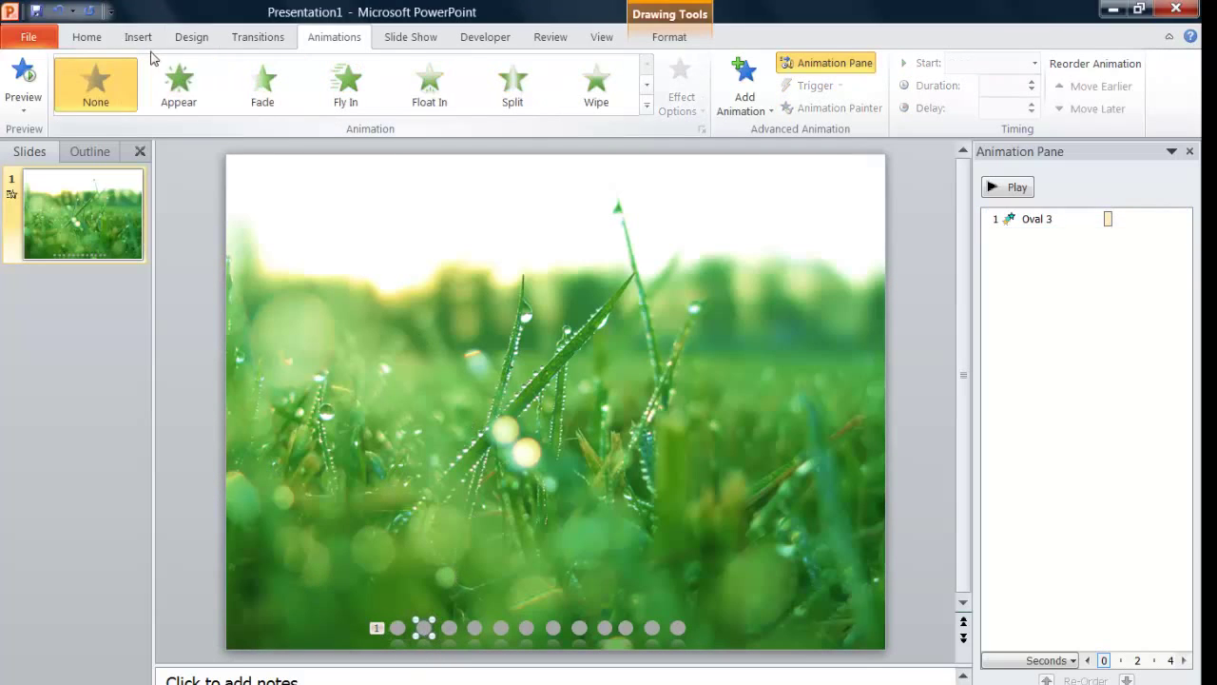
{"action": "left_click", "coordinate": [647, 85]}
{"action": "left_click", "coordinate": [647, 85]}
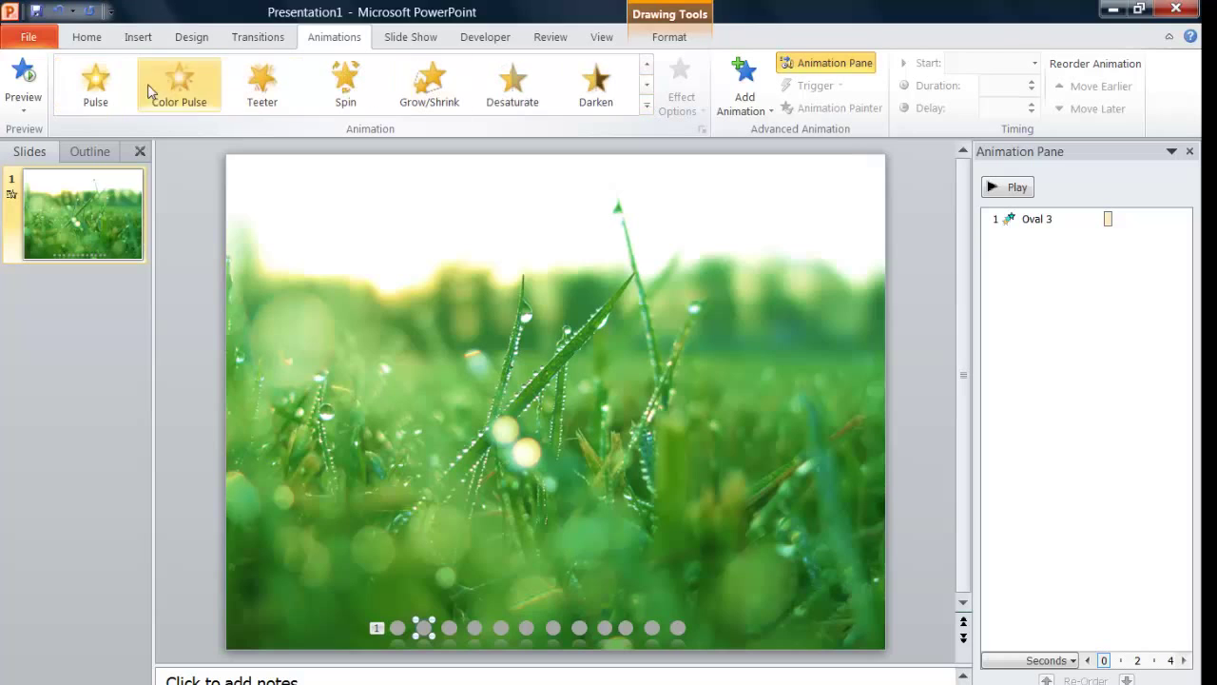
{"action": "left_click", "coordinate": [176, 81]}
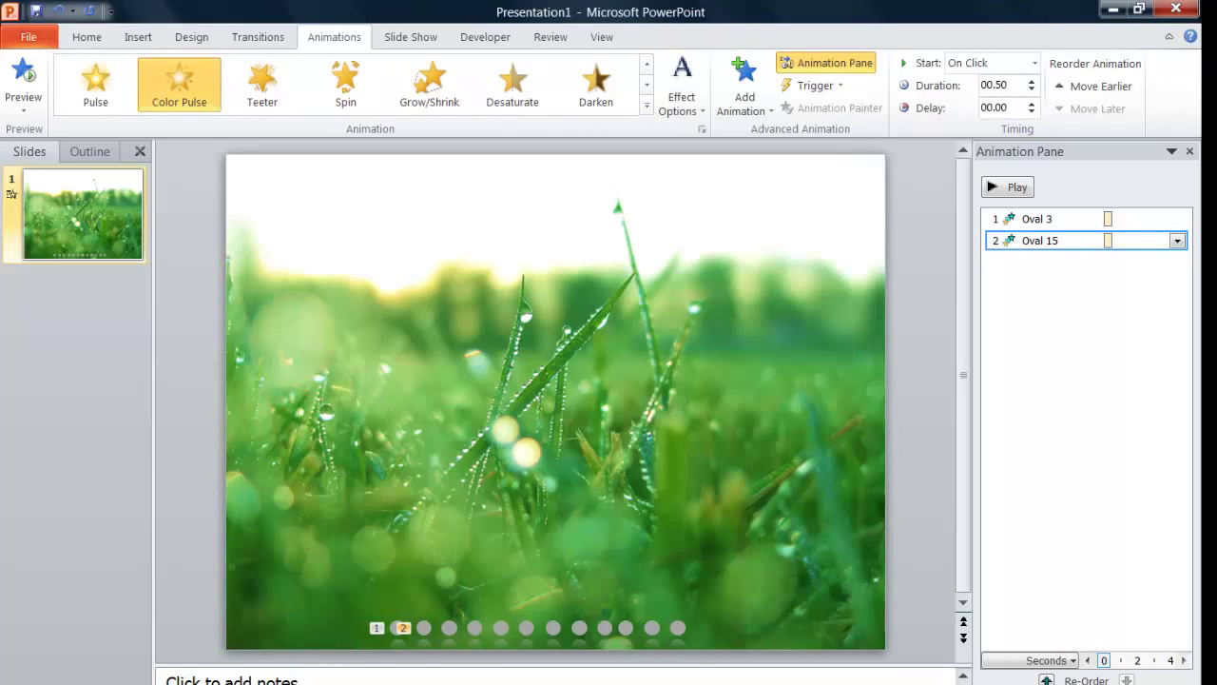
{"action": "left_click", "coordinate": [448, 628]}
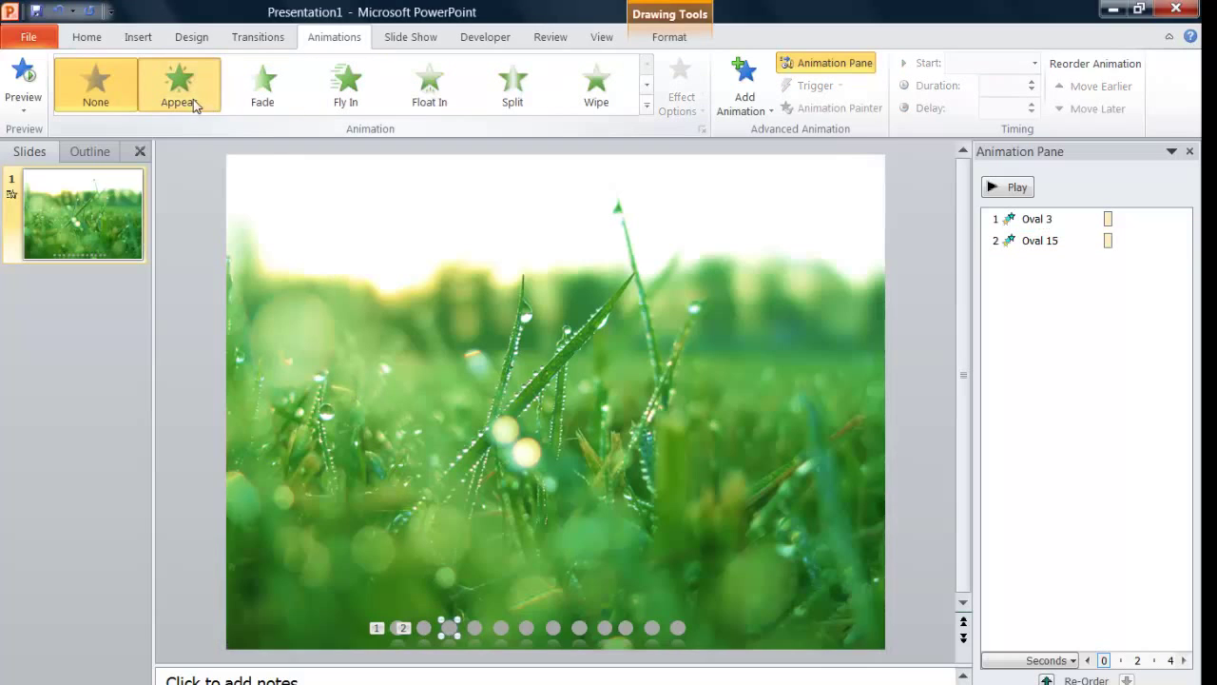
{"action": "left_click", "coordinate": [648, 85]}
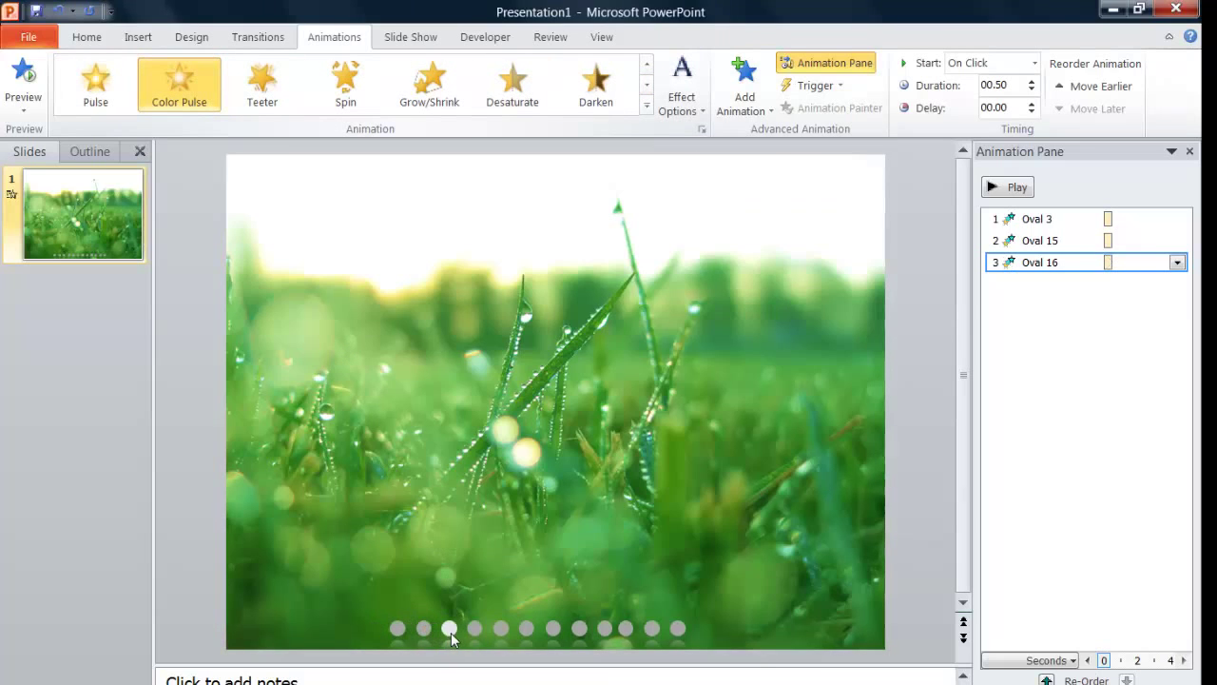
{"action": "left_click", "coordinate": [485, 643]}
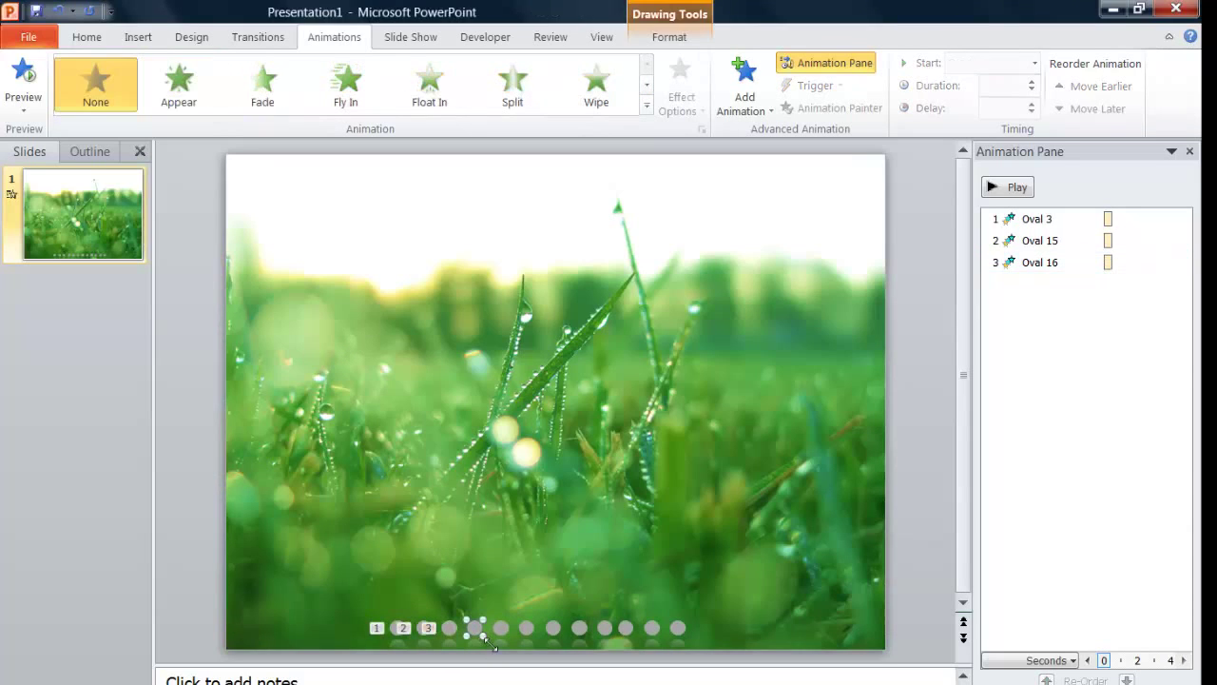
{"action": "left_click", "coordinate": [647, 86]}
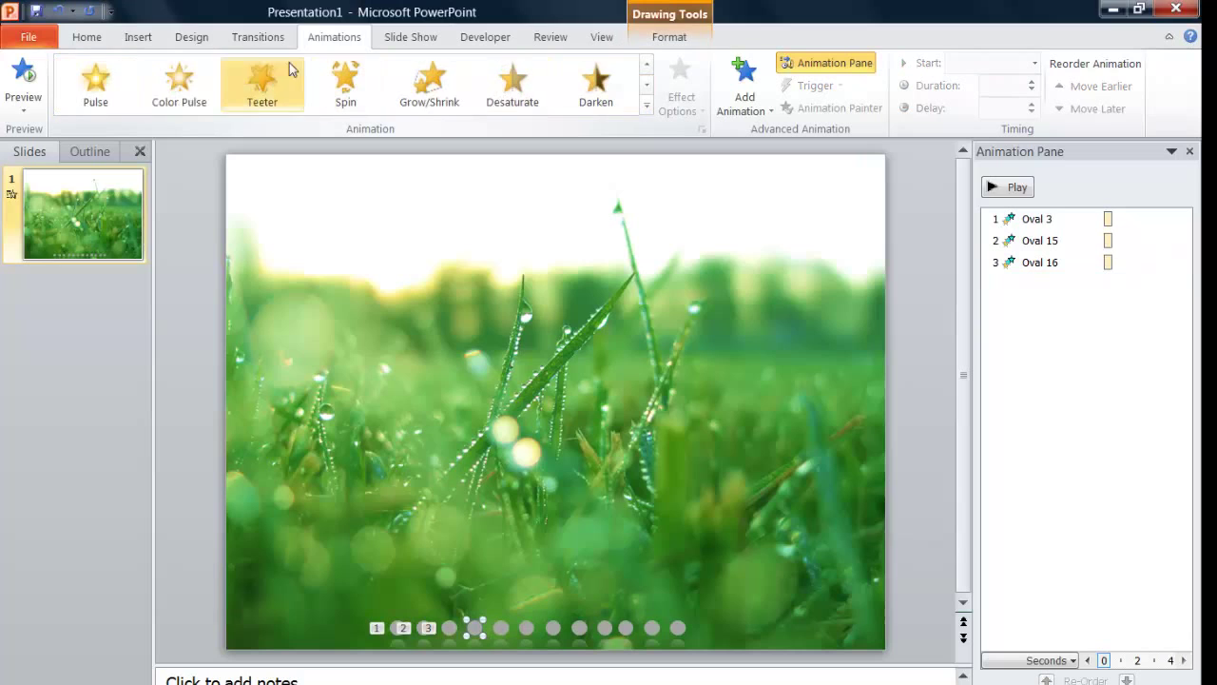
{"action": "left_click", "coordinate": [193, 84]}
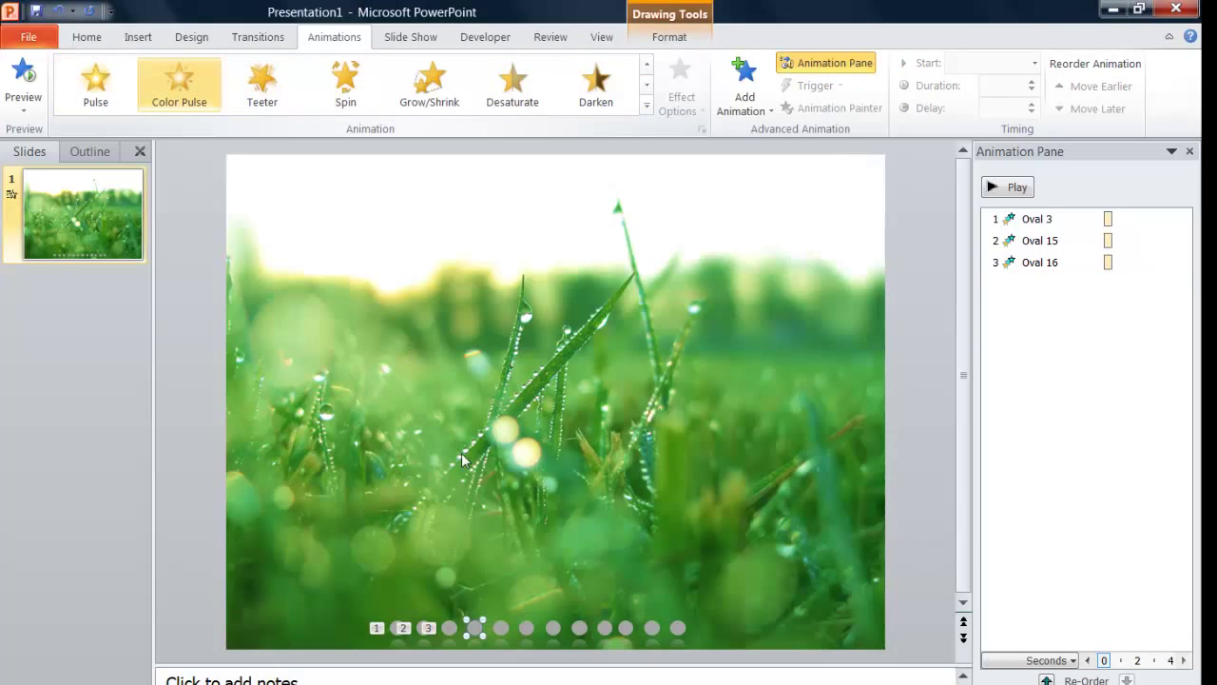
{"action": "left_click", "coordinate": [509, 635]}
{"action": "left_click", "coordinate": [646, 84]}
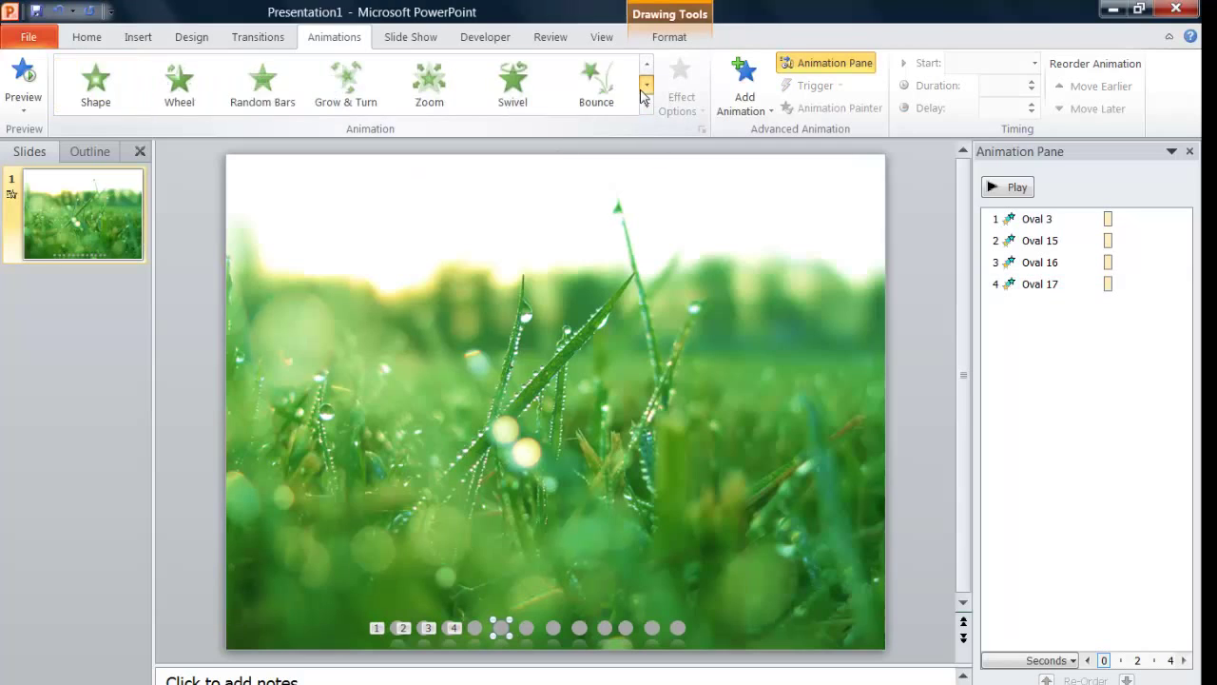
{"action": "left_click", "coordinate": [646, 84]}
{"action": "left_click", "coordinate": [196, 95]}
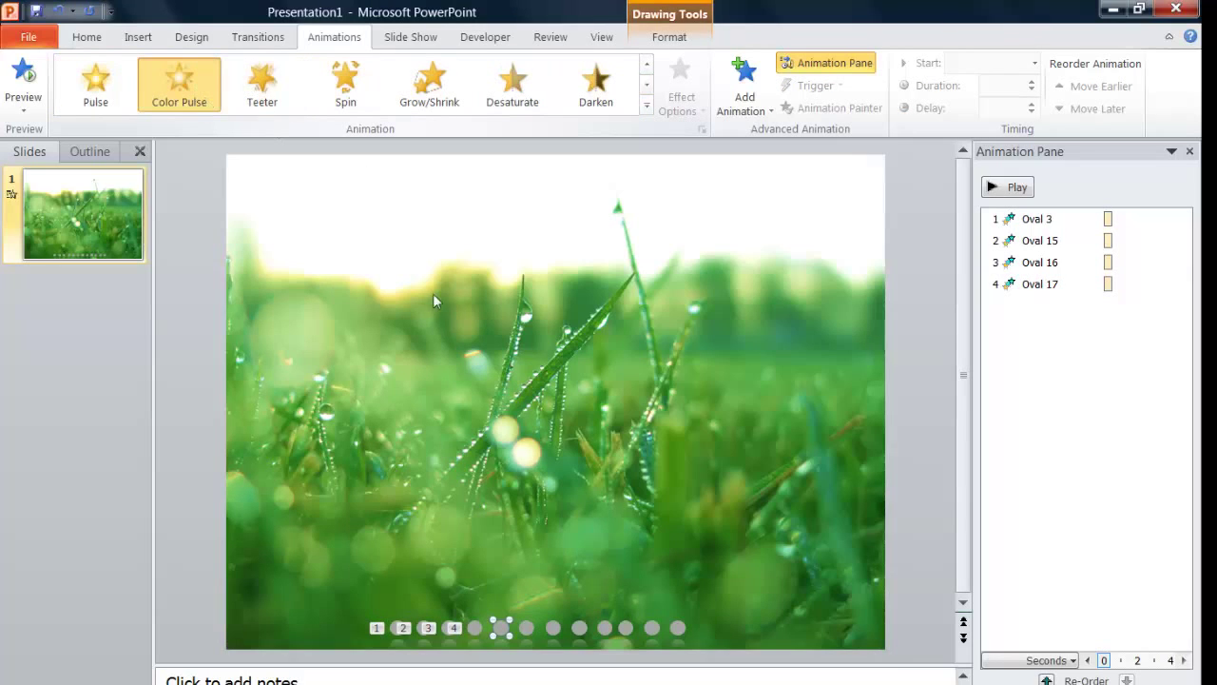
{"action": "left_click", "coordinate": [530, 629]}
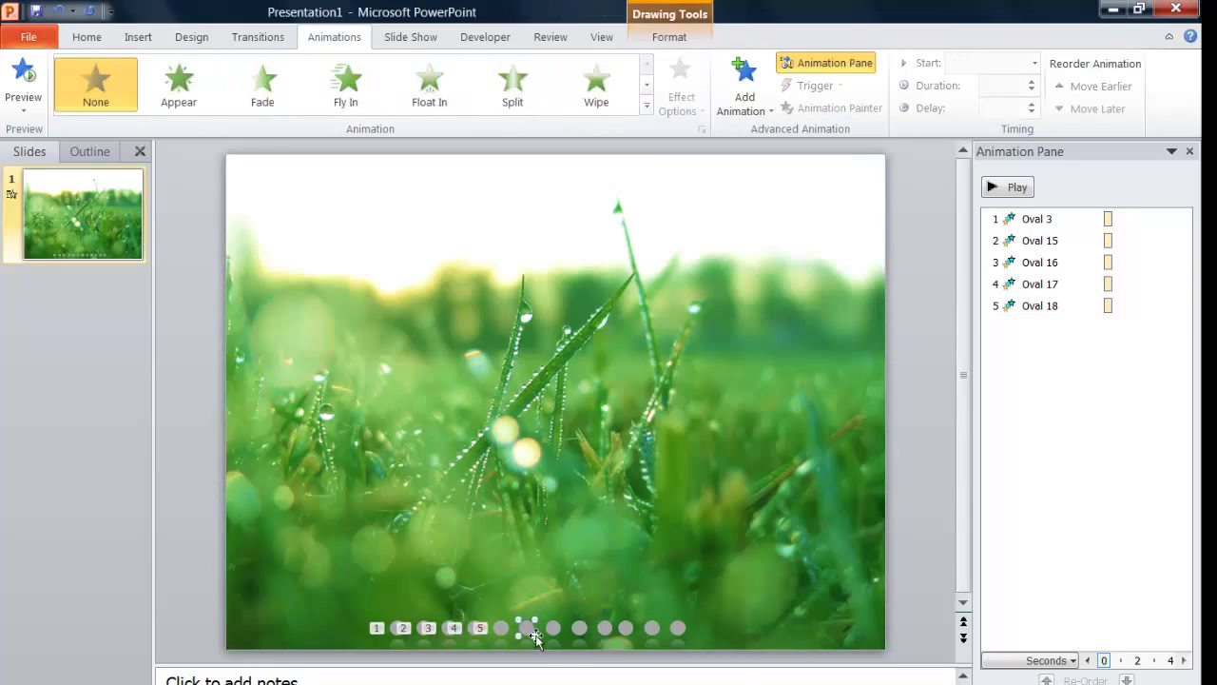
{"action": "left_click", "coordinate": [647, 85]}
{"action": "left_click", "coordinate": [648, 85]}
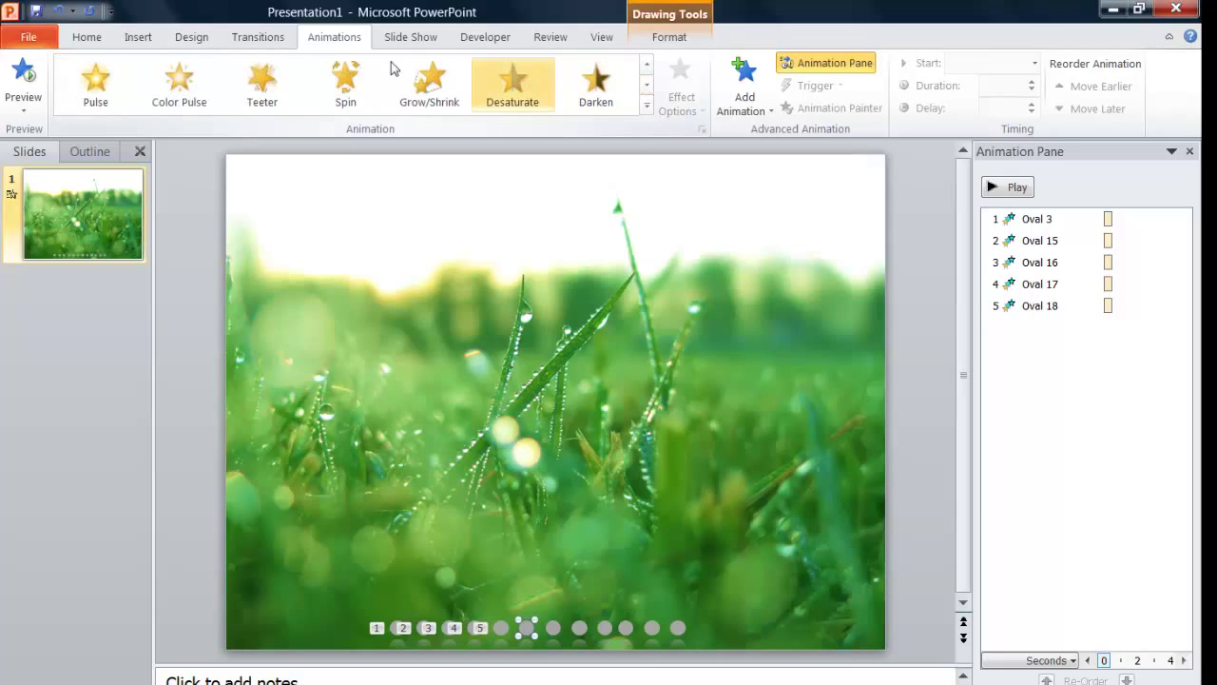
{"action": "left_click", "coordinate": [179, 83]}
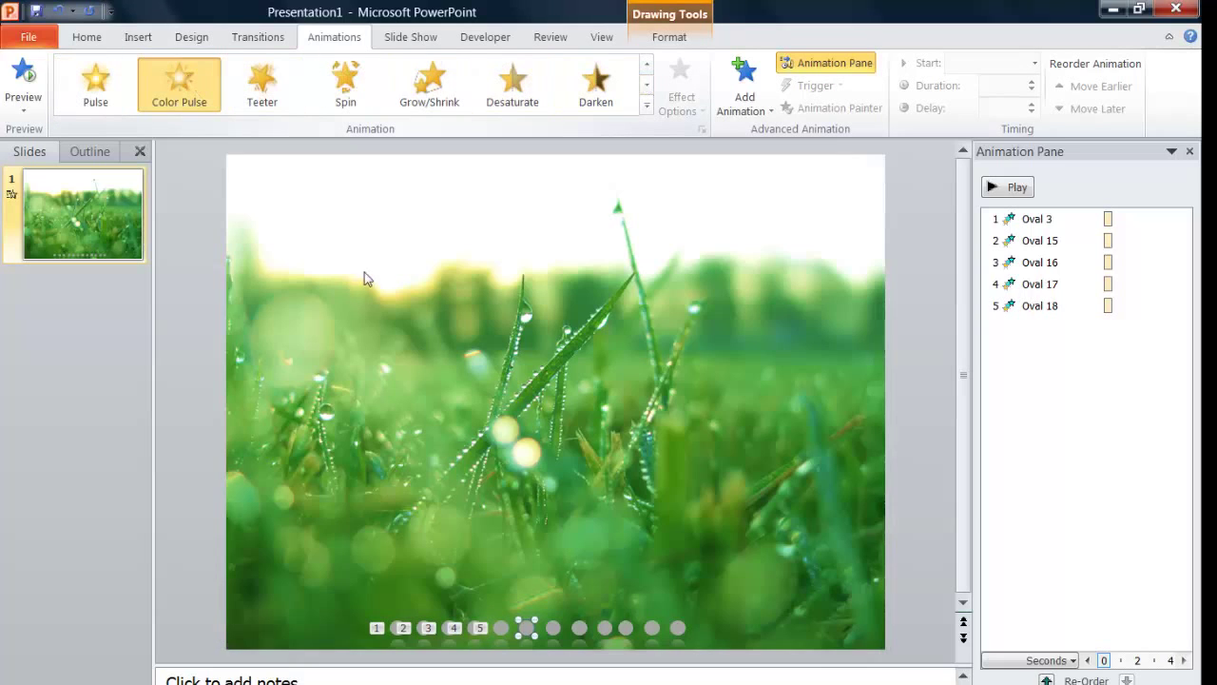
Apply the Color Pulse emphasis to the seventh through twelfth dots
{"action": "left_click", "coordinate": [553, 628]}
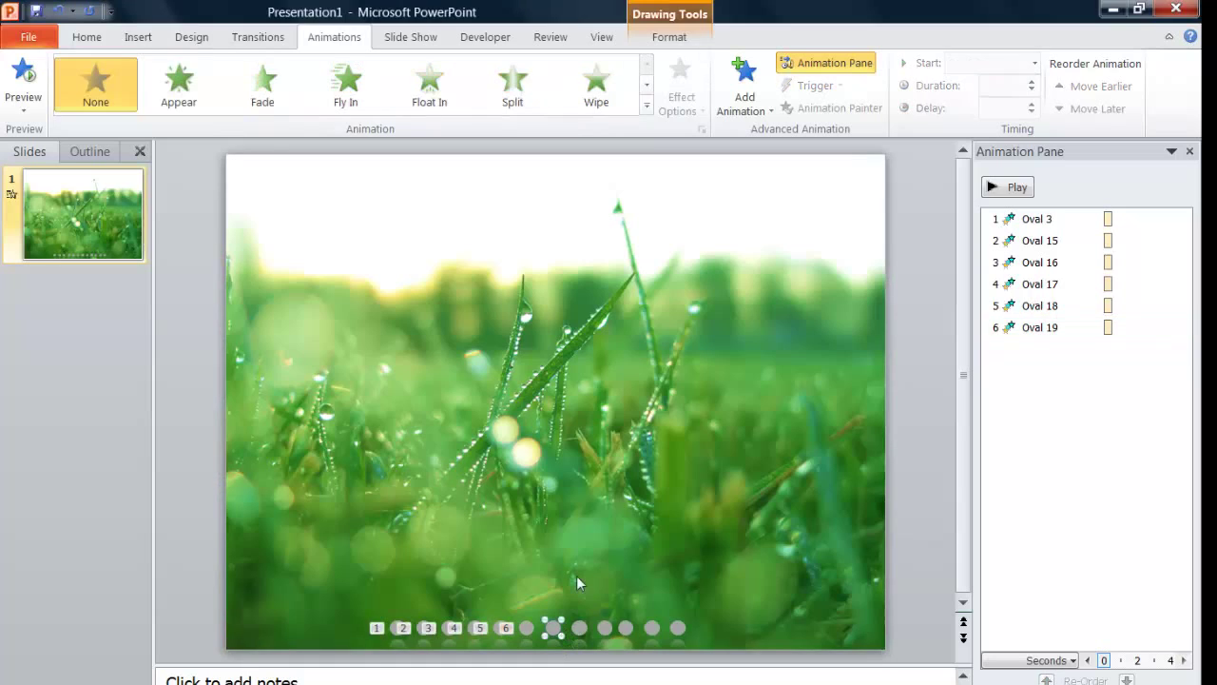
{"action": "left_click", "coordinate": [647, 85]}
{"action": "left_click", "coordinate": [646, 84]}
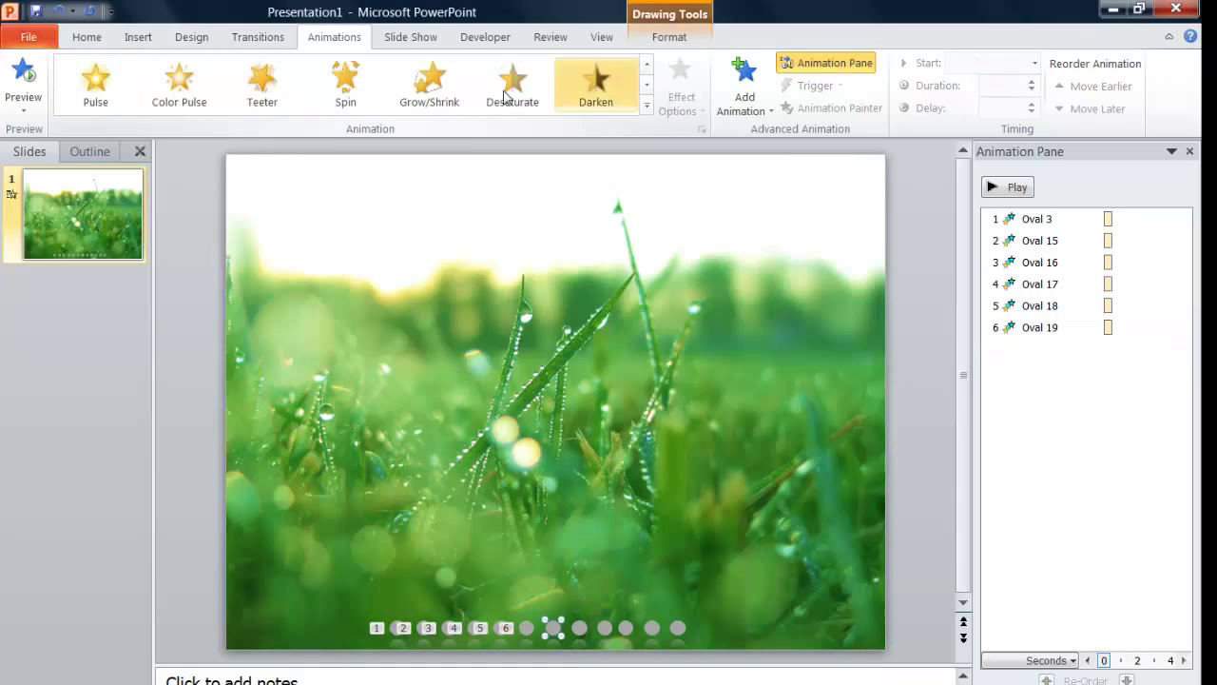
{"action": "left_click", "coordinate": [181, 84]}
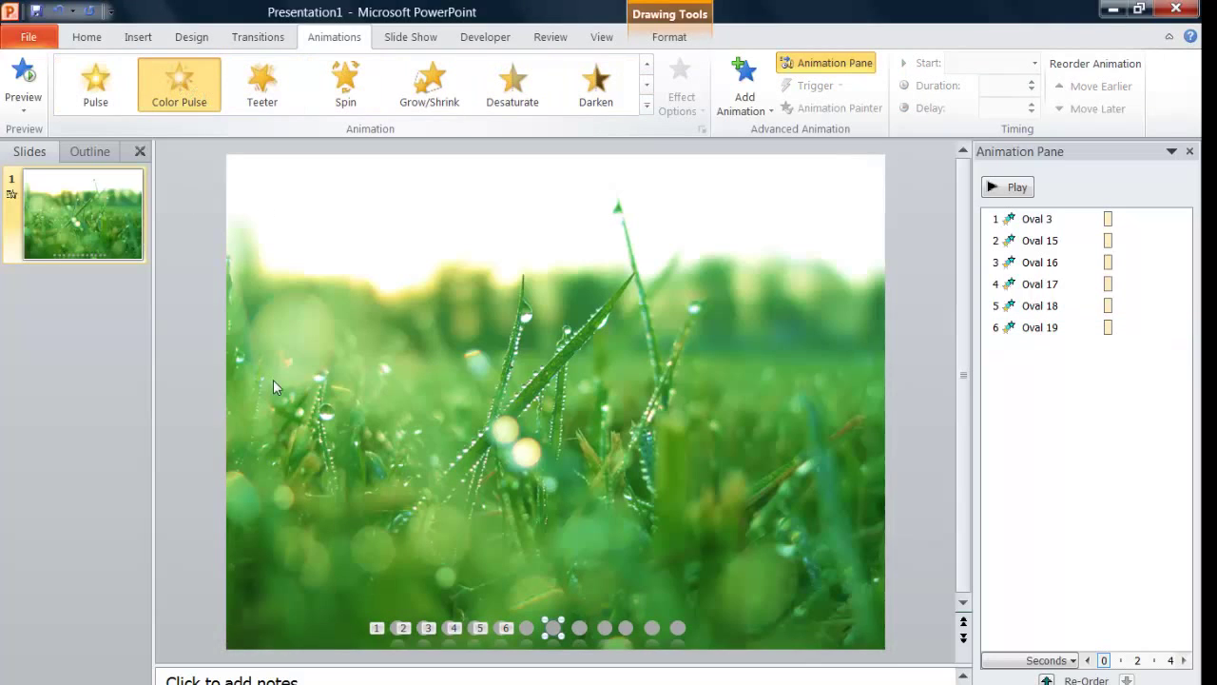
{"action": "left_click", "coordinate": [584, 632]}
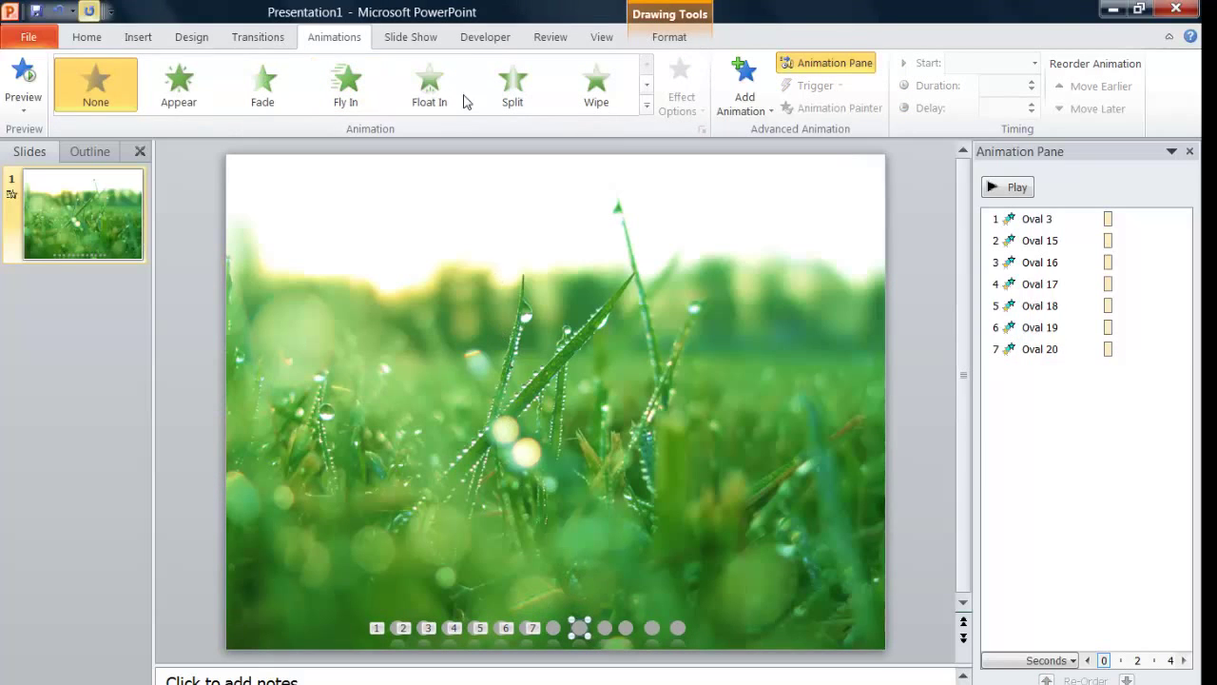
{"action": "left_click", "coordinate": [646, 84]}
{"action": "left_click", "coordinate": [646, 85]}
{"action": "left_click", "coordinate": [173, 81]}
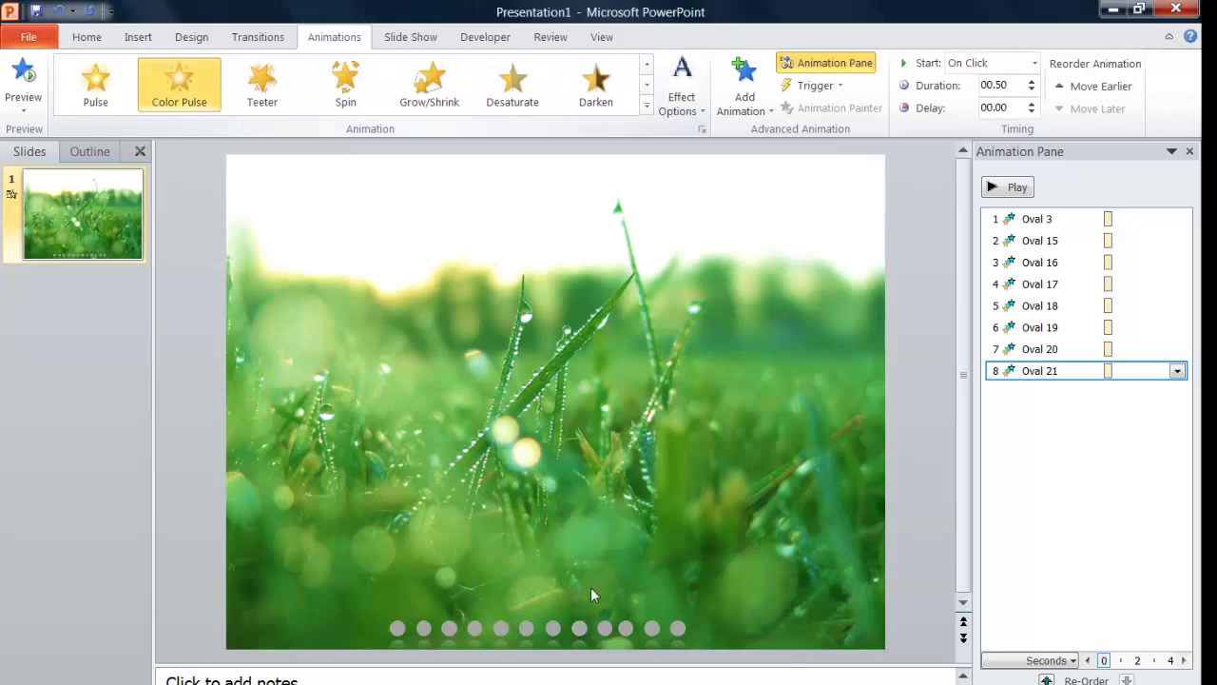
{"action": "left_click", "coordinate": [606, 629]}
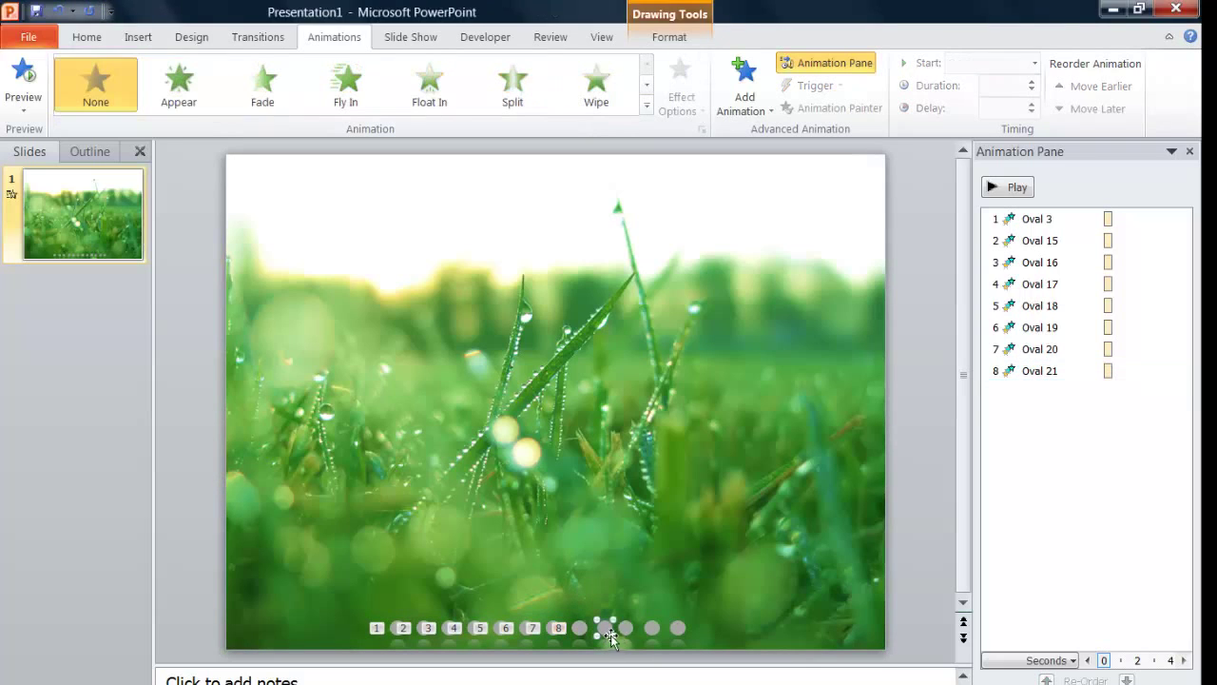
{"action": "left_click", "coordinate": [647, 87]}
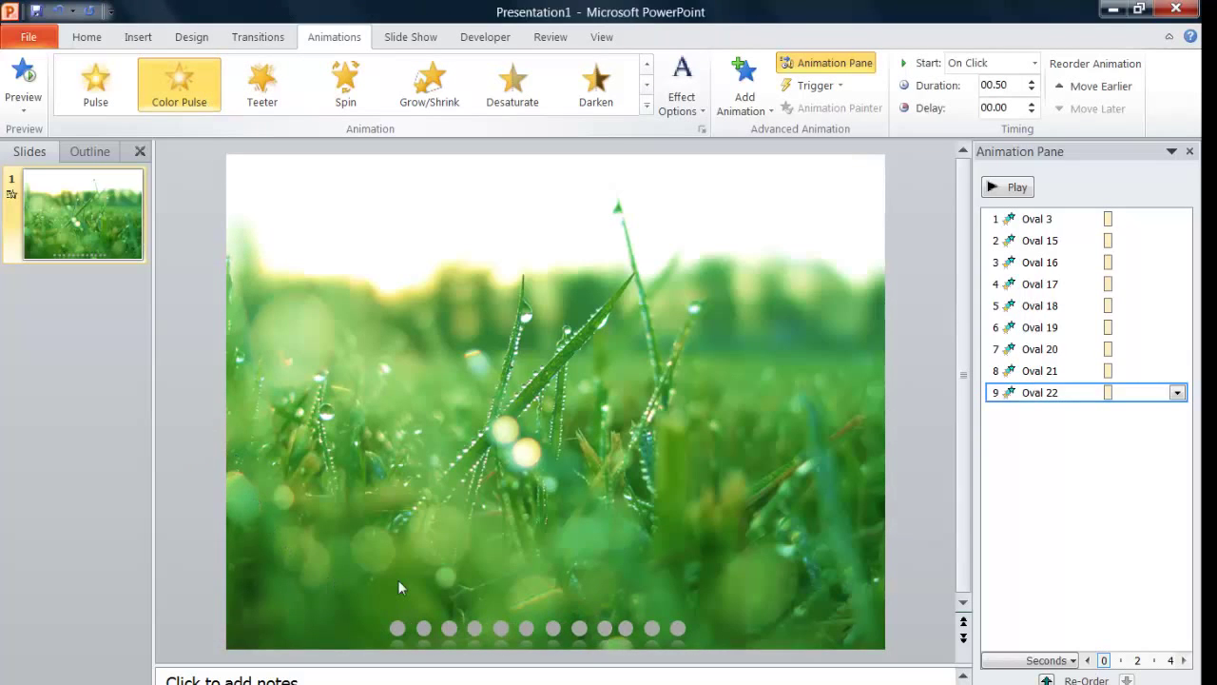
{"action": "left_click", "coordinate": [641, 635]}
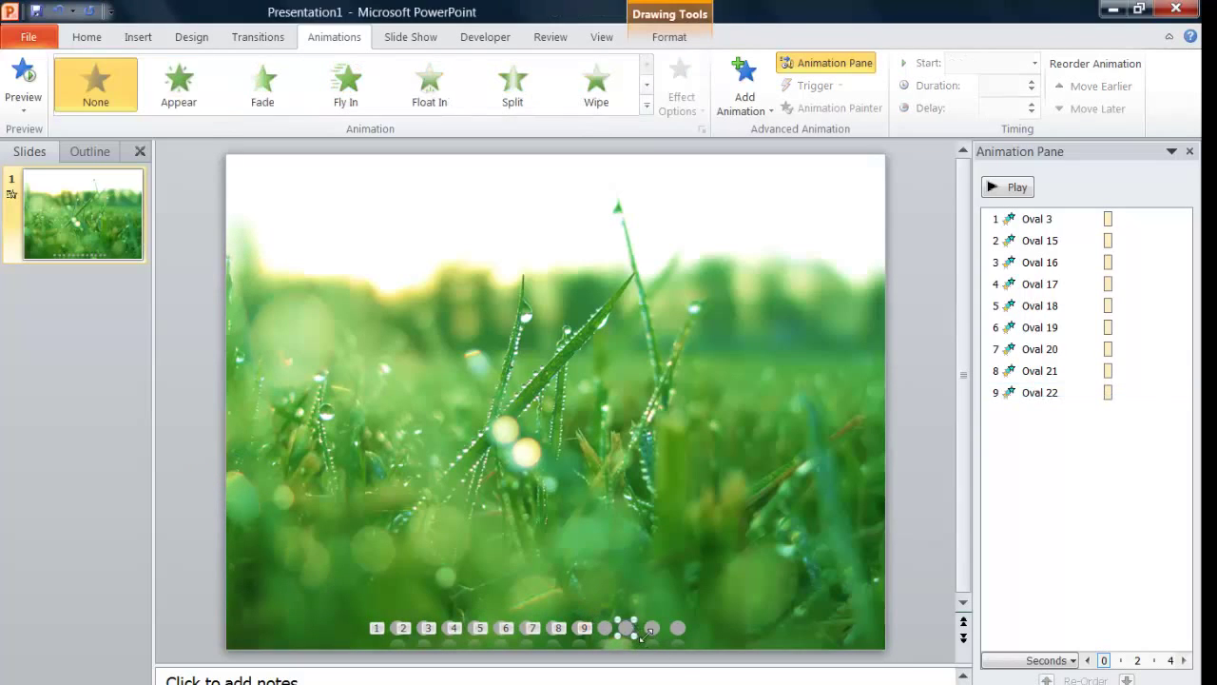
{"action": "left_click", "coordinate": [647, 84]}
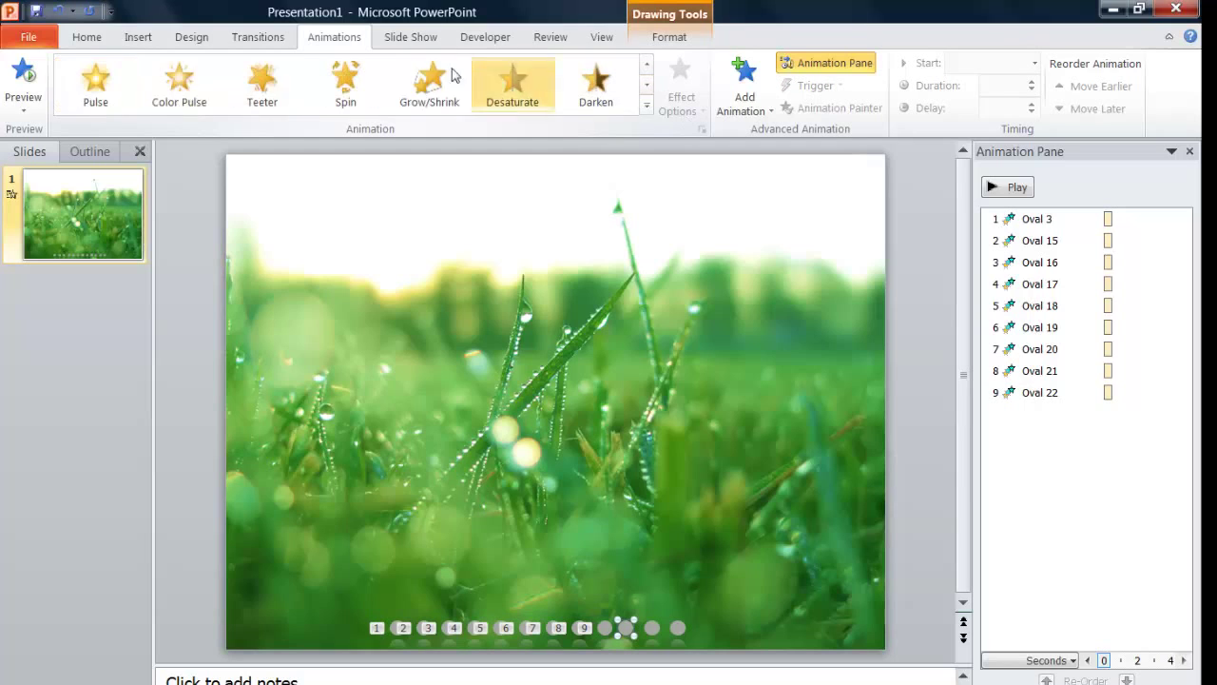
{"action": "left_click", "coordinate": [176, 90]}
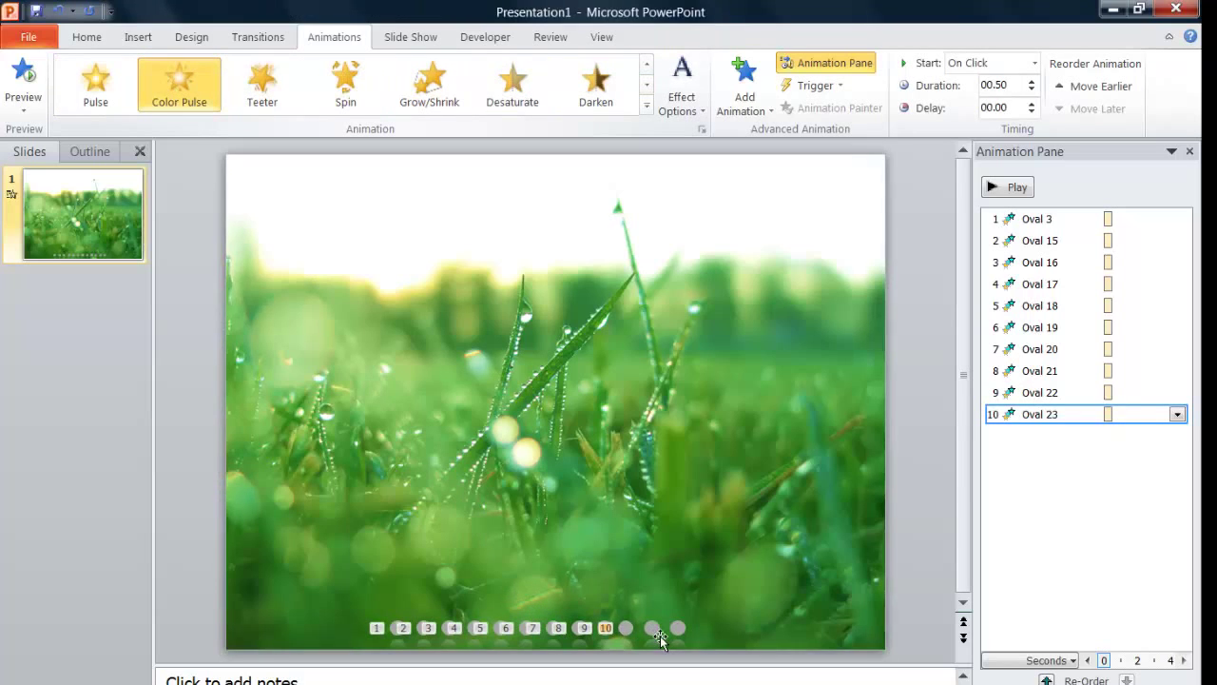
{"action": "left_click", "coordinate": [653, 630]}
{"action": "left_click", "coordinate": [647, 86]}
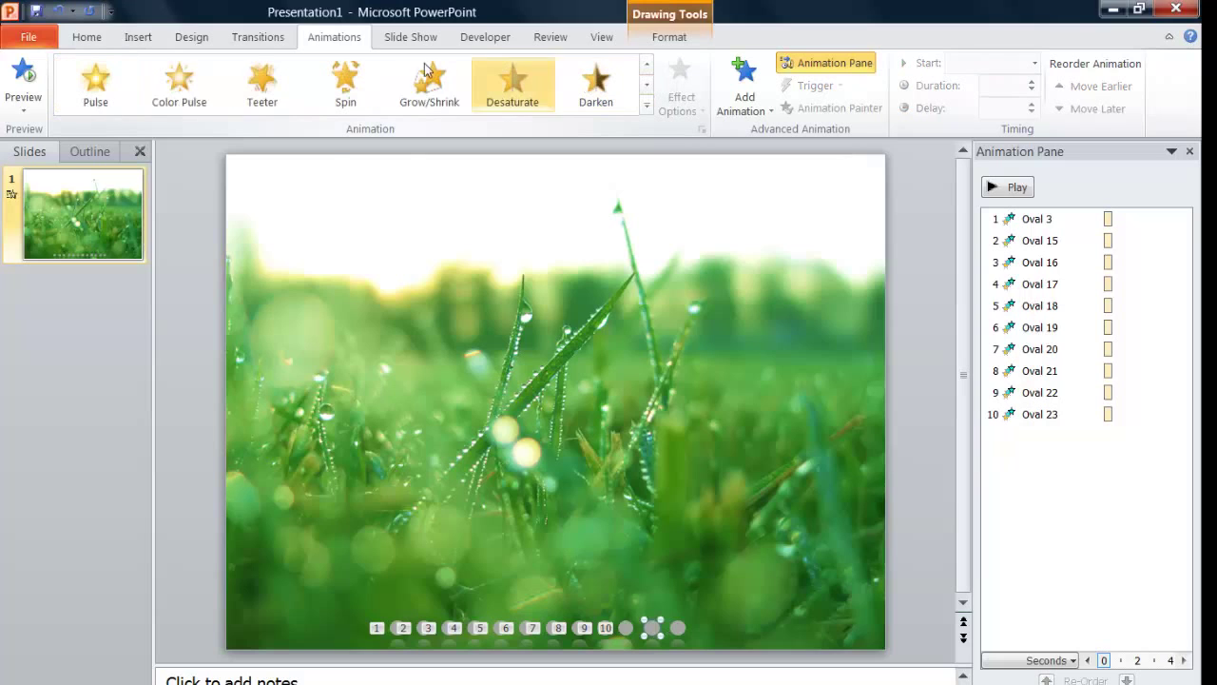
{"action": "left_click", "coordinate": [185, 81]}
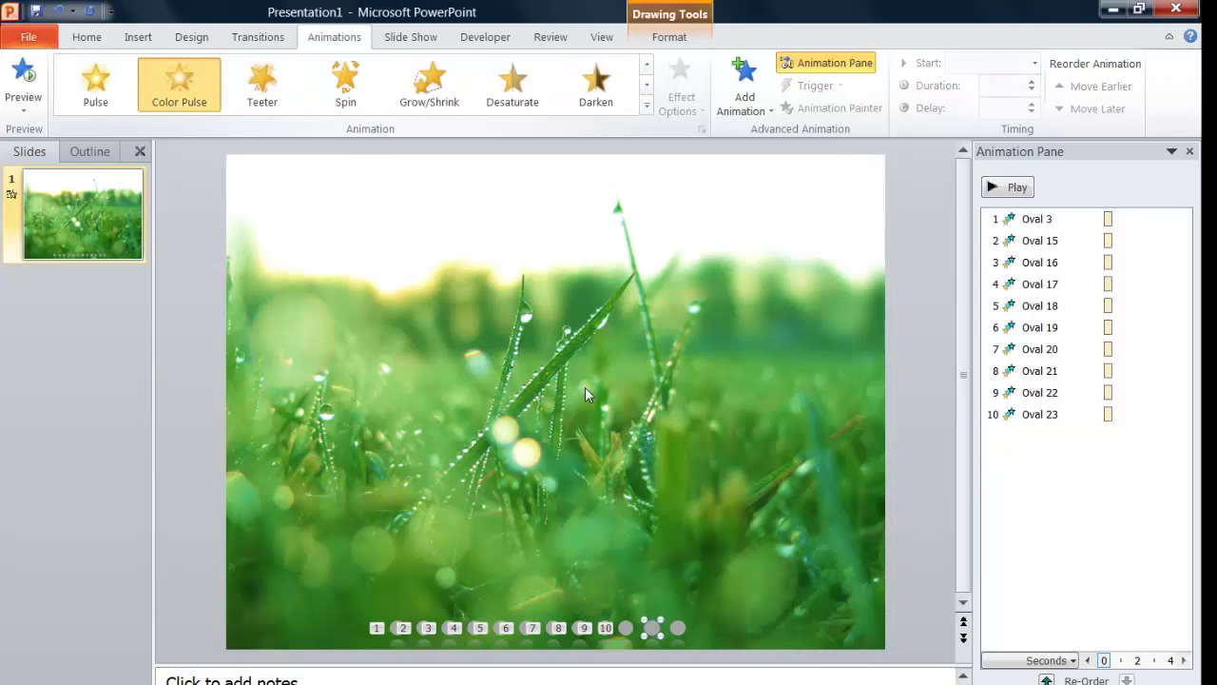
{"action": "left_click", "coordinate": [678, 626]}
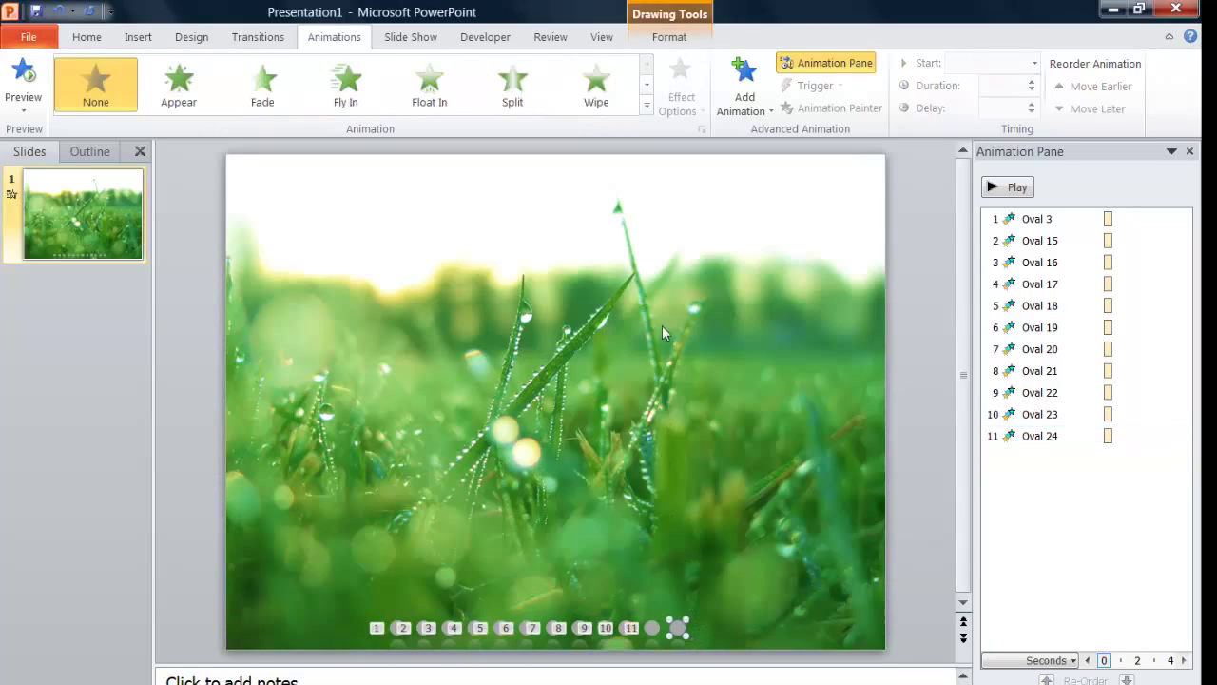
{"action": "left_click", "coordinate": [650, 103]}
{"action": "left_click", "coordinate": [200, 86]}
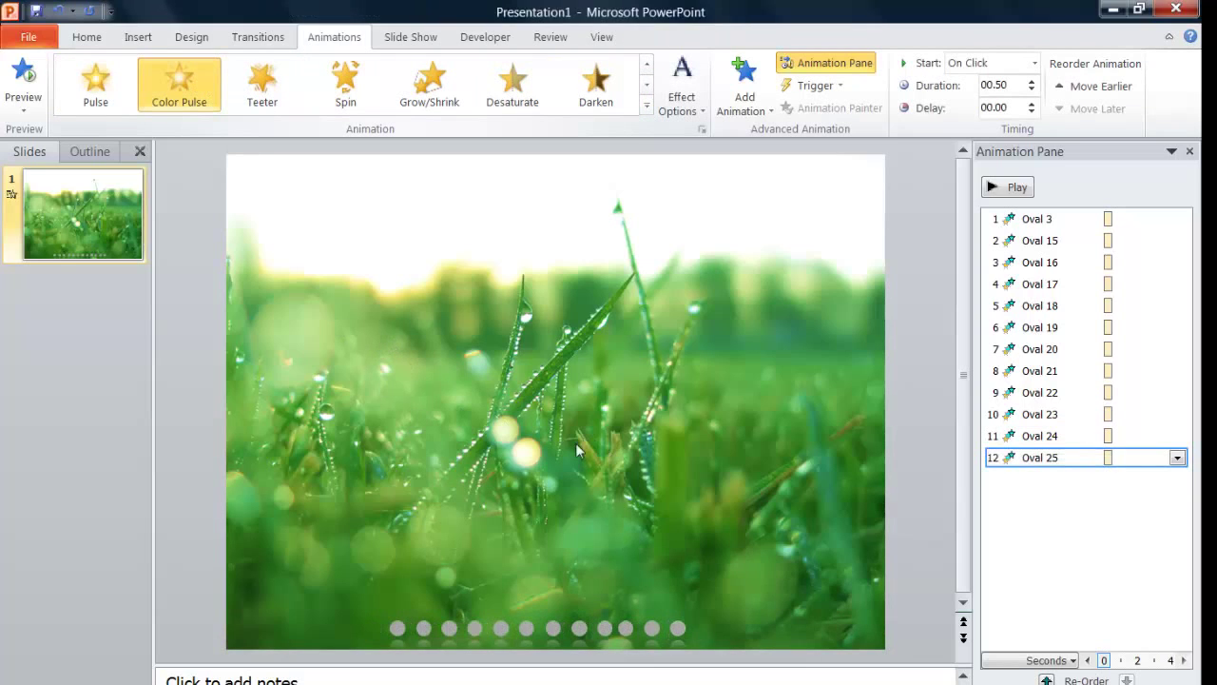
Set Oval 3 and Ovals 15–18 to Start After Previous in the Animation Pane
{"action": "left_click", "coordinate": [1112, 218]}
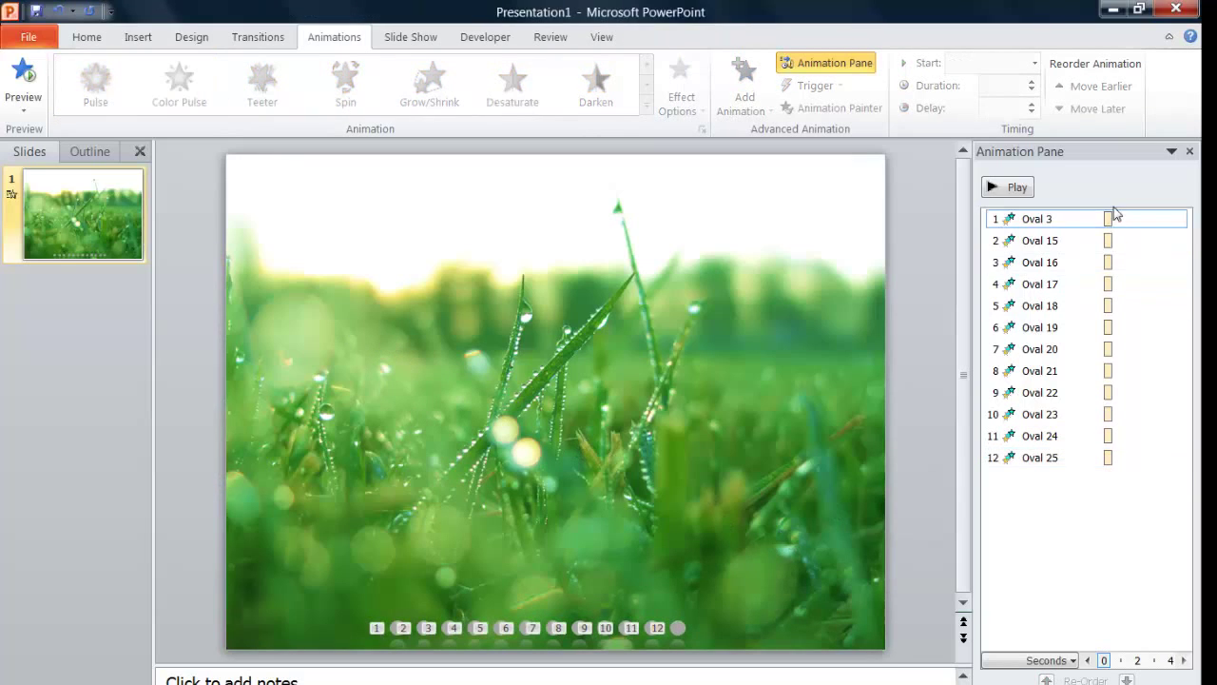
{"action": "left_click", "coordinate": [1179, 220]}
{"action": "left_click", "coordinate": [1124, 282]}
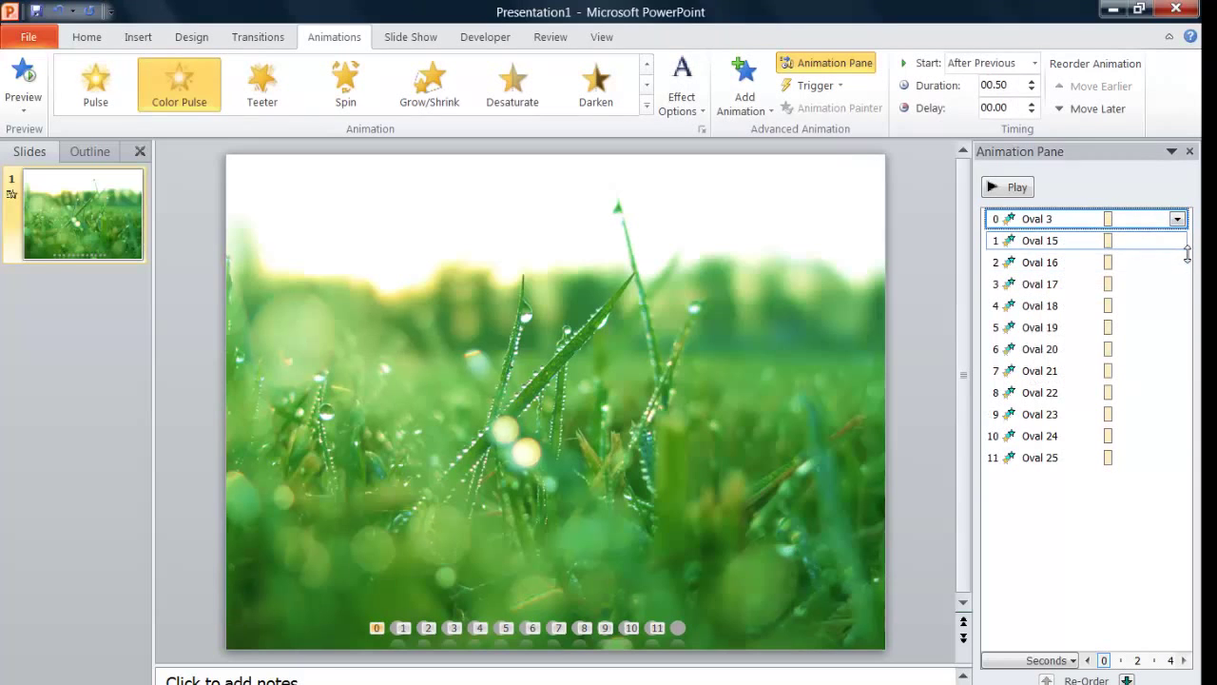
{"action": "left_click", "coordinate": [1145, 241]}
{"action": "left_click", "coordinate": [1177, 241]}
{"action": "left_click", "coordinate": [1140, 307]}
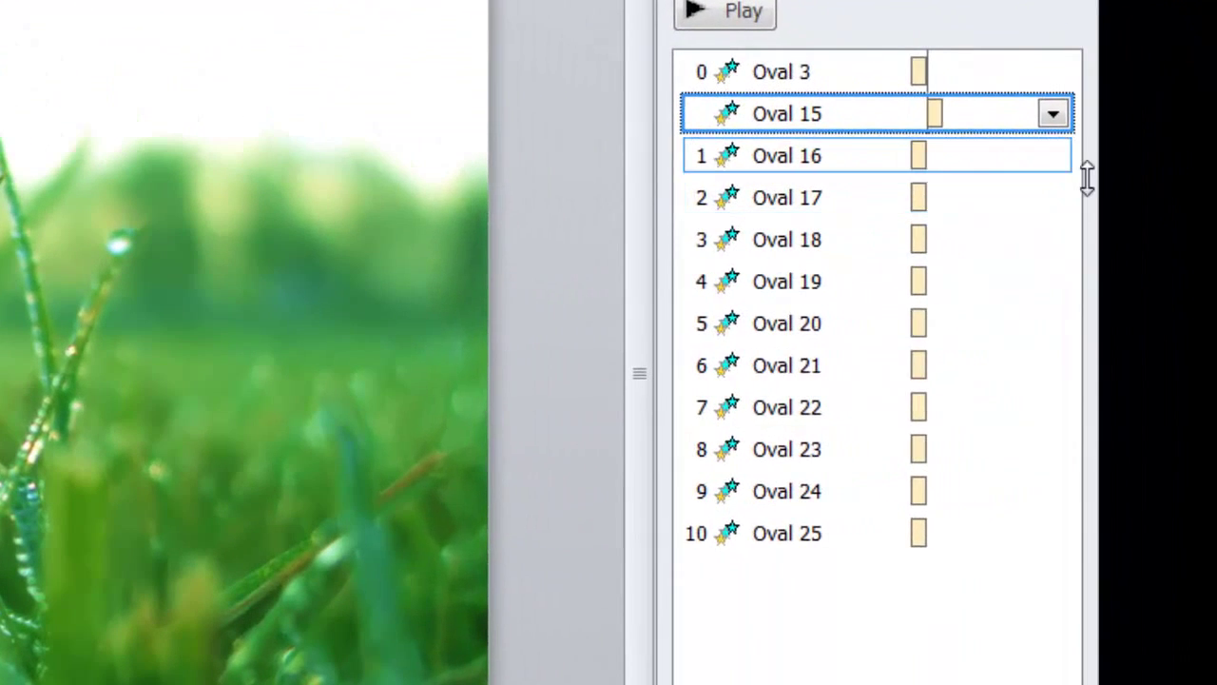
{"action": "left_click", "coordinate": [1179, 265]}
{"action": "left_click", "coordinate": [1052, 157]}
{"action": "left_click", "coordinate": [1035, 282]}
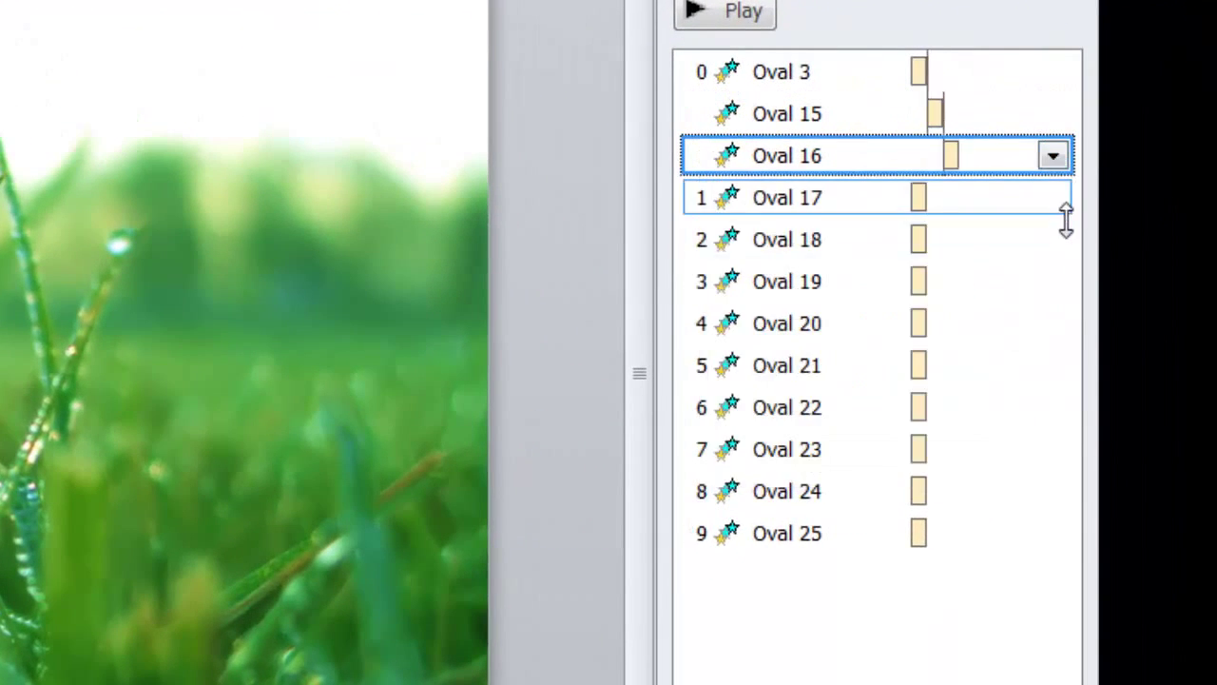
{"action": "left_click", "coordinate": [1053, 197]}
{"action": "left_click", "coordinate": [1002, 329]}
{"action": "left_click", "coordinate": [1055, 245]}
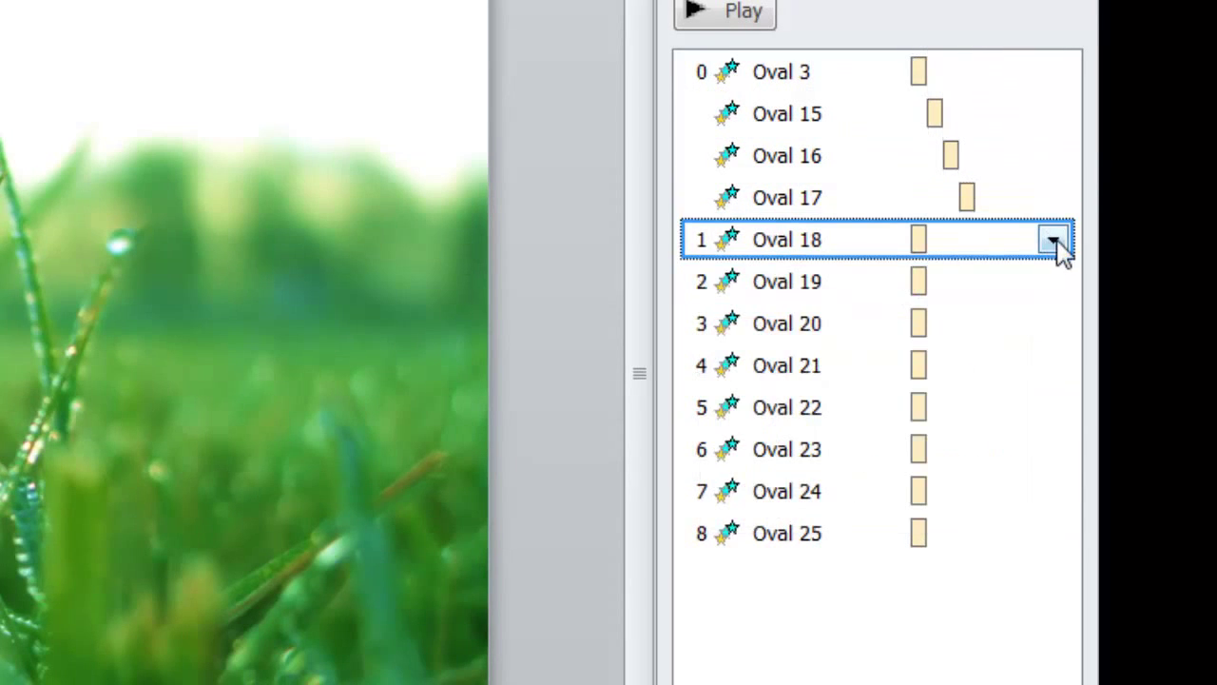
{"action": "left_click", "coordinate": [1052, 241]}
{"action": "left_click", "coordinate": [1055, 369]}
Set Ovals 19–25 to Start After Previous, completing the automatic pulse chain
{"action": "left_click", "coordinate": [1052, 281]}
{"action": "left_click", "coordinate": [1052, 282]}
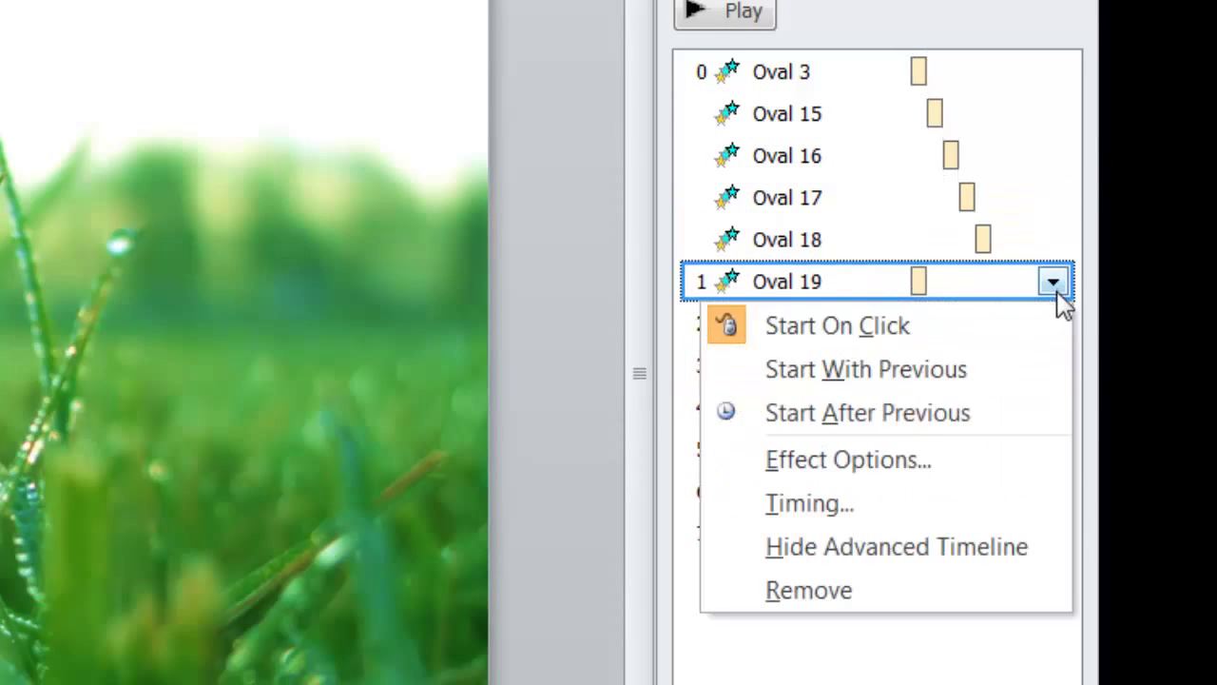
{"action": "left_click", "coordinate": [983, 415]}
{"action": "left_click", "coordinate": [1052, 324]}
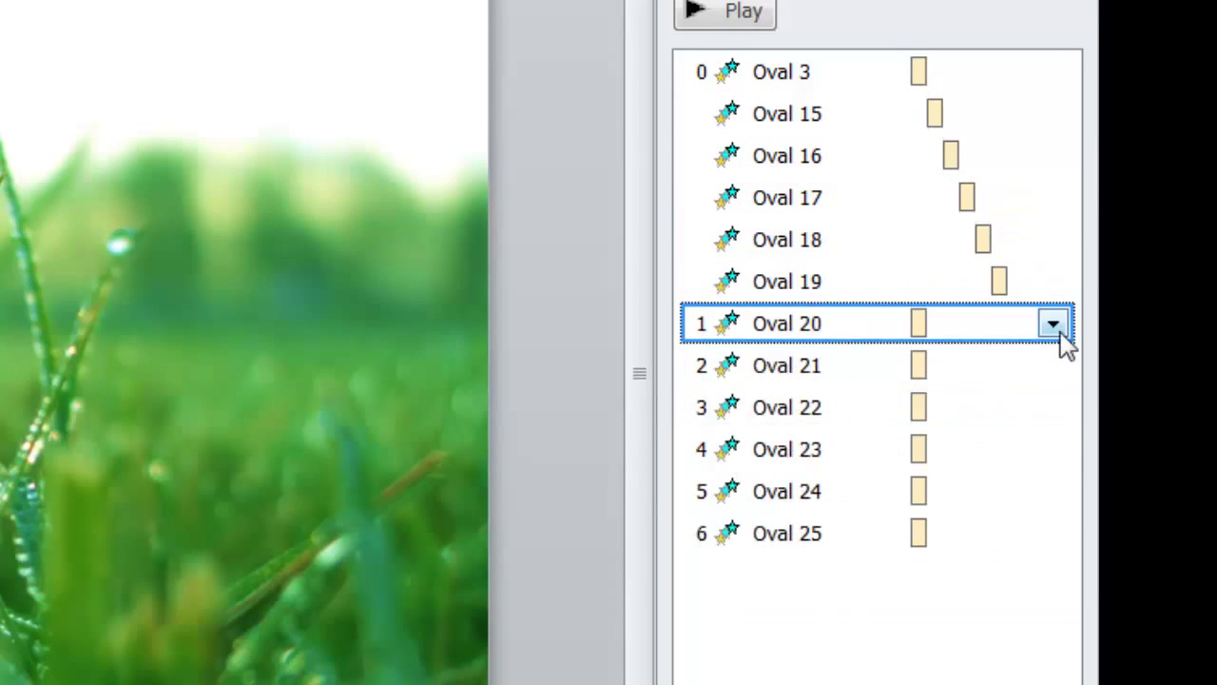
{"action": "left_click", "coordinate": [1053, 324]}
{"action": "left_click", "coordinate": [988, 455]}
{"action": "left_click", "coordinate": [1048, 375]}
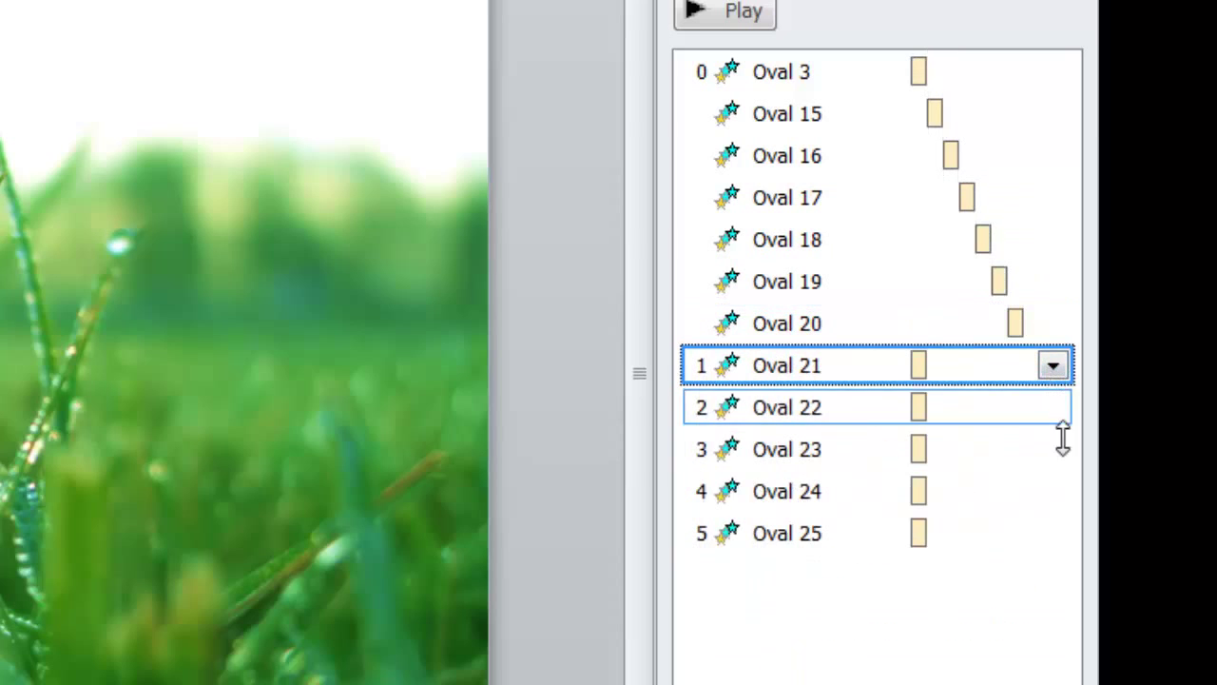
{"action": "left_click", "coordinate": [1053, 367]}
{"action": "left_click", "coordinate": [1008, 496]}
{"action": "left_click", "coordinate": [1049, 414]}
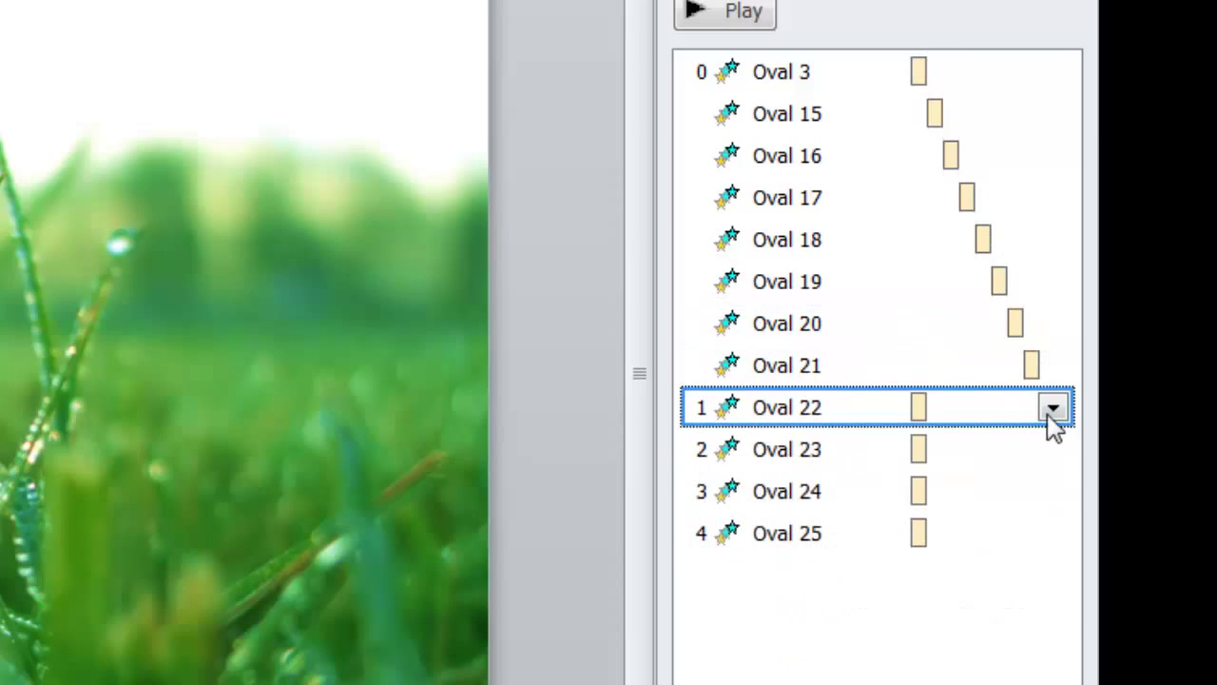
{"action": "left_click", "coordinate": [1051, 409]}
{"action": "left_click", "coordinate": [1051, 538]}
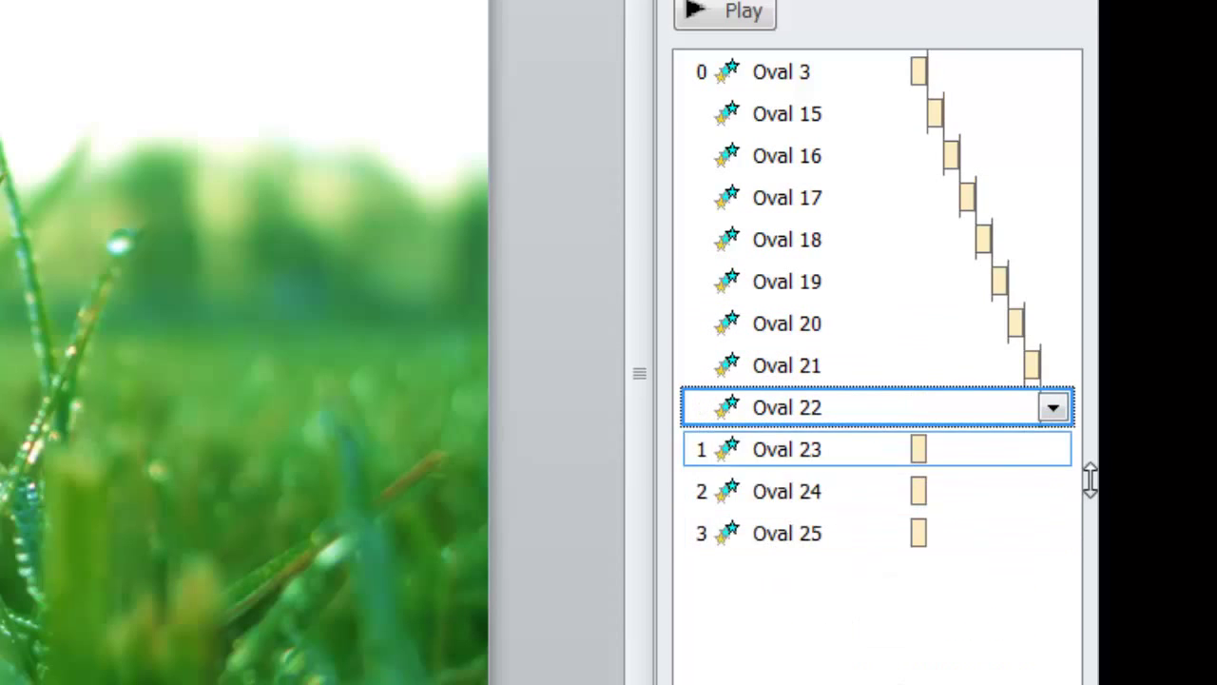
{"action": "left_click", "coordinate": [1066, 458]}
{"action": "left_click", "coordinate": [1053, 451]}
{"action": "left_click", "coordinate": [1045, 575]}
{"action": "left_click", "coordinate": [1055, 490]}
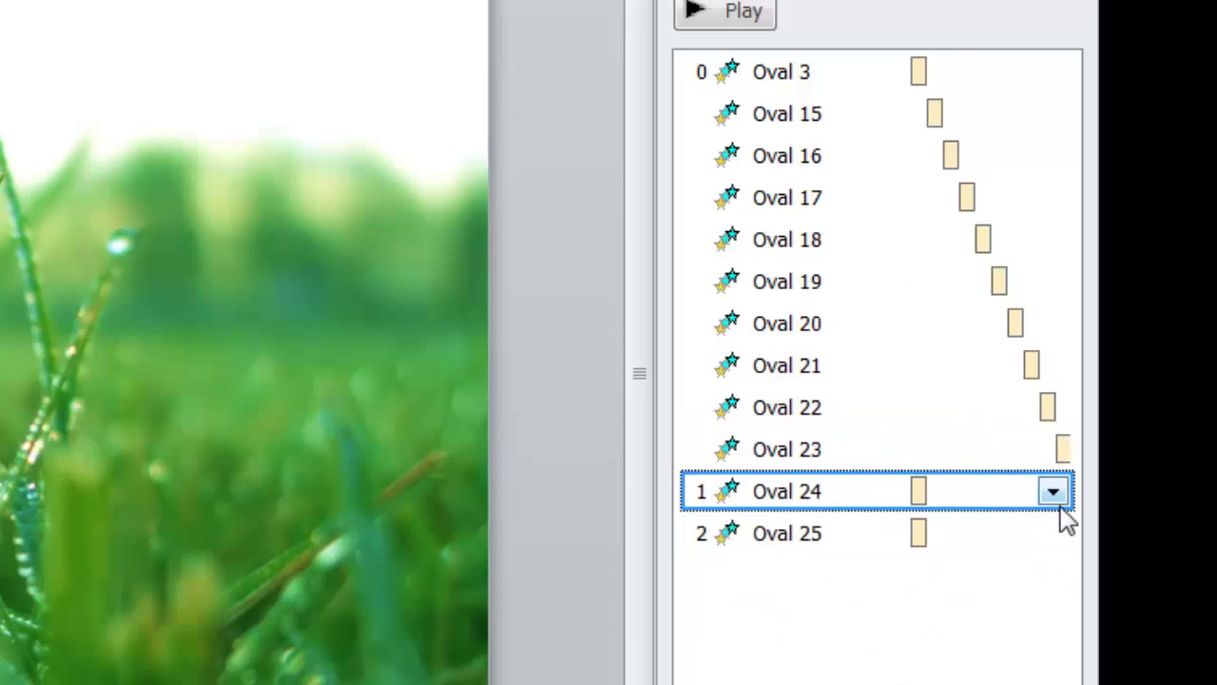
{"action": "left_click", "coordinate": [1053, 490]}
{"action": "left_click", "coordinate": [1019, 627]}
{"action": "left_click", "coordinate": [1055, 534]}
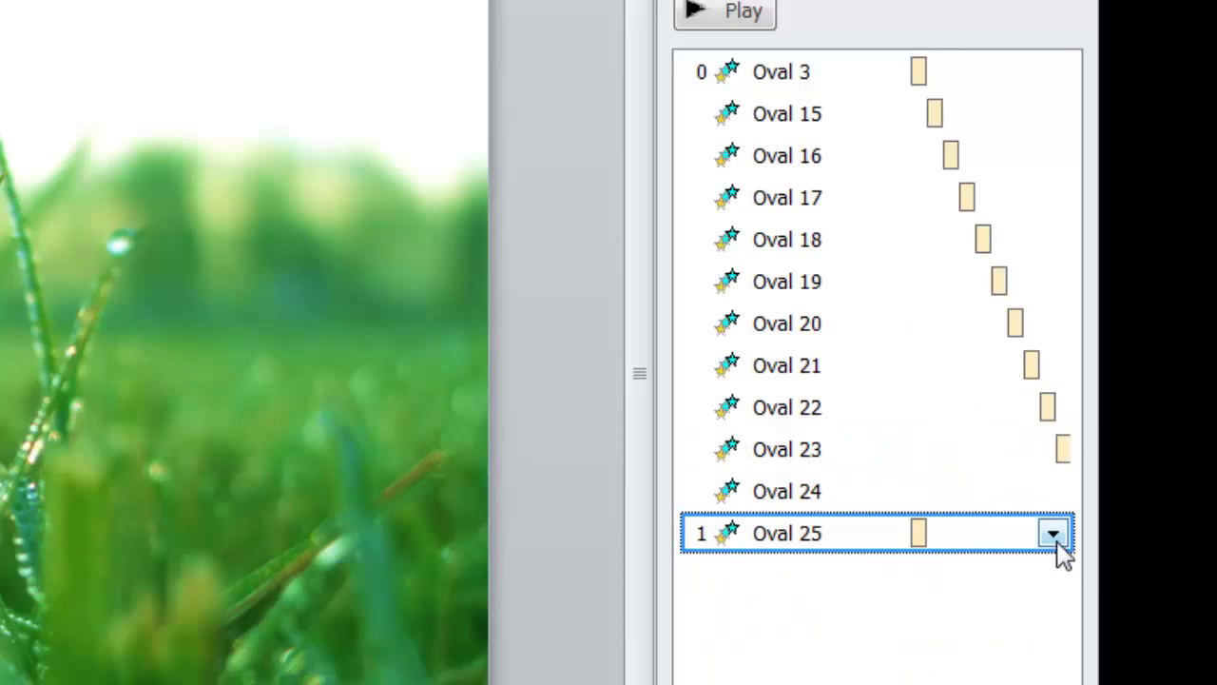
{"action": "left_click", "coordinate": [1053, 533]}
{"action": "left_click", "coordinate": [1008, 664]}
{"action": "left_click", "coordinate": [300, 462]}
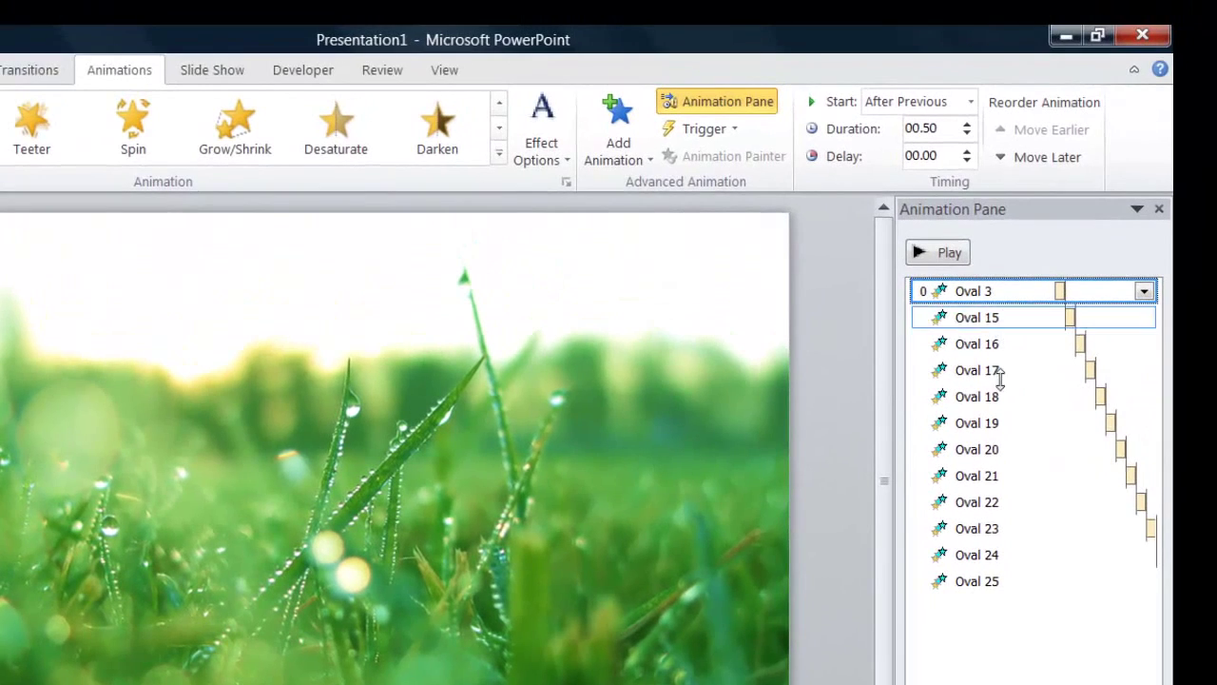
{"action": "left_click", "coordinate": [1031, 583]}
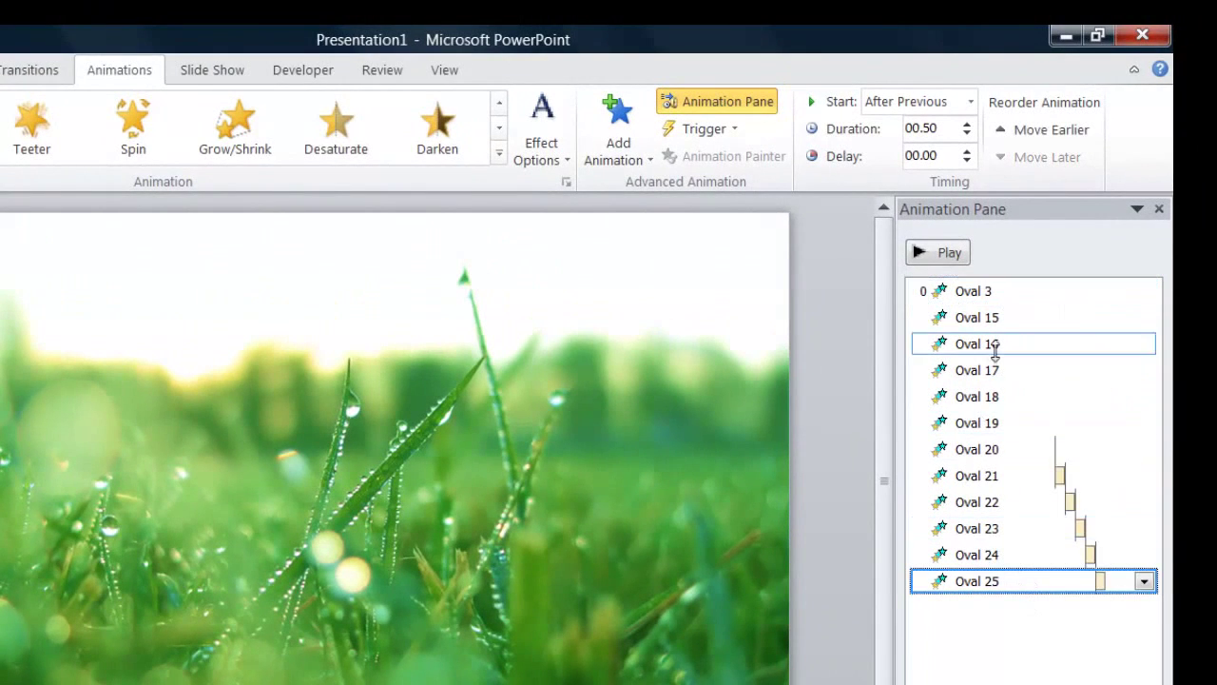
{"action": "left_click", "coordinate": [1014, 299]}
{"action": "right_click", "coordinate": [1008, 292]}
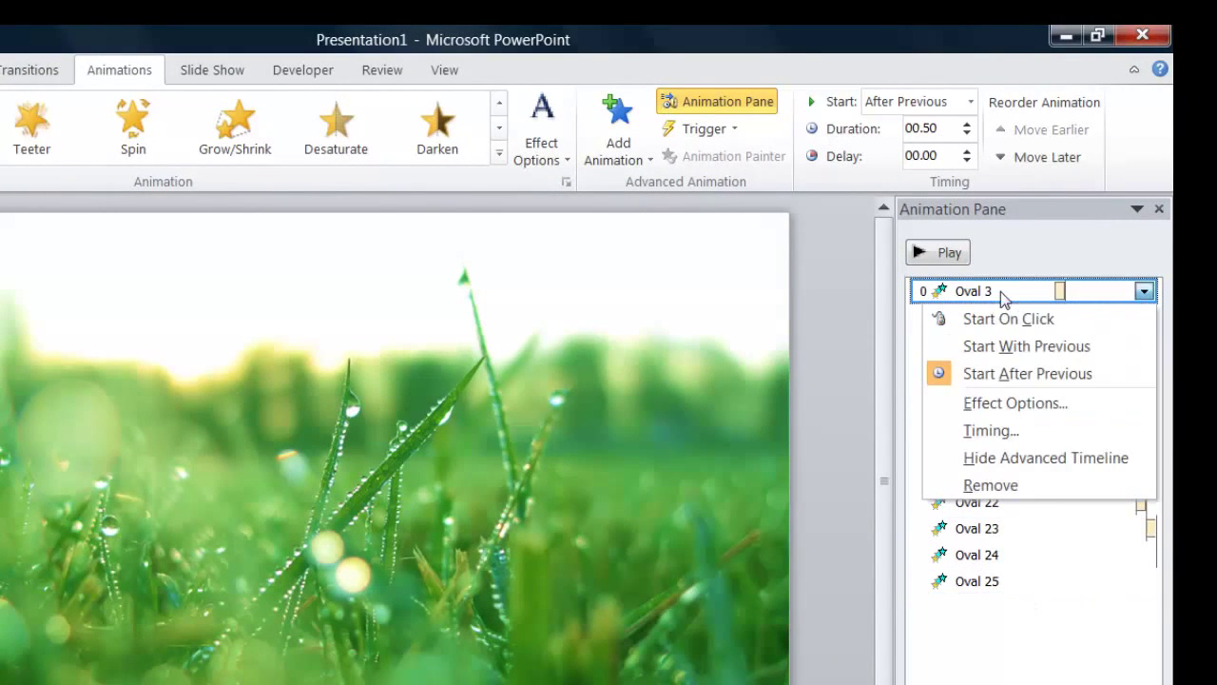
{"action": "left_click", "coordinate": [1011, 409]}
{"action": "left_click", "coordinate": [315, 322]}
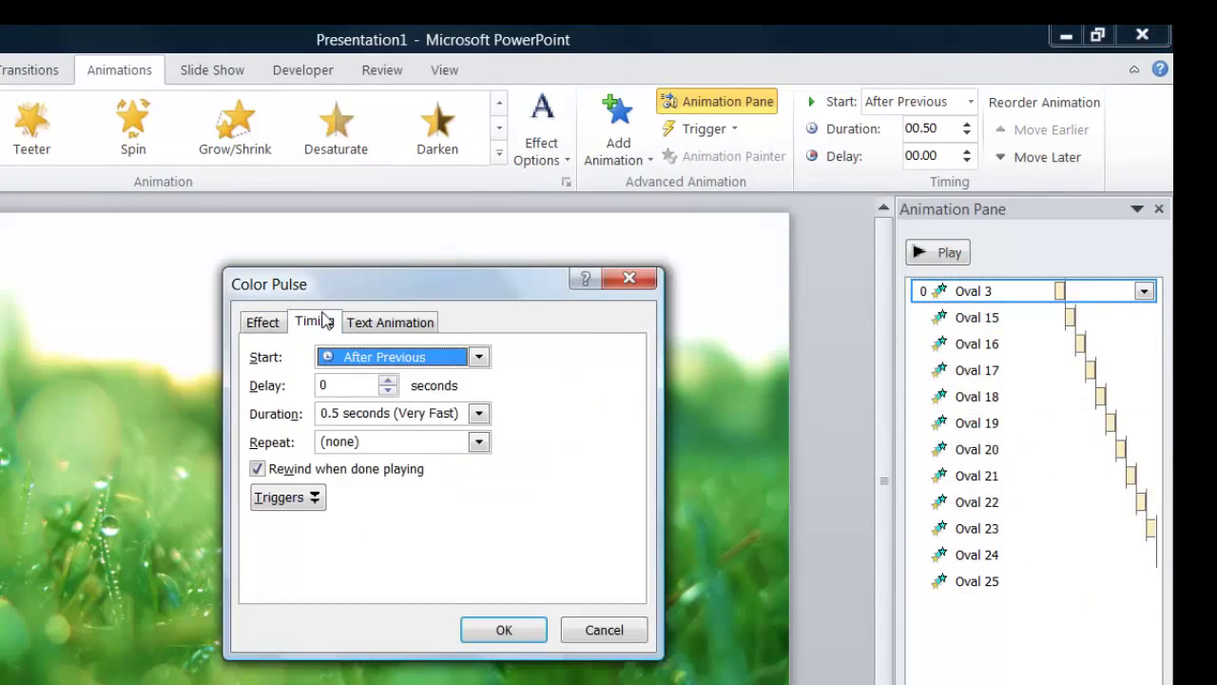
{"action": "left_click", "coordinate": [400, 419]}
{"action": "left_click", "coordinate": [480, 413]}
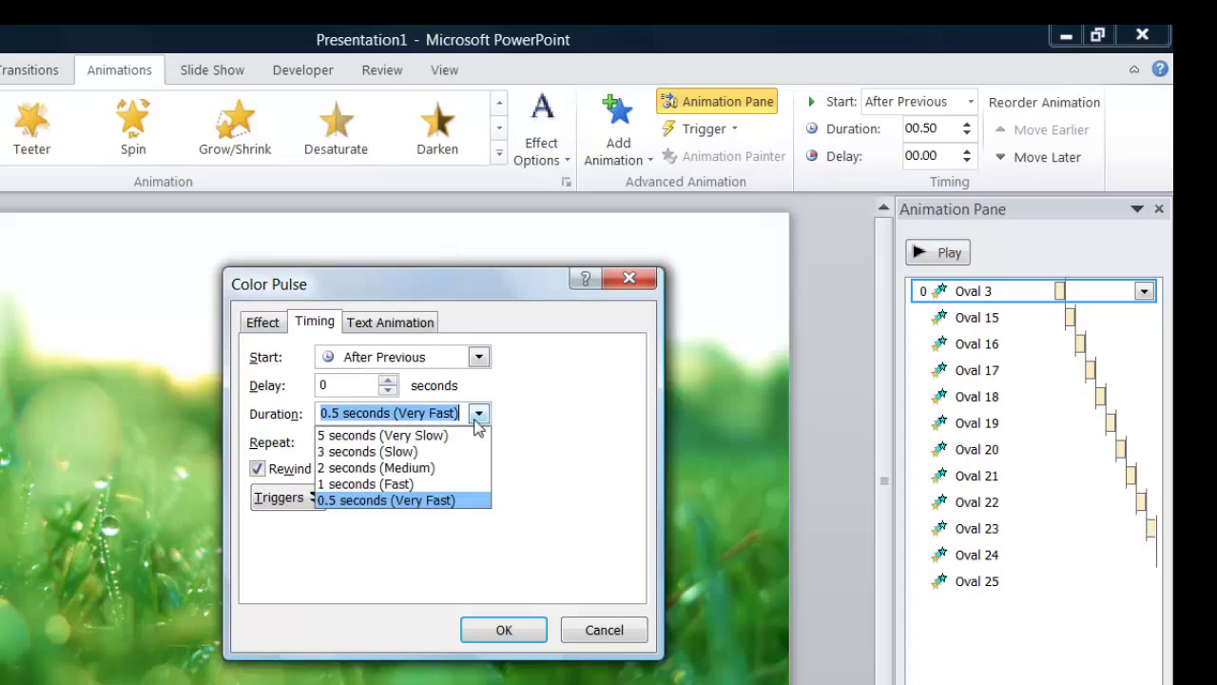
{"action": "left_click", "coordinate": [385, 500]}
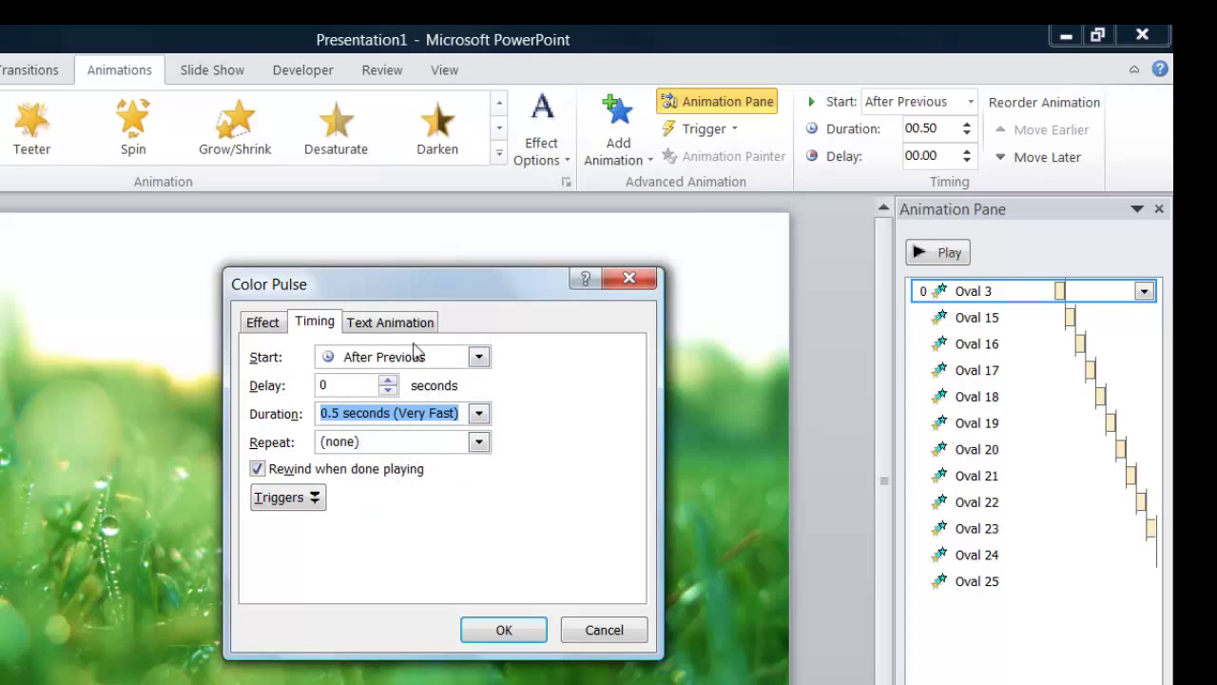
{"action": "left_click", "coordinate": [304, 502]}
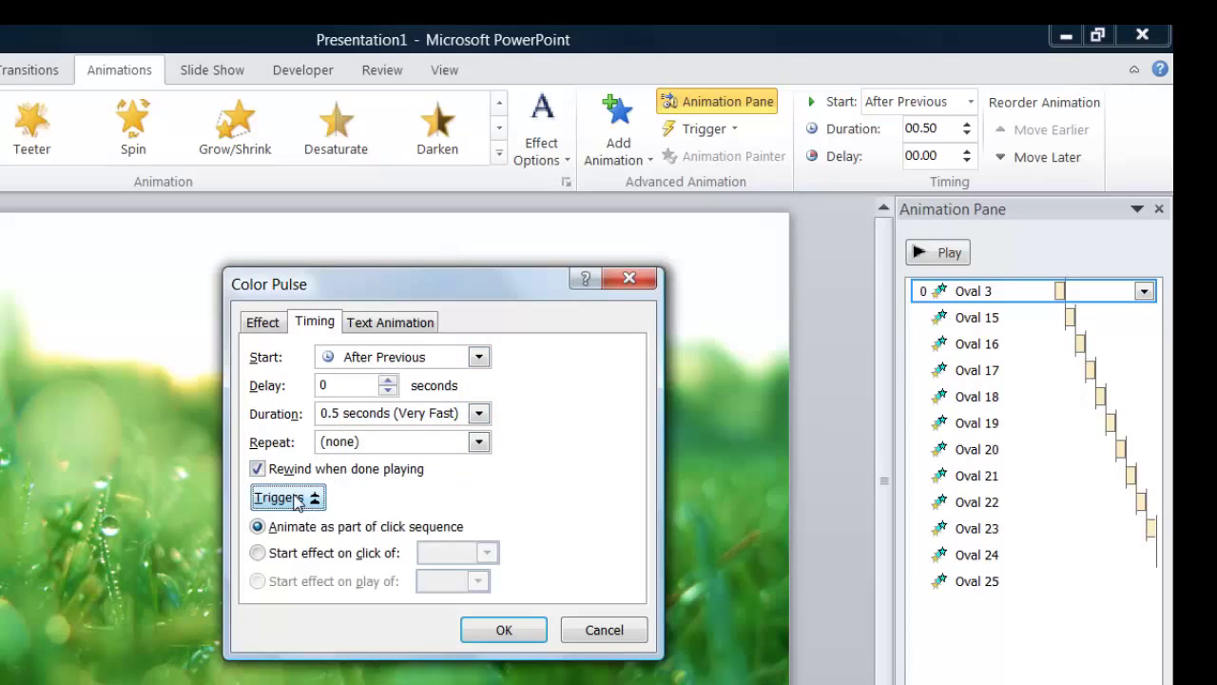
{"action": "left_click", "coordinate": [296, 499]}
{"action": "left_click", "coordinate": [276, 323]}
{"action": "left_click", "coordinate": [394, 383]}
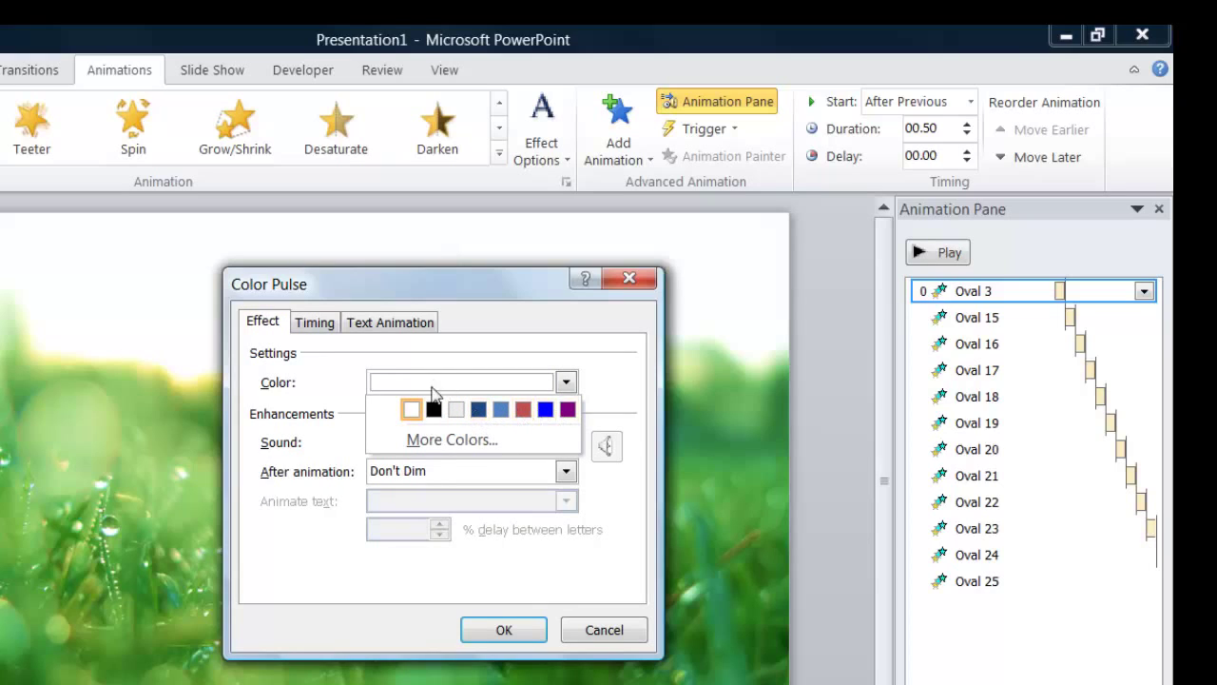
{"action": "left_click", "coordinate": [452, 439]}
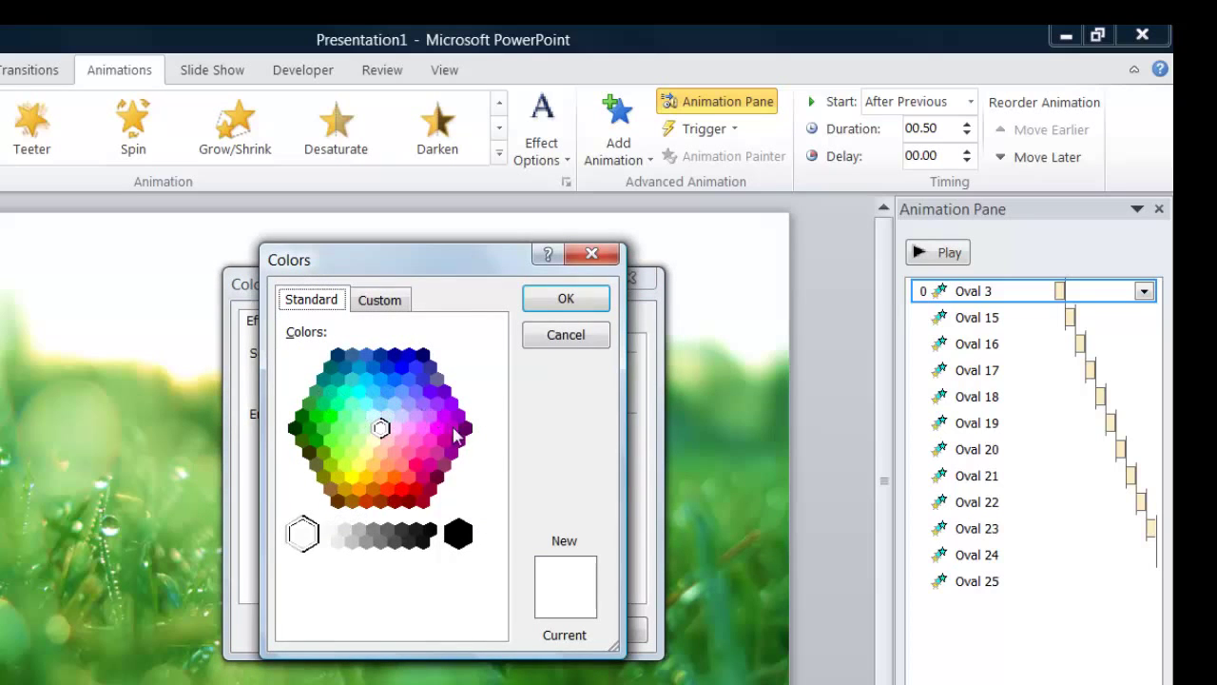
{"action": "left_click", "coordinate": [408, 427]}
{"action": "left_click", "coordinate": [402, 412]}
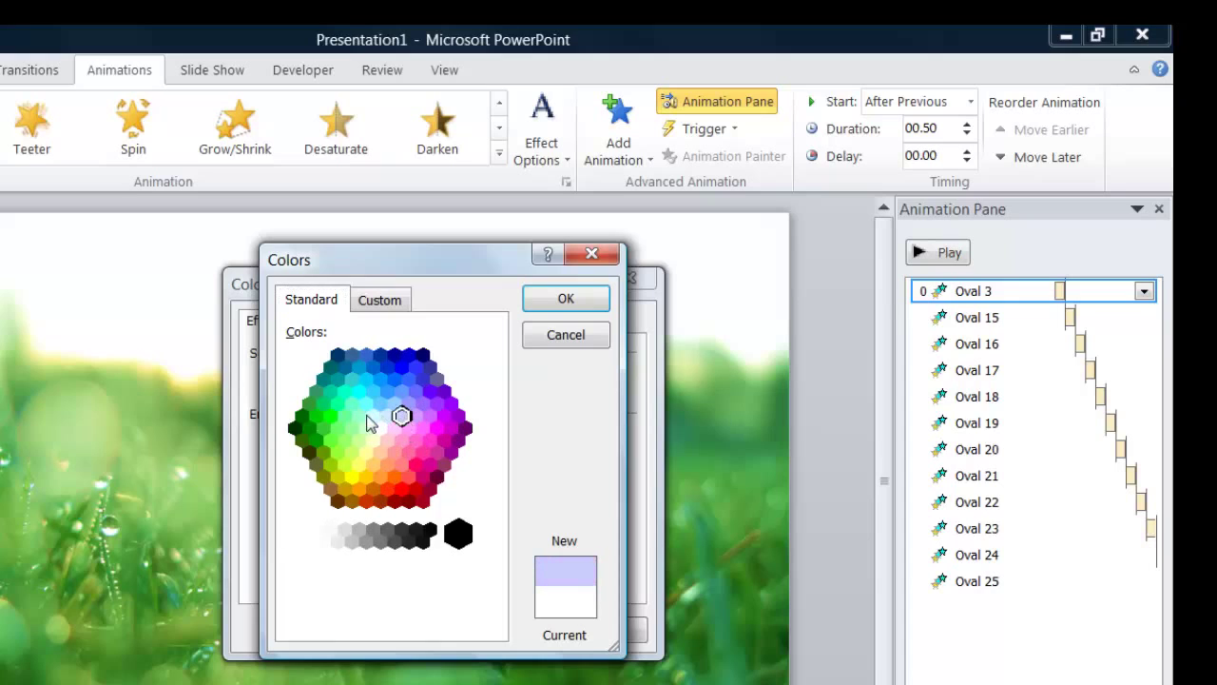
{"action": "left_click", "coordinate": [367, 454]}
{"action": "left_click", "coordinate": [380, 476]}
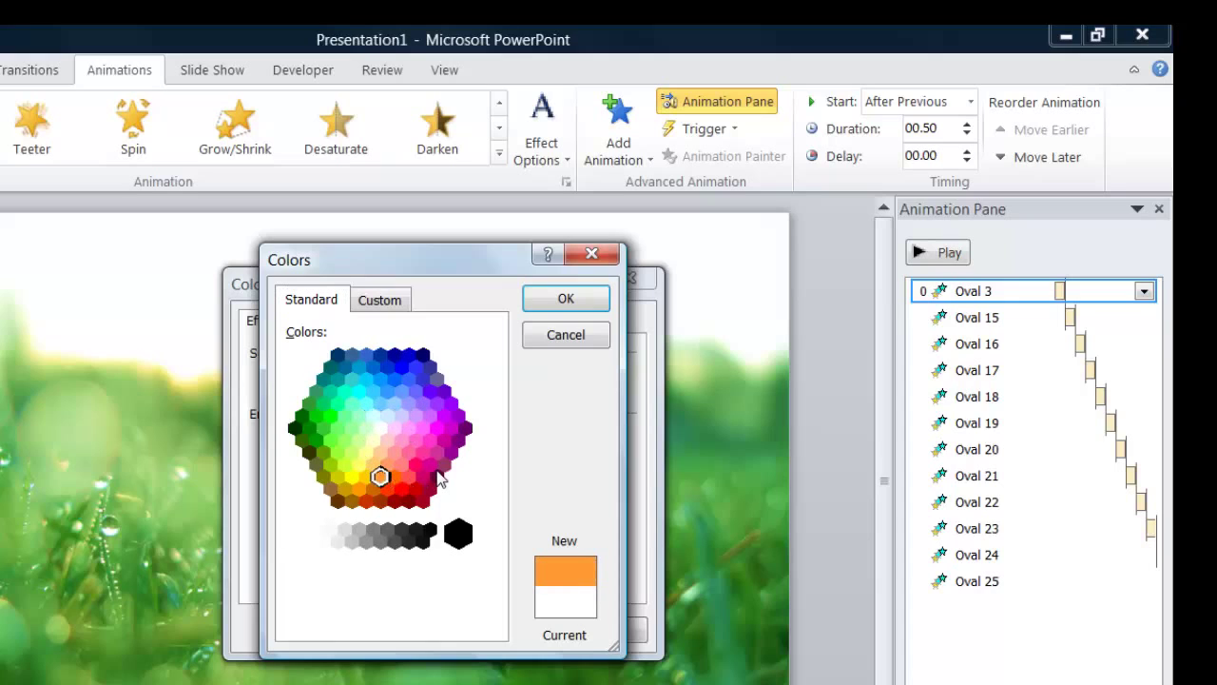
{"action": "left_click", "coordinate": [377, 535]}
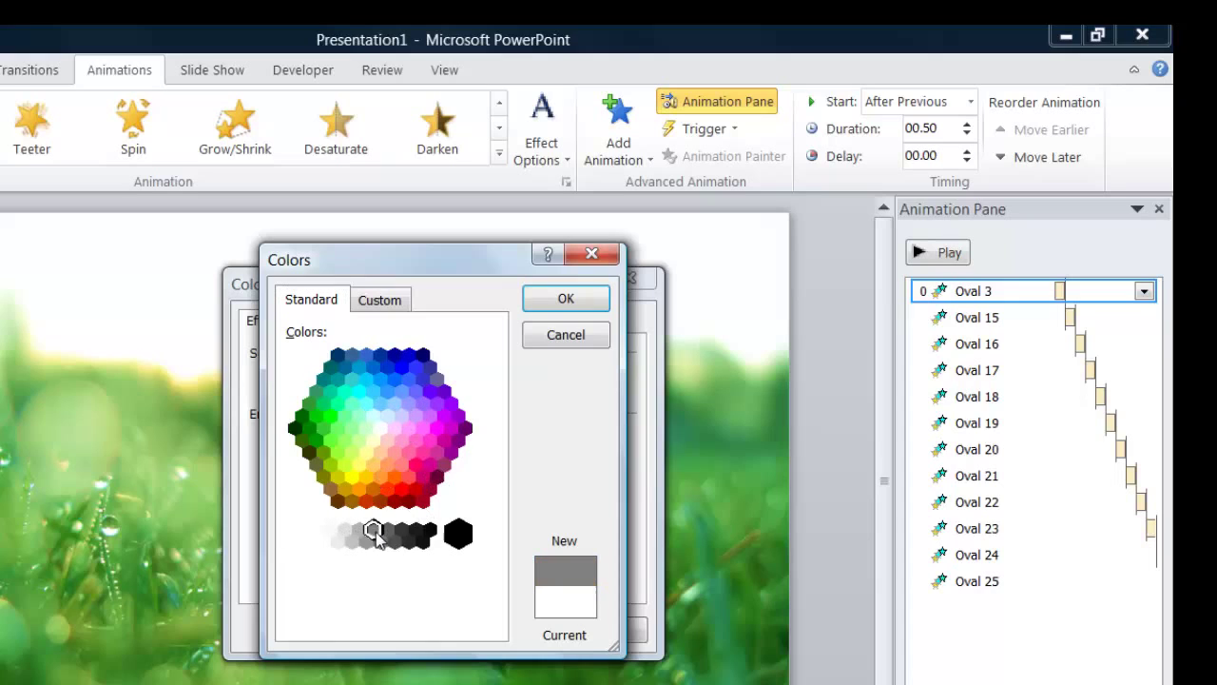
{"action": "left_click", "coordinate": [366, 540]}
{"action": "left_click", "coordinate": [570, 335]}
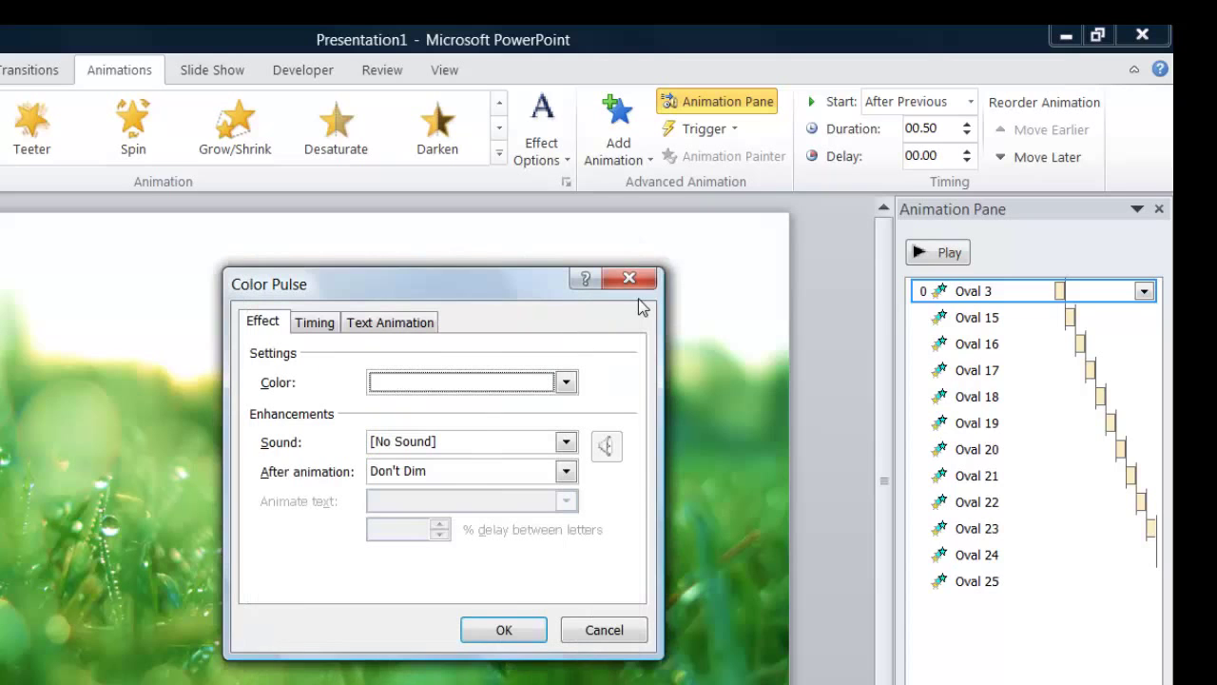
{"action": "left_click", "coordinate": [423, 323]}
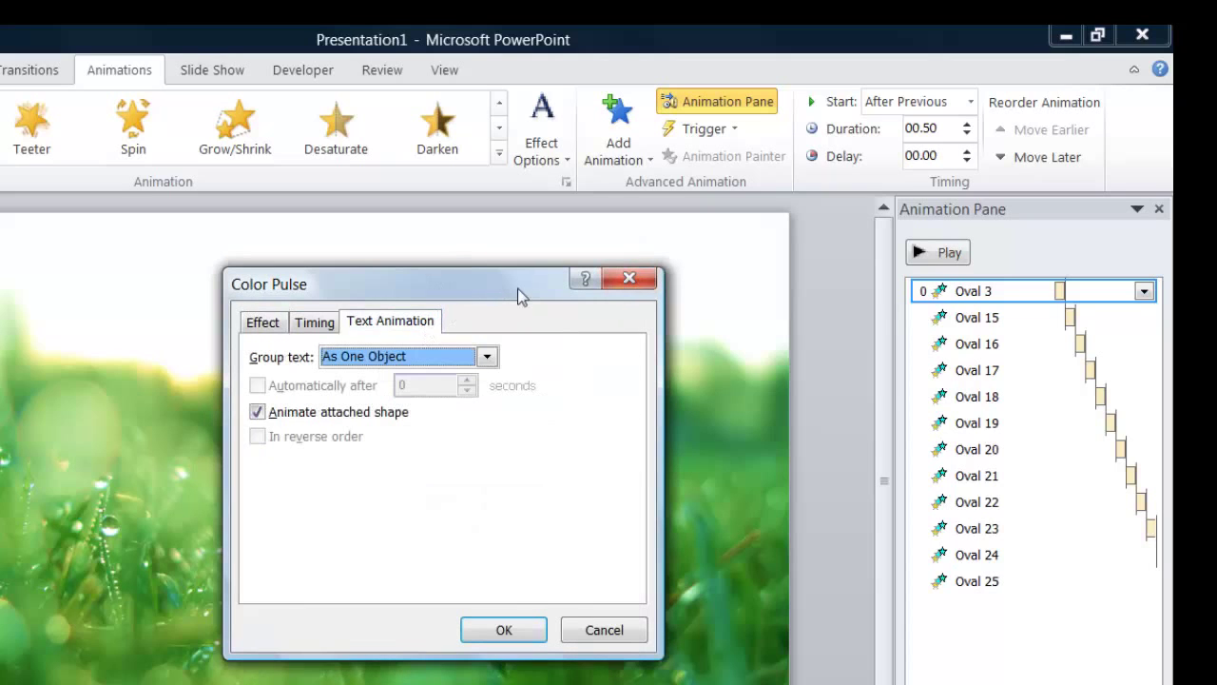
{"action": "left_click", "coordinate": [629, 279]}
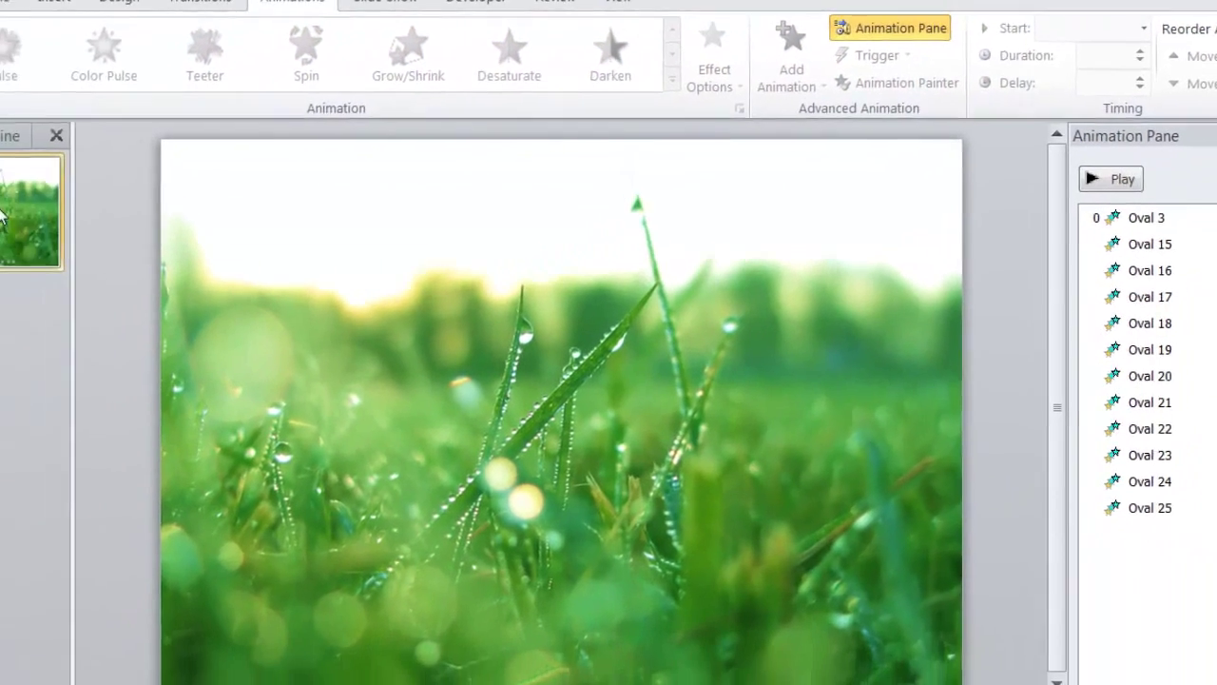
Insert a new blank second slide, then return to slide 1
{"action": "right_click", "coordinate": [149, 142]}
{"action": "left_click", "coordinate": [266, 267]}
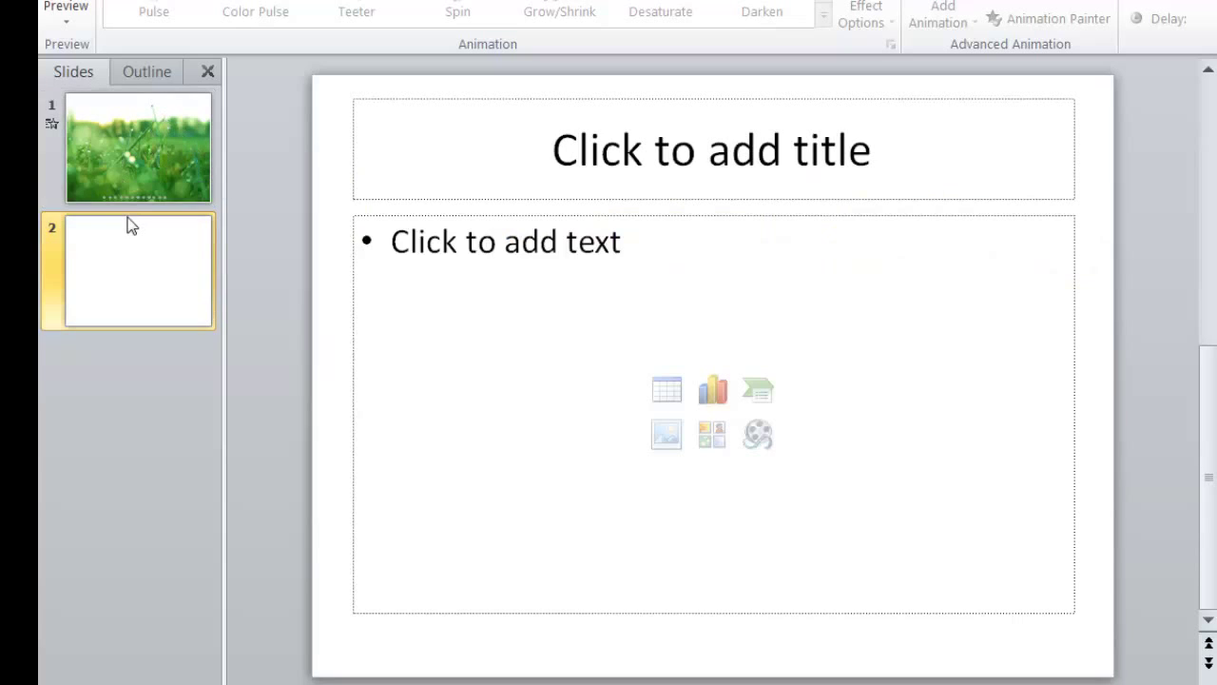
{"action": "left_click", "coordinate": [143, 169]}
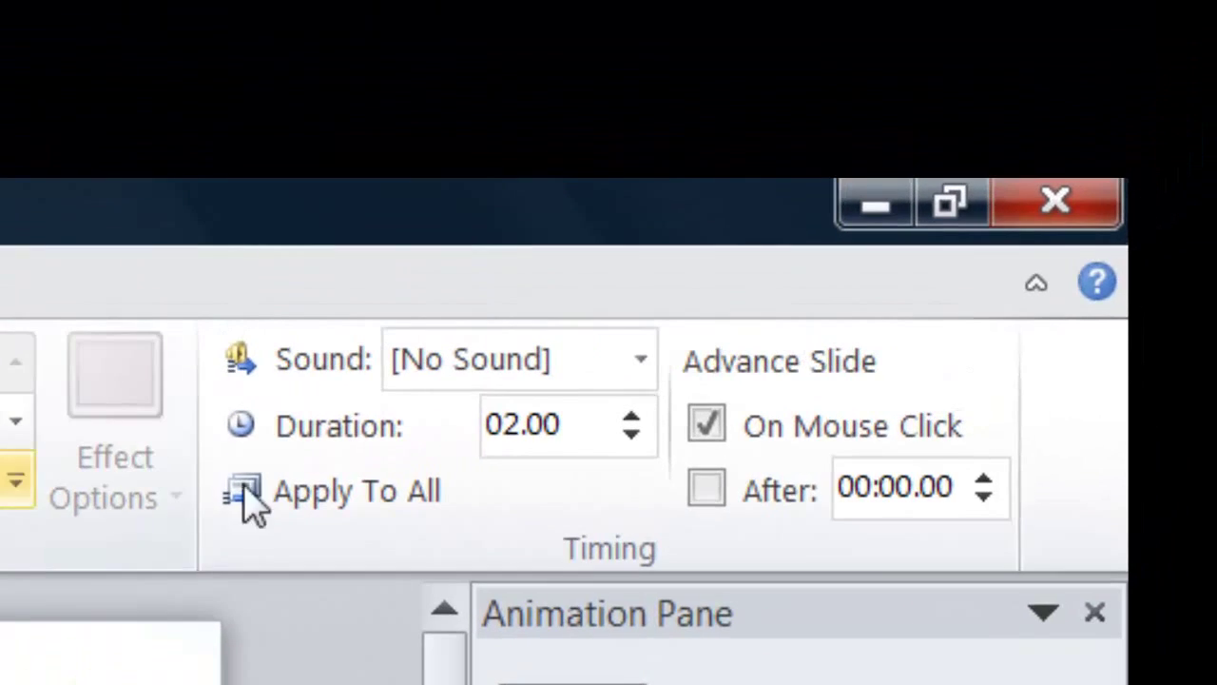
Set slide 1 to advance after 00:00.50 instead of On Mouse Click
{"action": "left_click", "coordinate": [739, 489]}
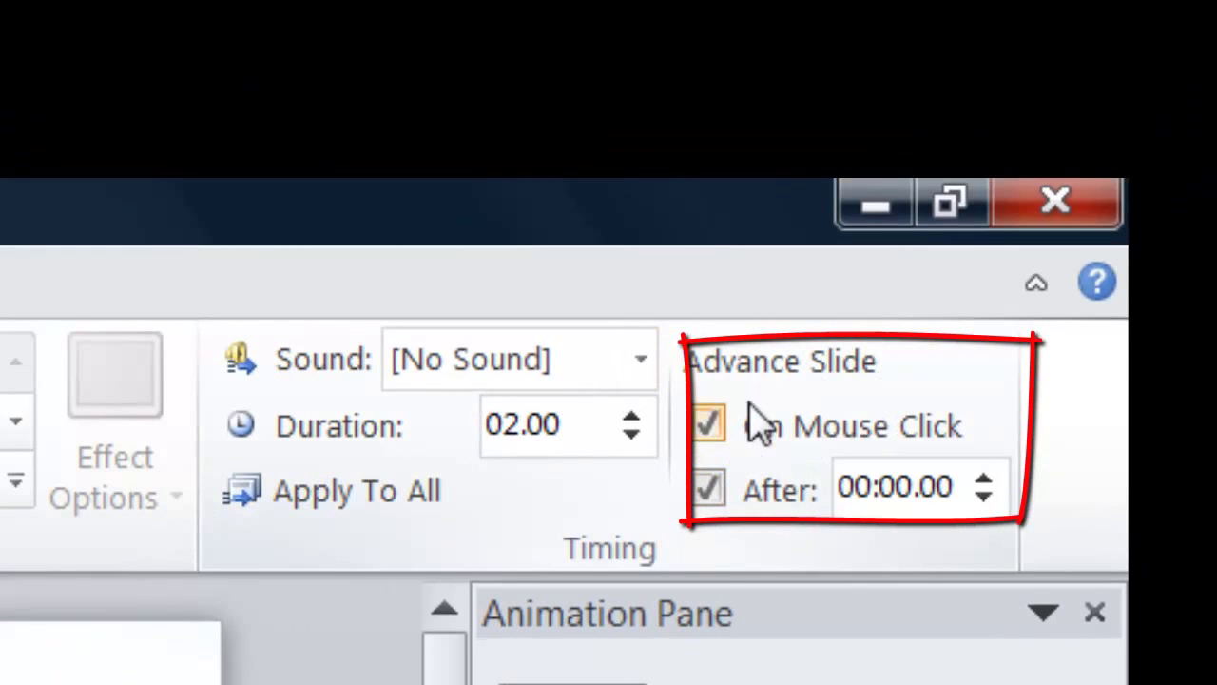
{"action": "left_click", "coordinate": [761, 423]}
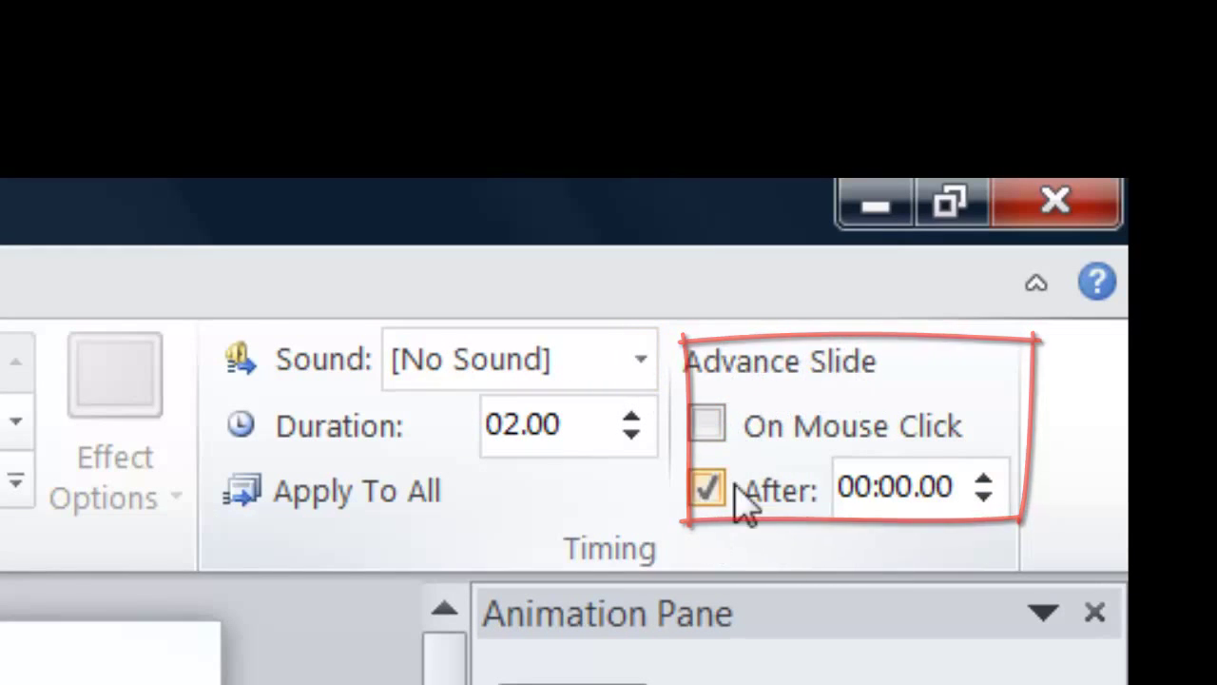
{"action": "left_click", "coordinate": [983, 479]}
{"action": "left_click", "coordinate": [983, 497]}
{"action": "double_click", "coordinate": [923, 489]}
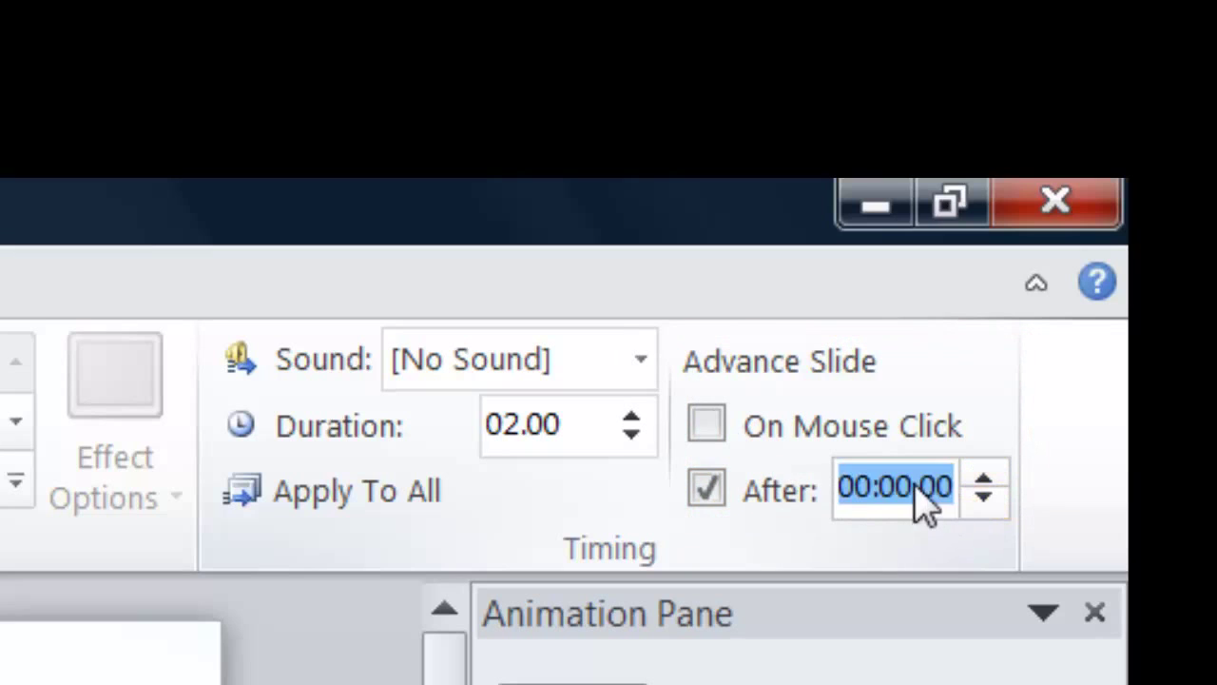
{"action": "type", "text": "0"}
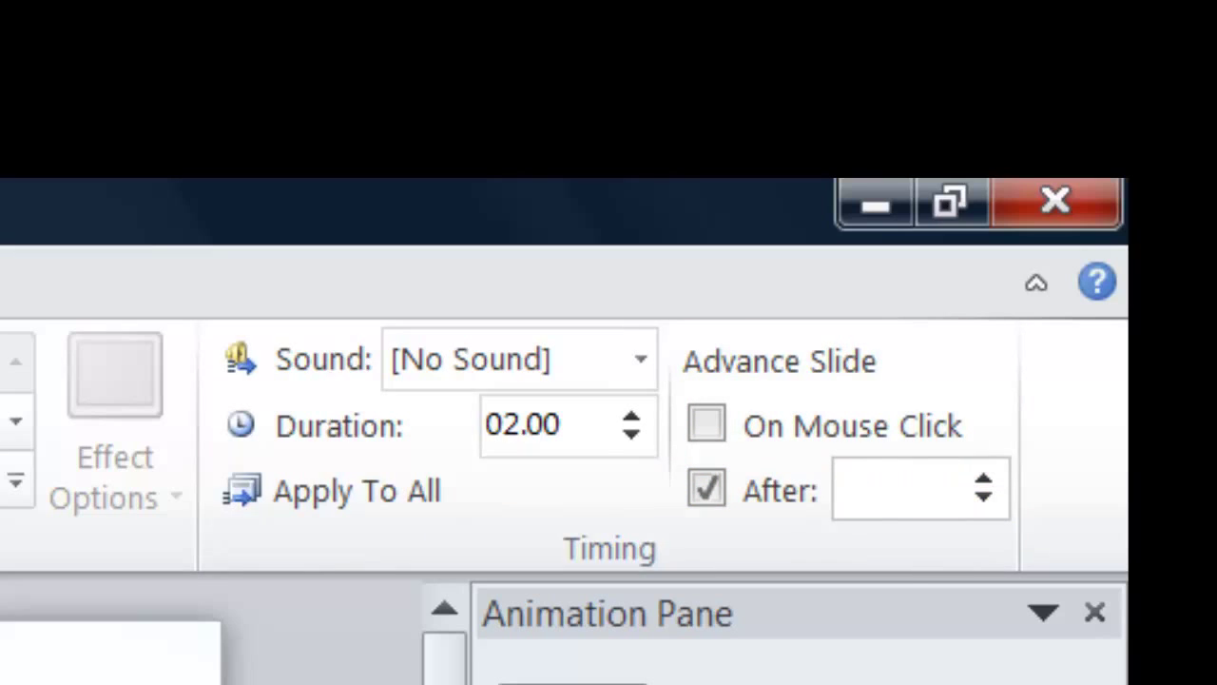
{"action": "key", "text": "BackSpace"}
{"action": "type", "text": "0.50"}
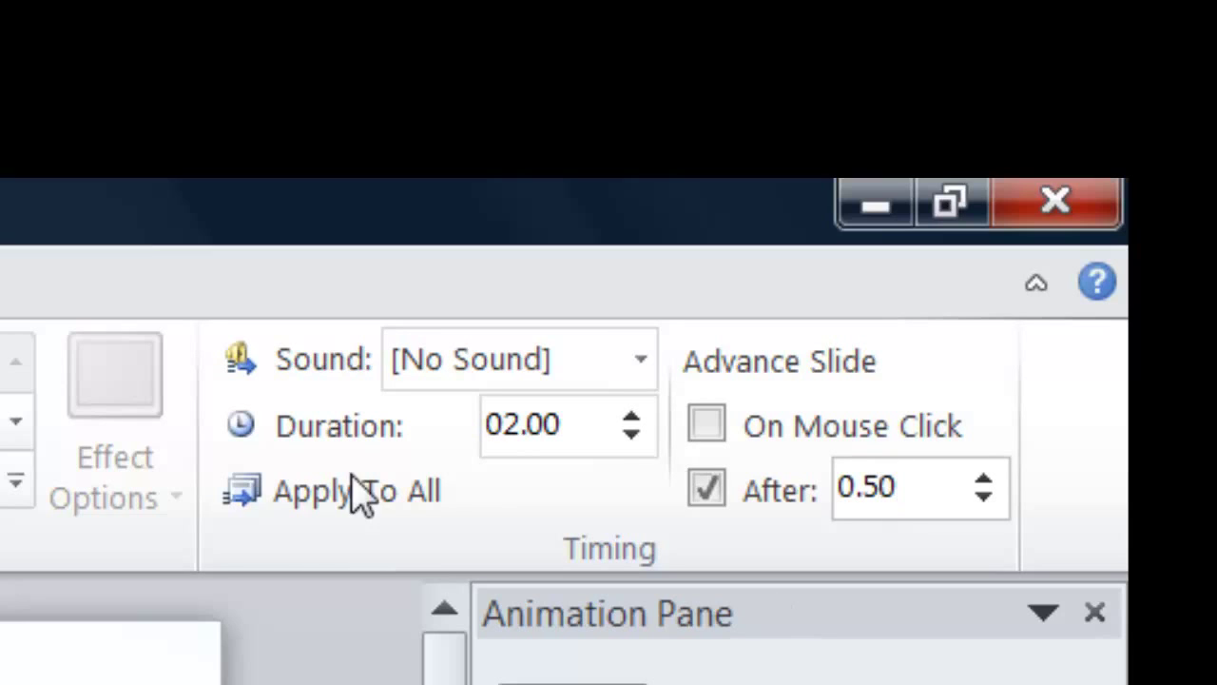
{"action": "key", "text": "Return"}
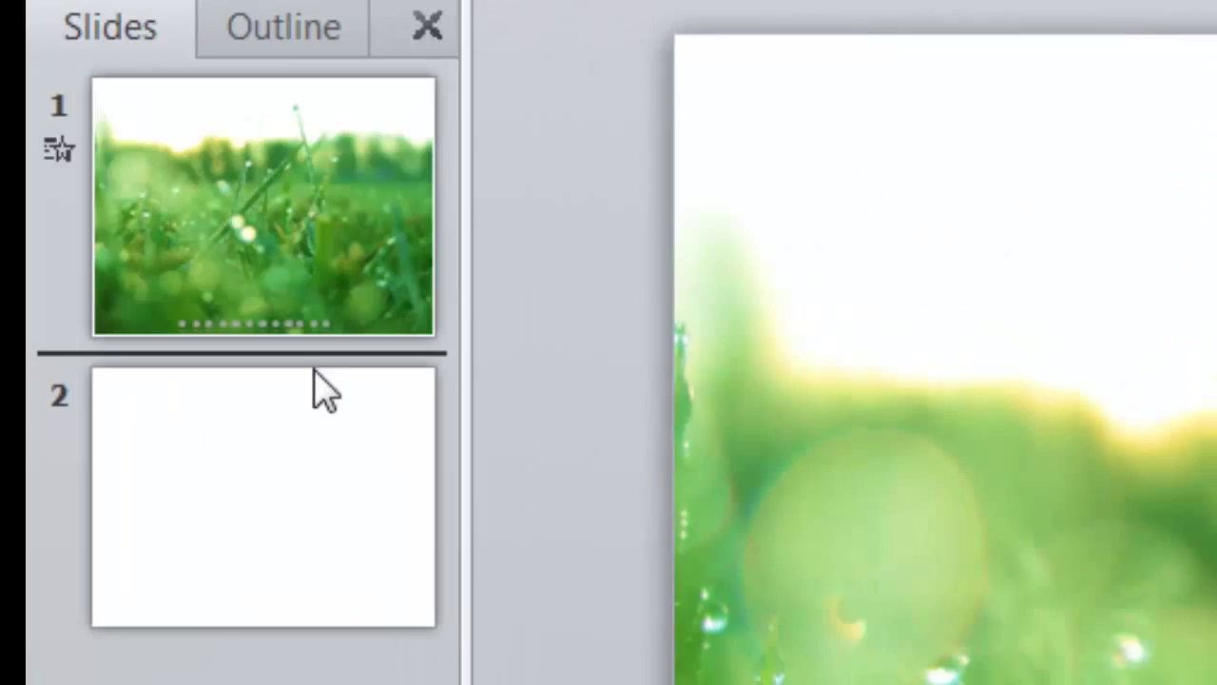
Delete the title and empty content placeholders from slide 2
{"action": "left_click", "coordinate": [317, 389]}
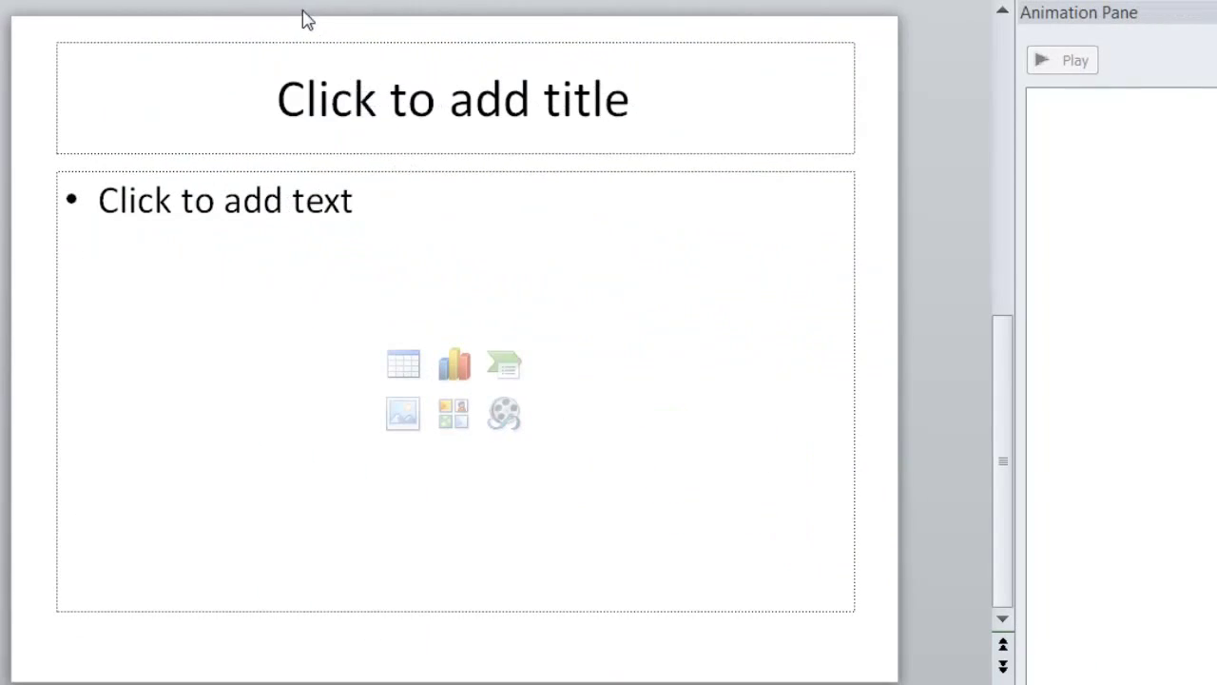
{"action": "left_click", "coordinate": [315, 53]}
{"action": "key", "text": "Delete"}
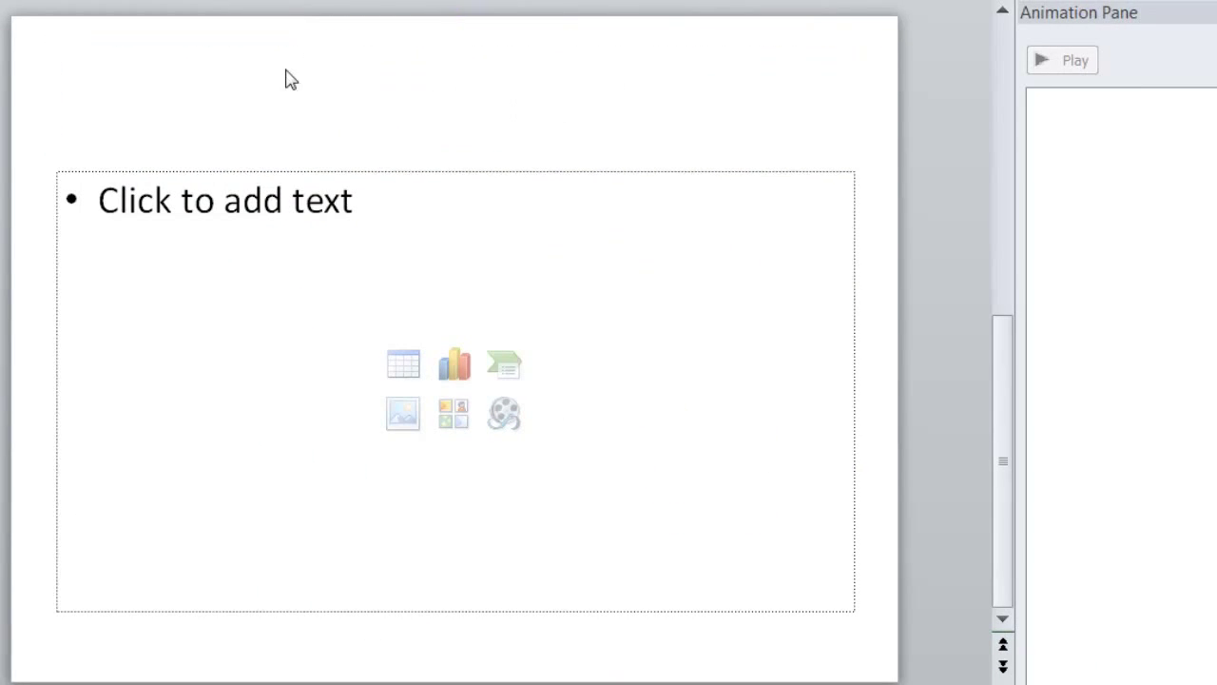
{"action": "left_click", "coordinate": [257, 187]}
{"action": "left_click", "coordinate": [261, 181]}
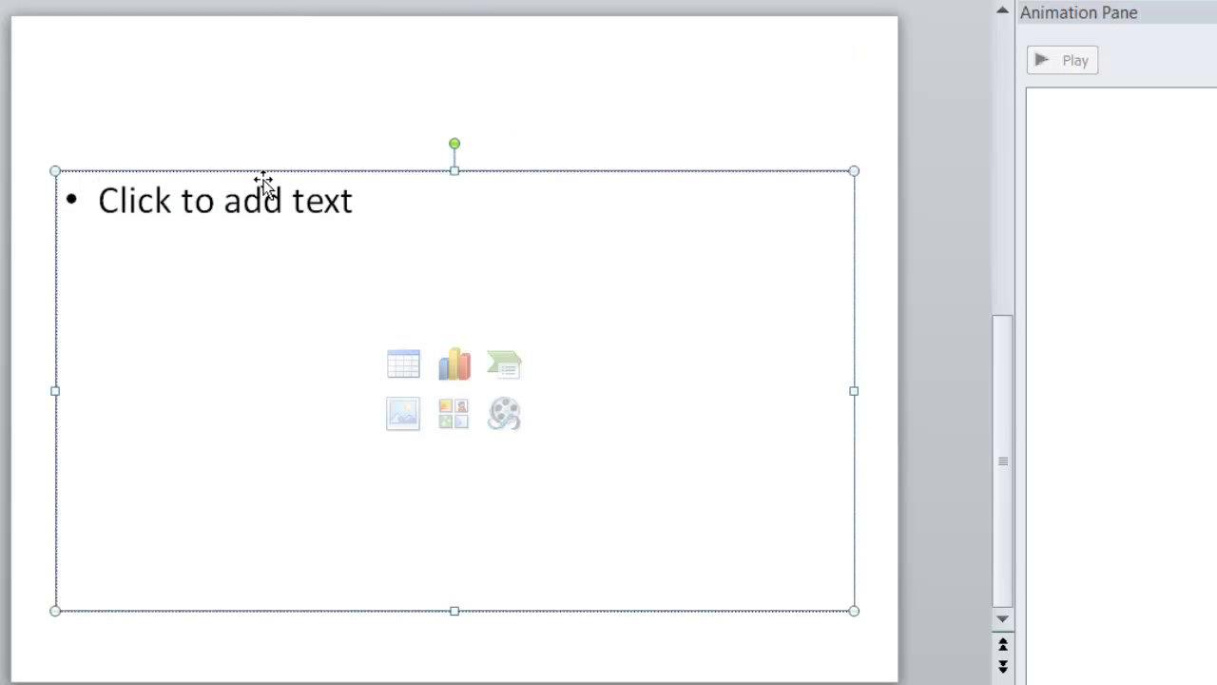
{"action": "key", "text": "Delete"}
In slide 2's Format Background settings, choose a picture fill from file
{"action": "right_click", "coordinate": [294, 97]}
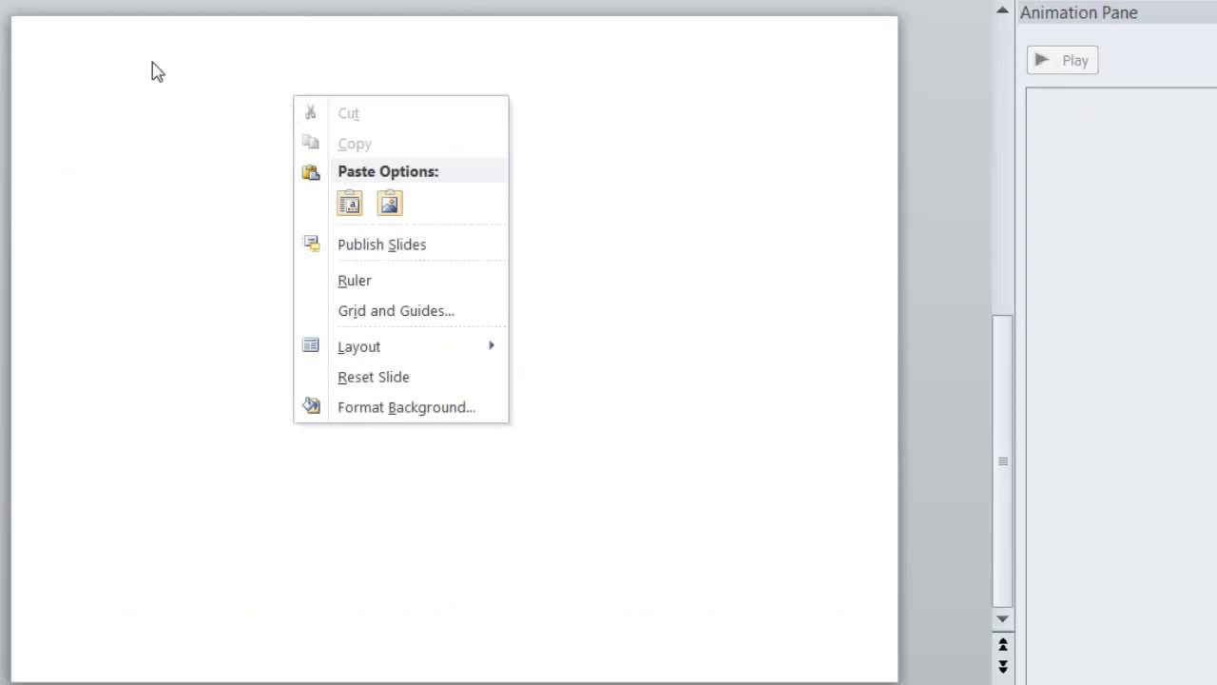
{"action": "left_click", "coordinate": [95, 49]}
{"action": "left_click_drag", "start_coordinate": [57, 57], "coordinate": [319, 118]}
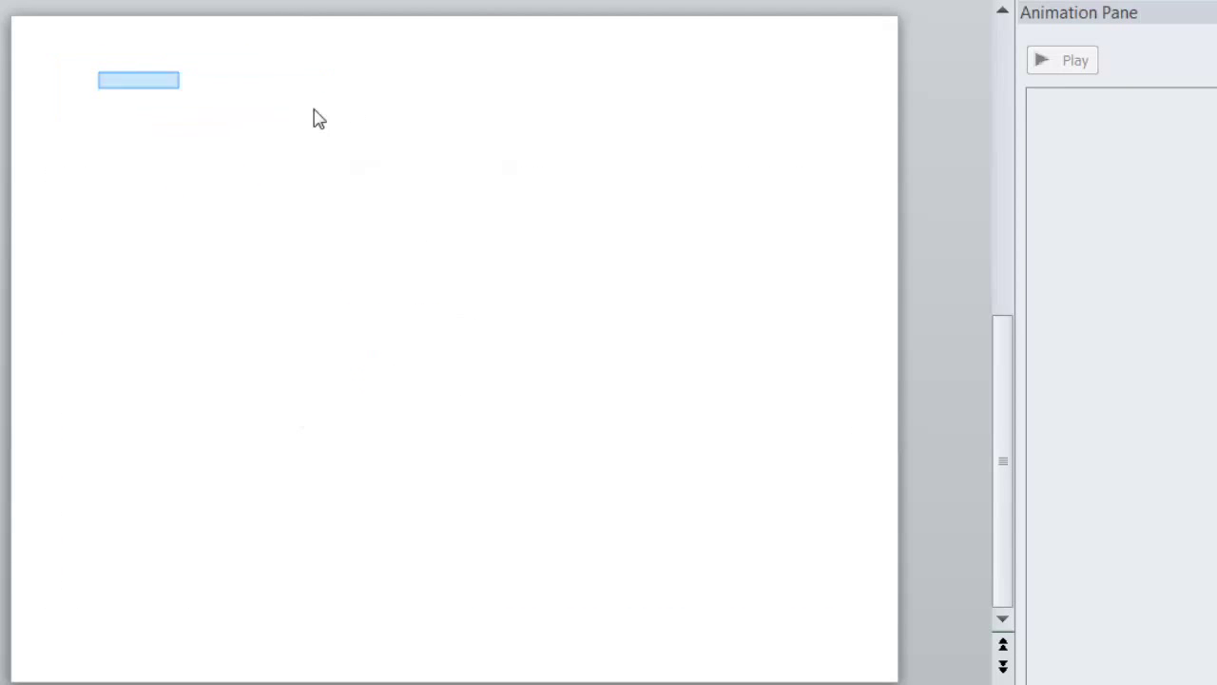
{"action": "left_click_drag", "start_coordinate": [139, 74], "coordinate": [60, 49]}
{"action": "right_click", "coordinate": [108, 17]}
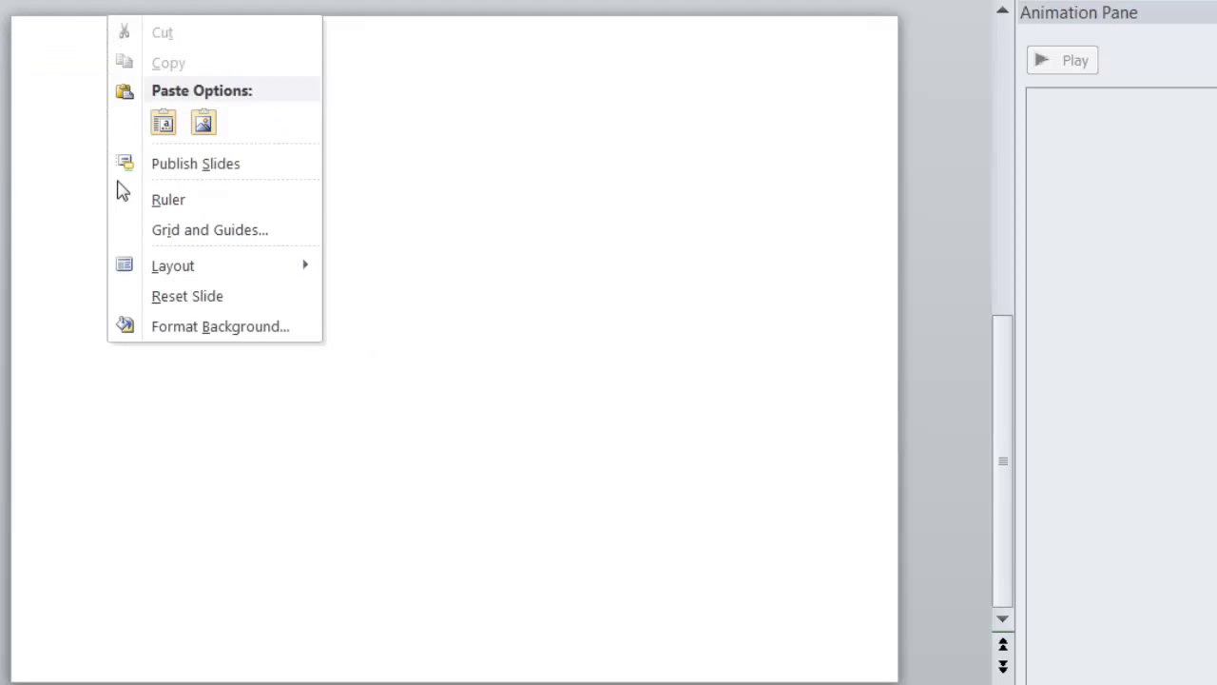
{"action": "left_click", "coordinate": [176, 328]}
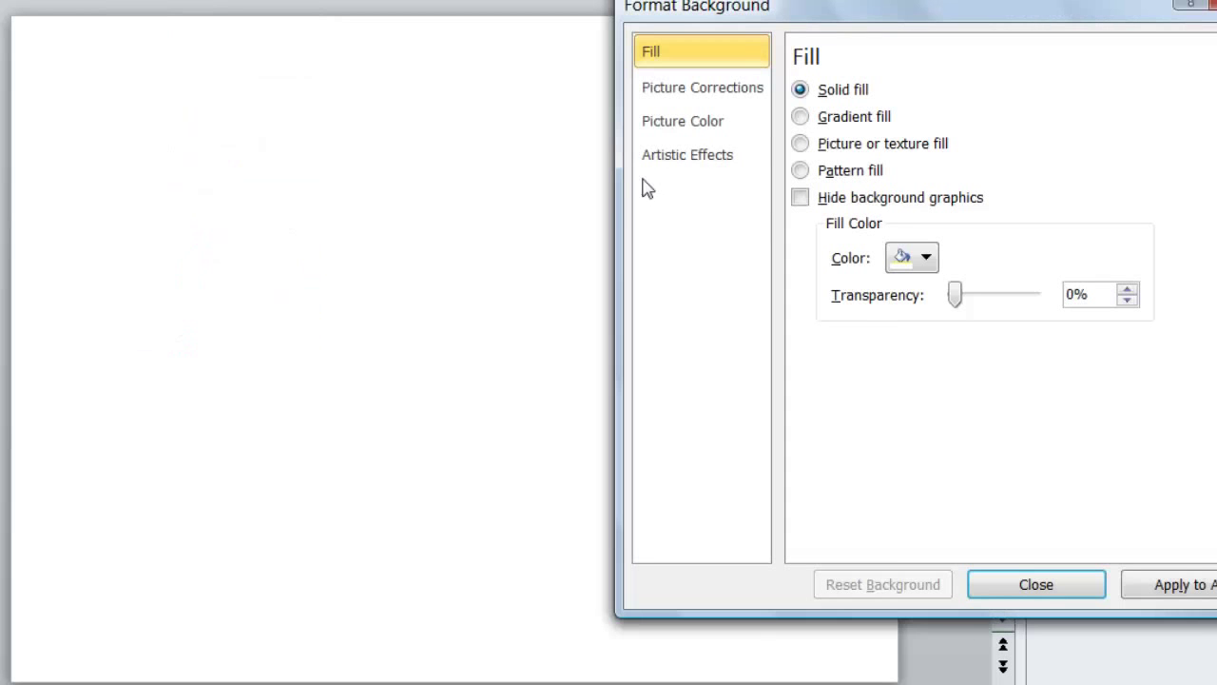
{"action": "left_click", "coordinate": [742, 155]}
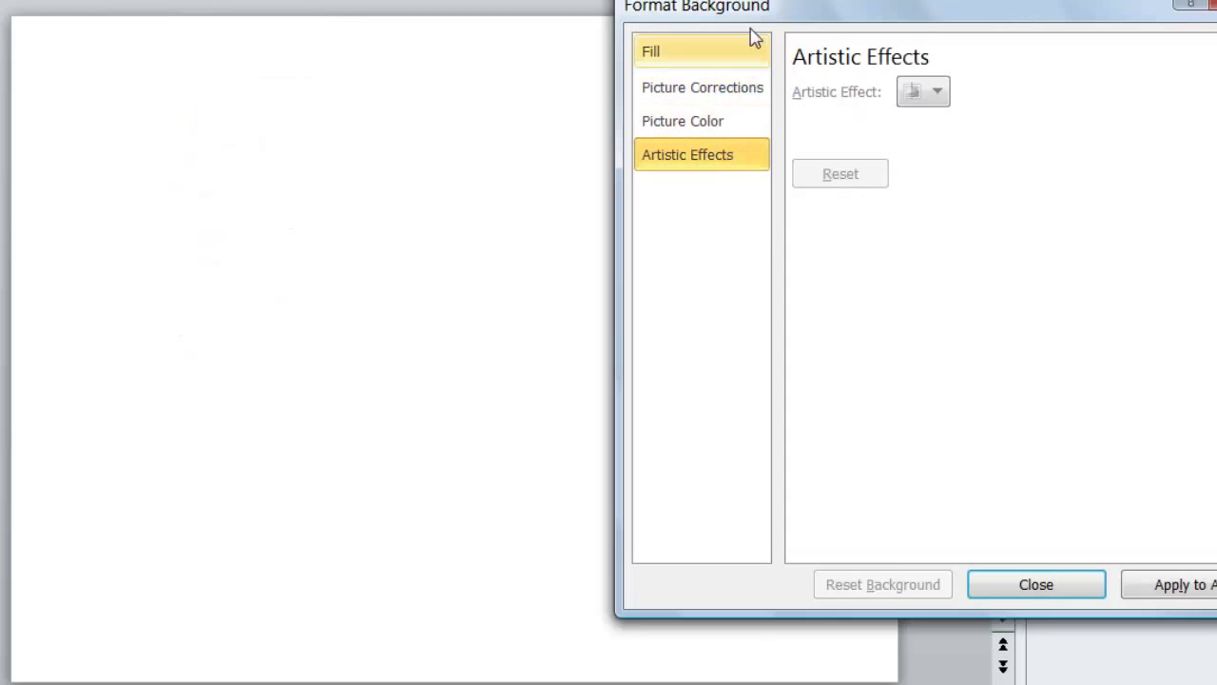
{"action": "left_click", "coordinate": [754, 40]}
{"action": "left_click", "coordinate": [871, 169]}
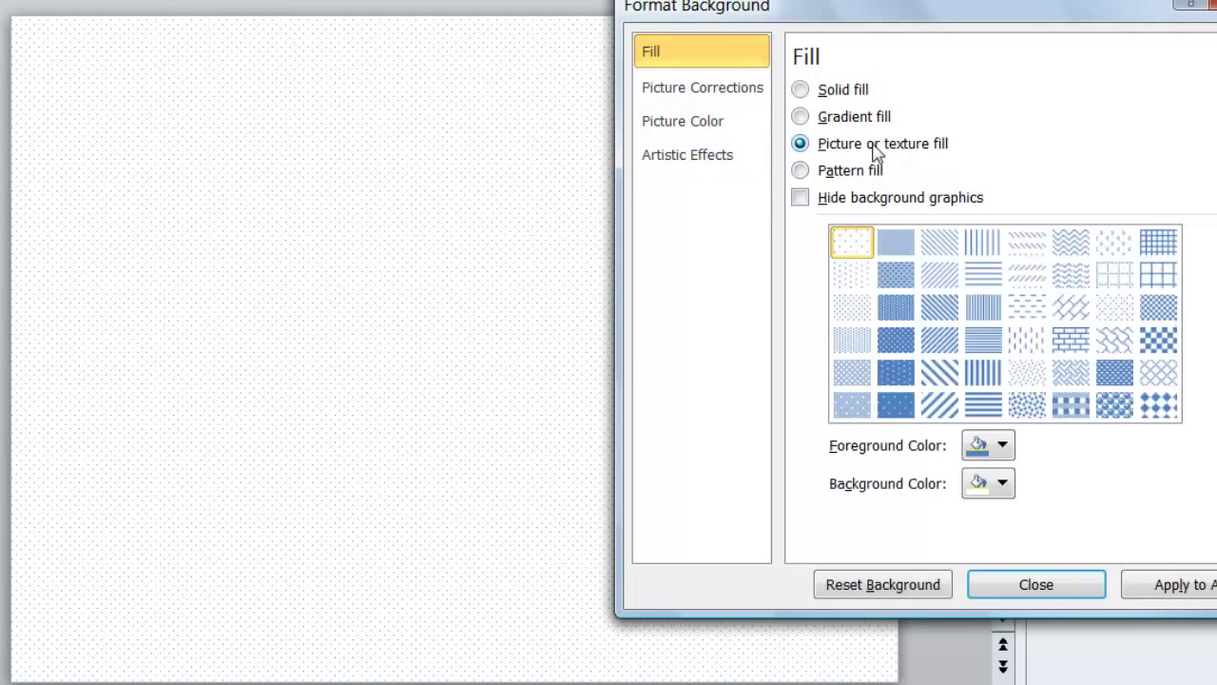
{"action": "left_click", "coordinate": [861, 291]}
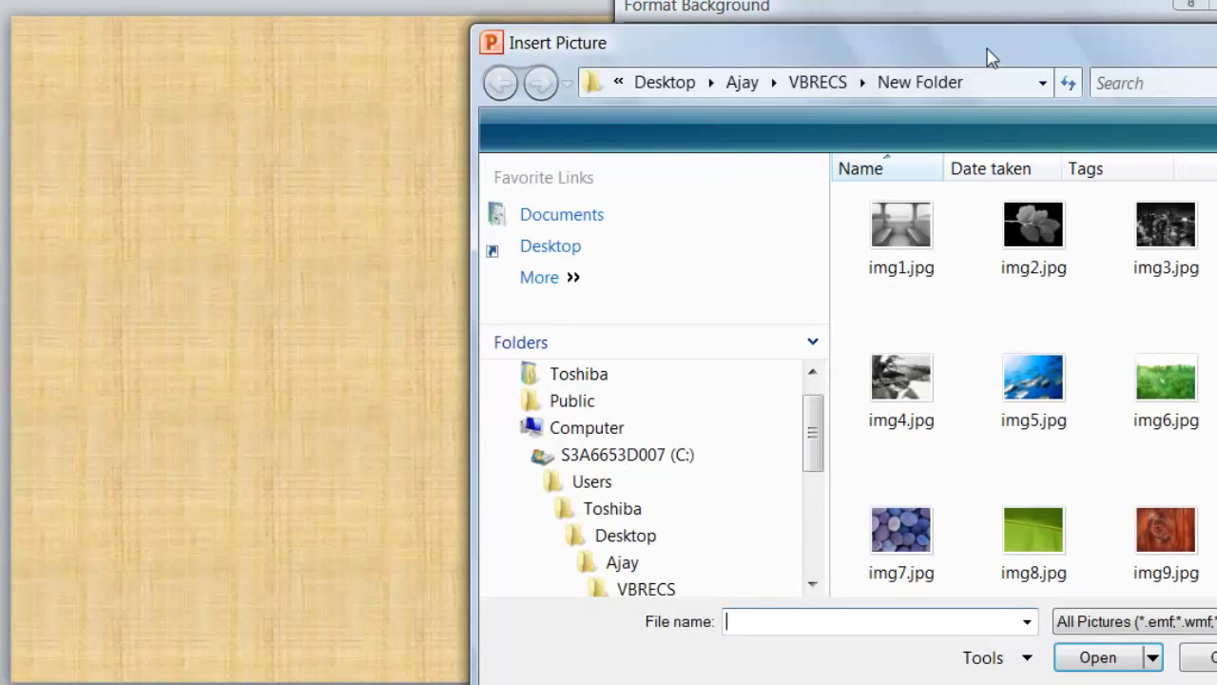
Insert the wood picture img9.jpg as slide 2's background and close the settings
{"action": "left_click_drag", "start_coordinate": [989, 57], "coordinate": [739, 30]}
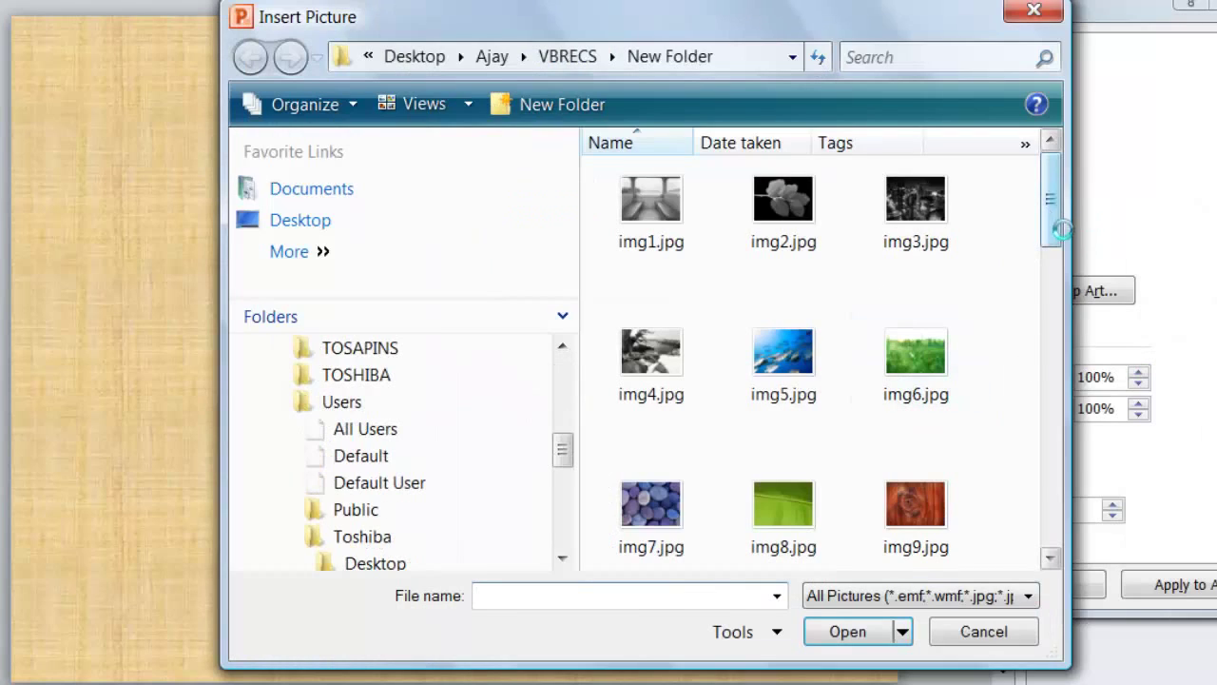
{"action": "left_click_drag", "start_coordinate": [1055, 229], "coordinate": [843, 271]}
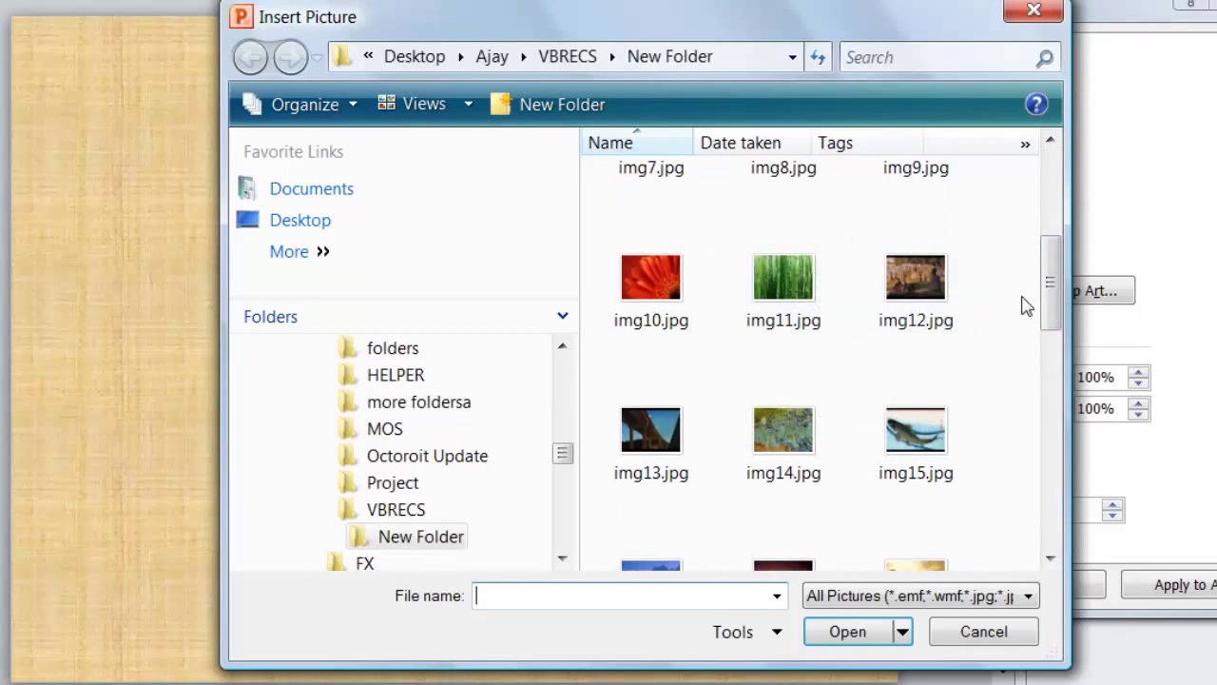
{"action": "scroll", "coordinate": [1054, 272], "scroll_direction": "up", "scroll_amount": 1}
{"action": "left_click", "coordinate": [983, 631]}
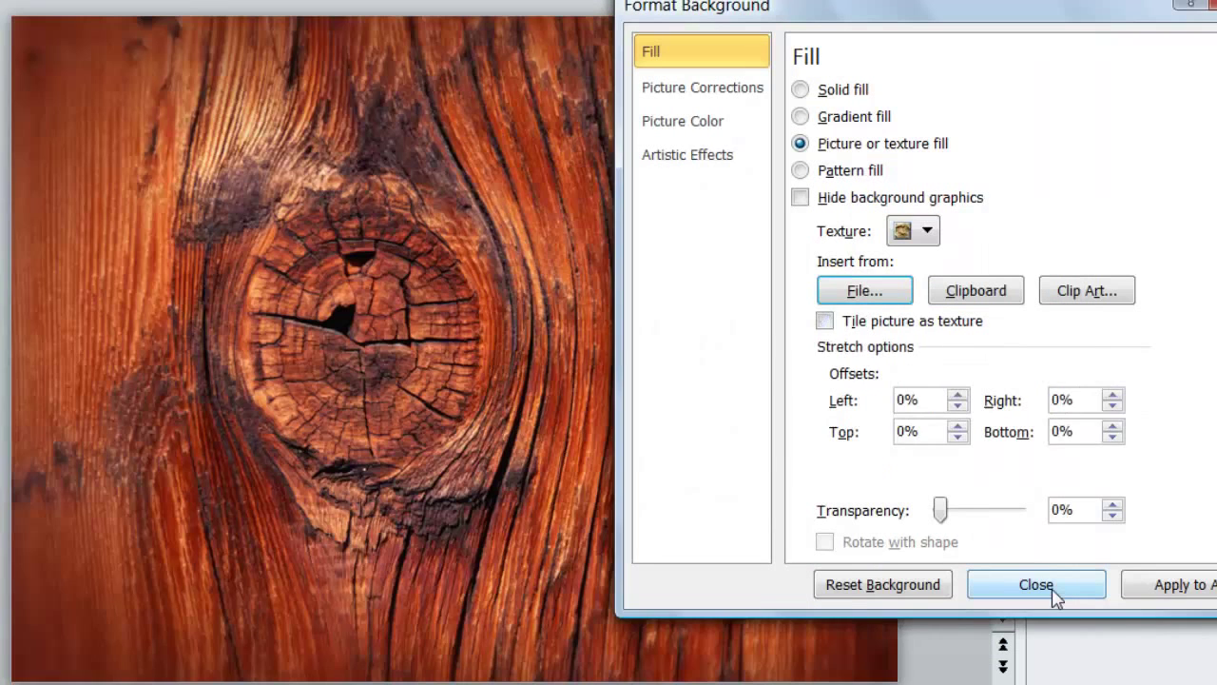
{"action": "left_click", "coordinate": [1036, 585]}
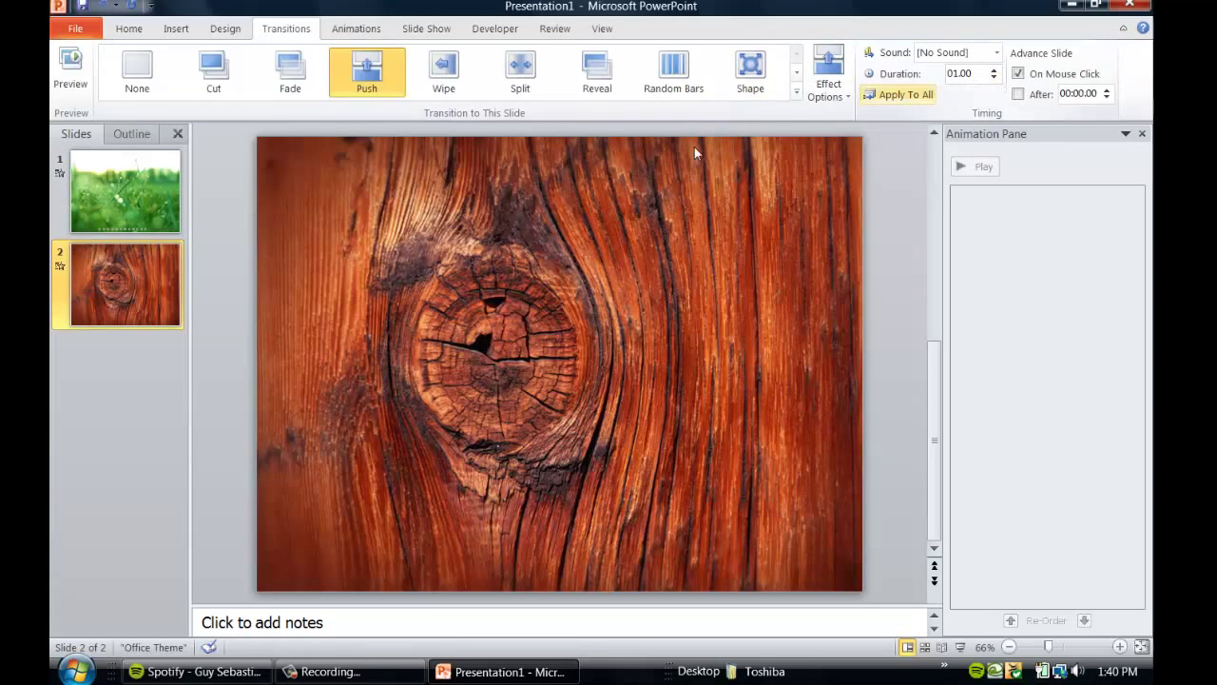
Make the second slide advance automatically after 00:01.00 instead of on mouse click
{"action": "left_click", "coordinate": [1044, 94]}
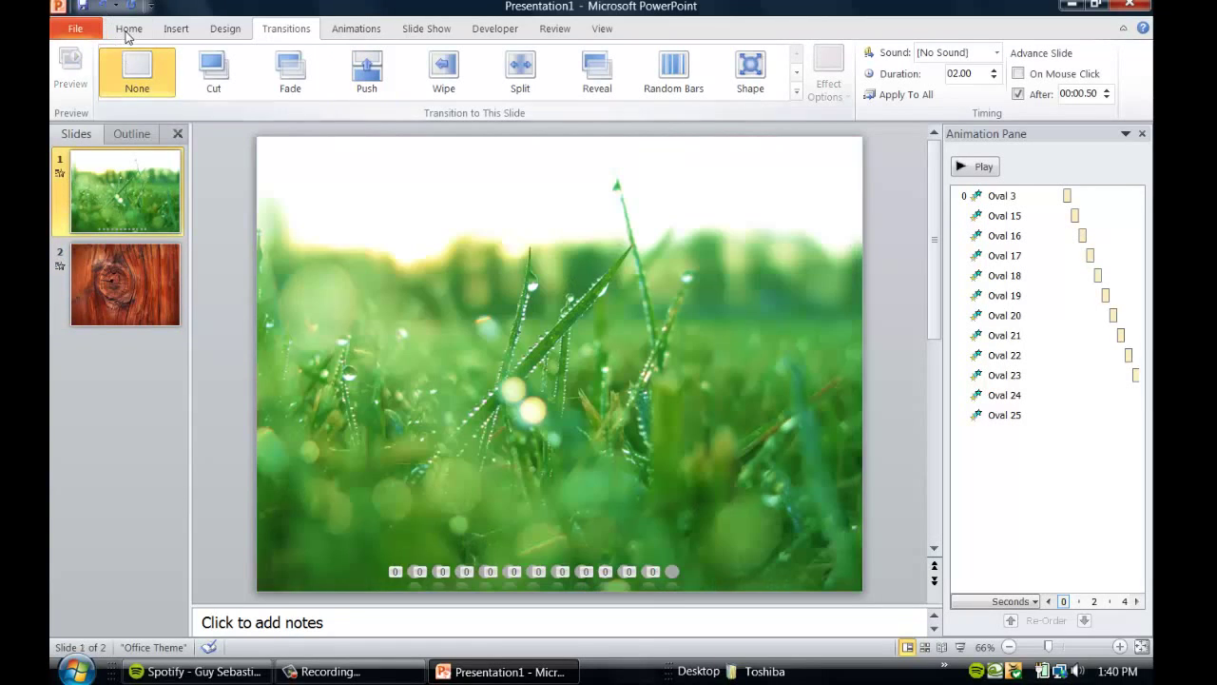
On the grass slide, draw a rectangle covering the whole slide
{"action": "left_click", "coordinate": [127, 28]}
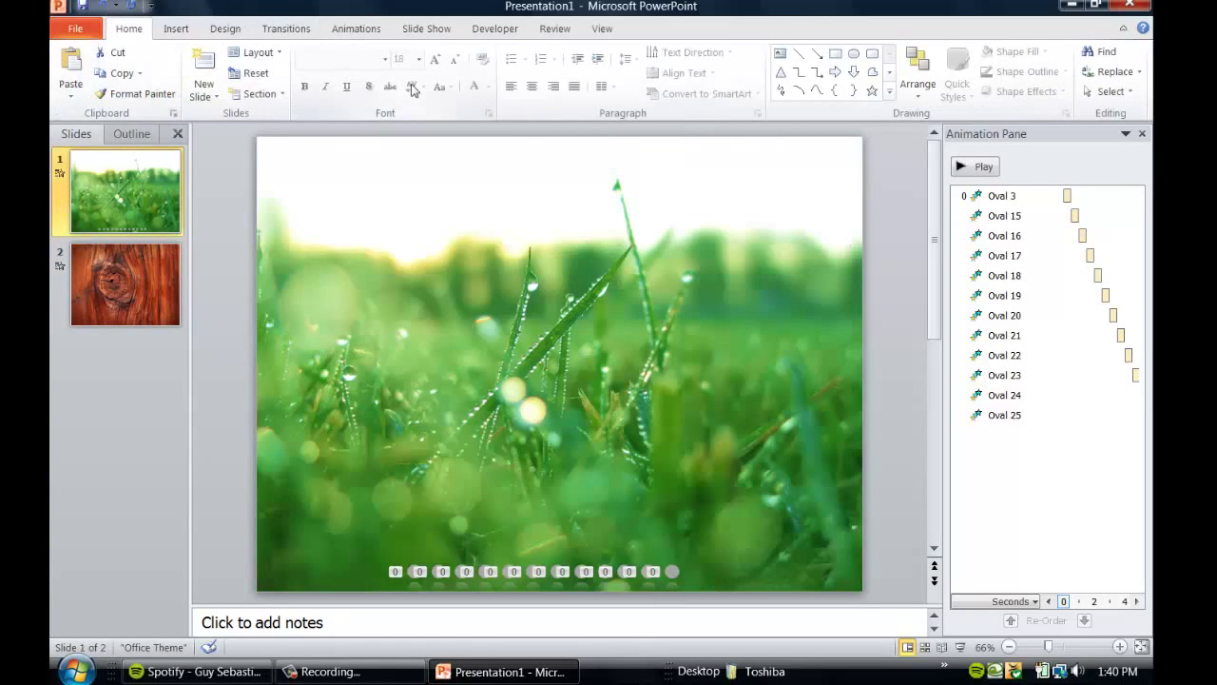
{"action": "left_click", "coordinate": [834, 53]}
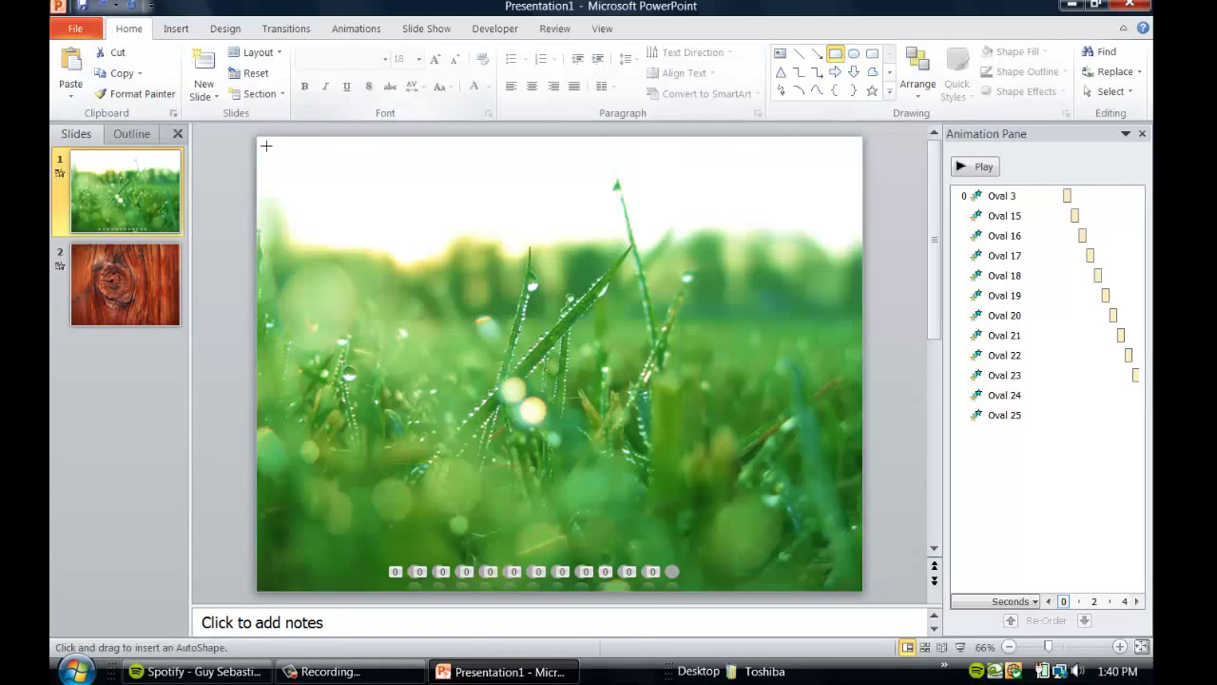
{"action": "left_click_drag", "start_coordinate": [268, 147], "coordinate": [864, 594]}
{"action": "key", "text": "Escape"}
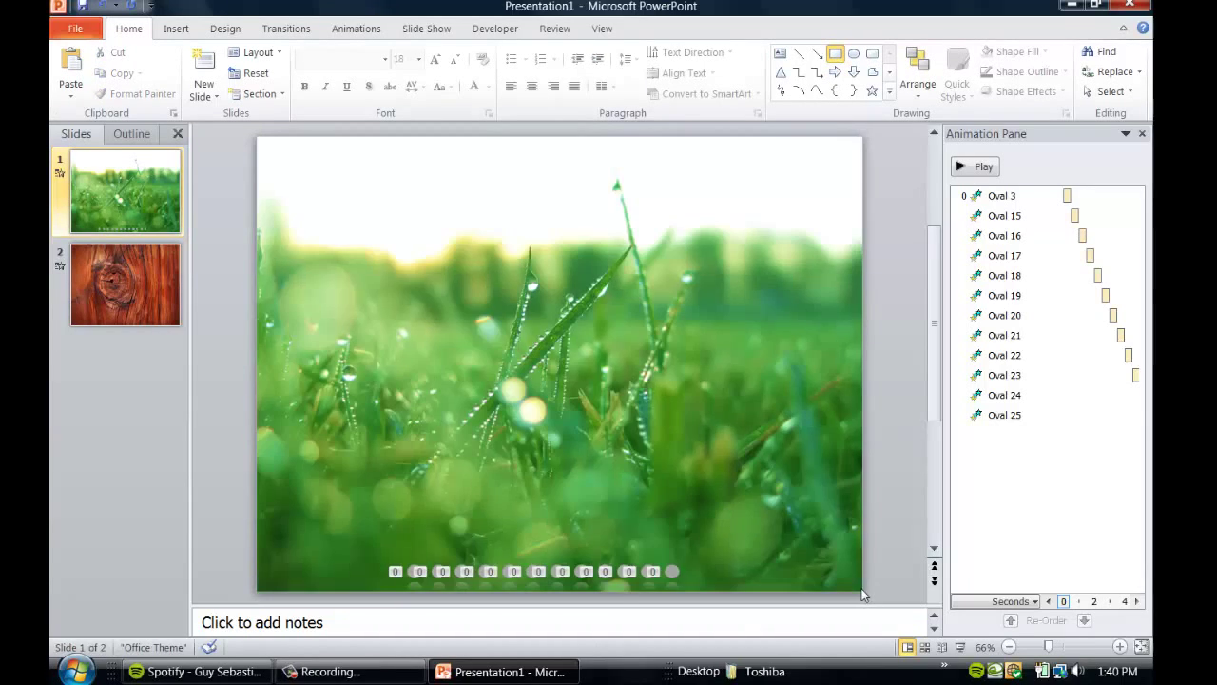
Give the rectangle slide background fill and no outline
{"action": "right_click", "coordinate": [739, 490]}
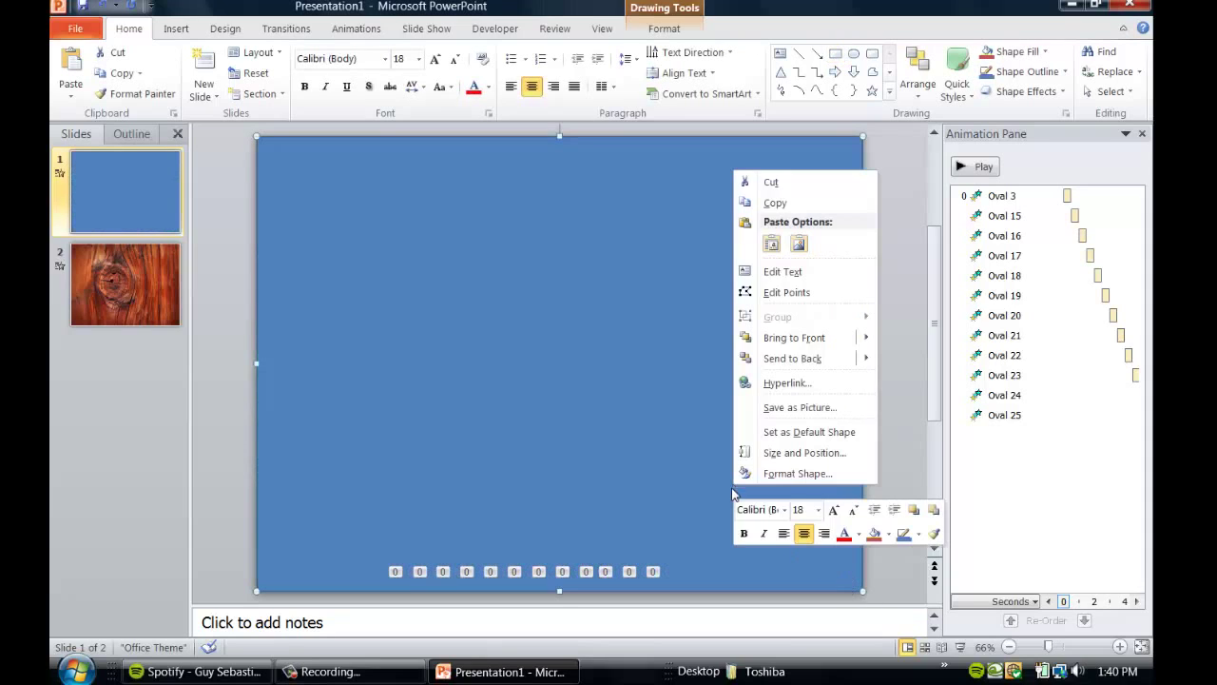
{"action": "left_click", "coordinate": [801, 485]}
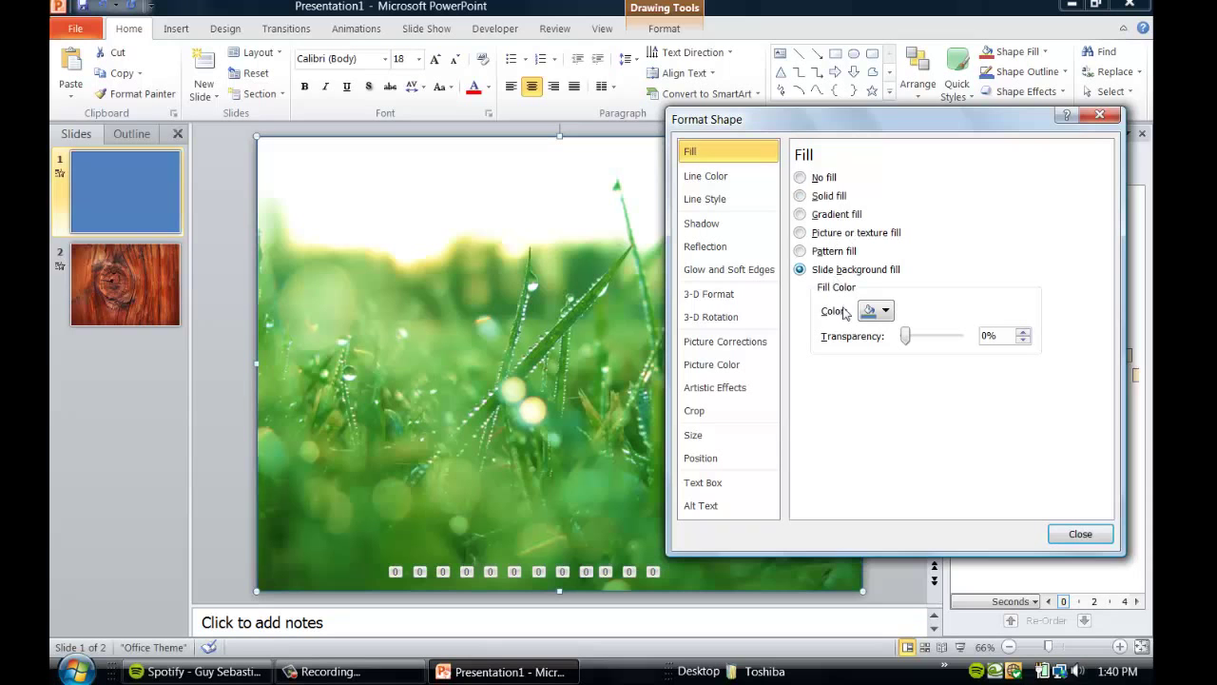
{"action": "left_click", "coordinate": [713, 178]}
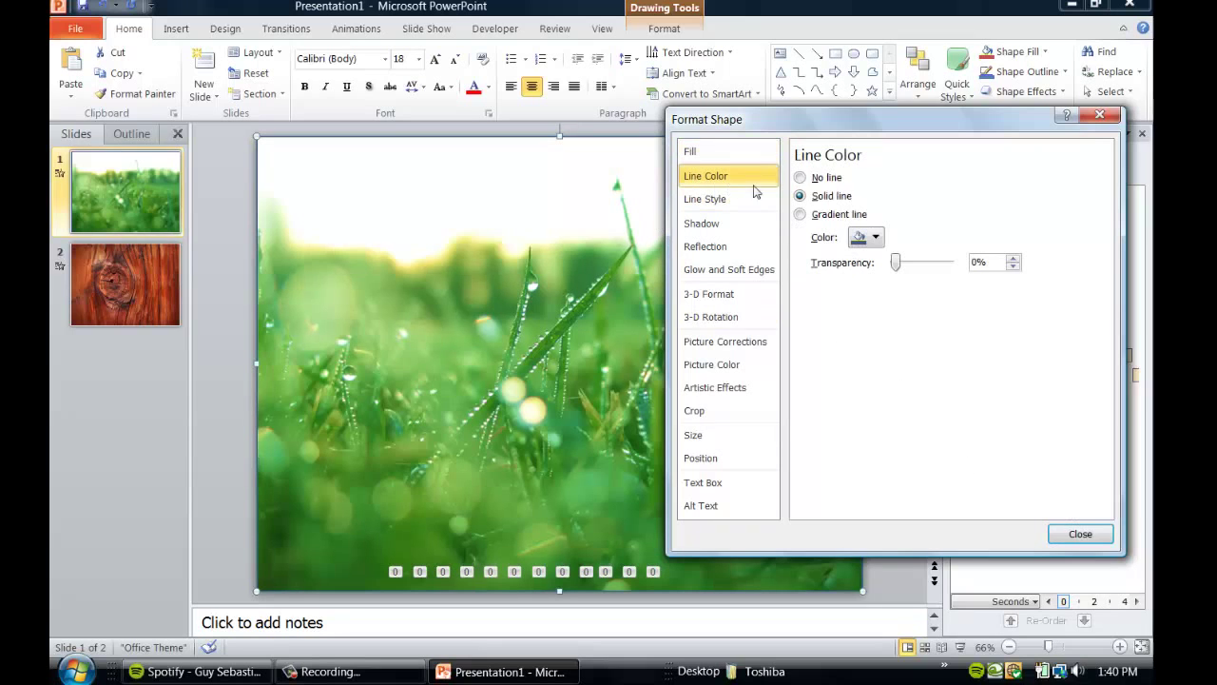
{"action": "left_click", "coordinate": [1080, 533]}
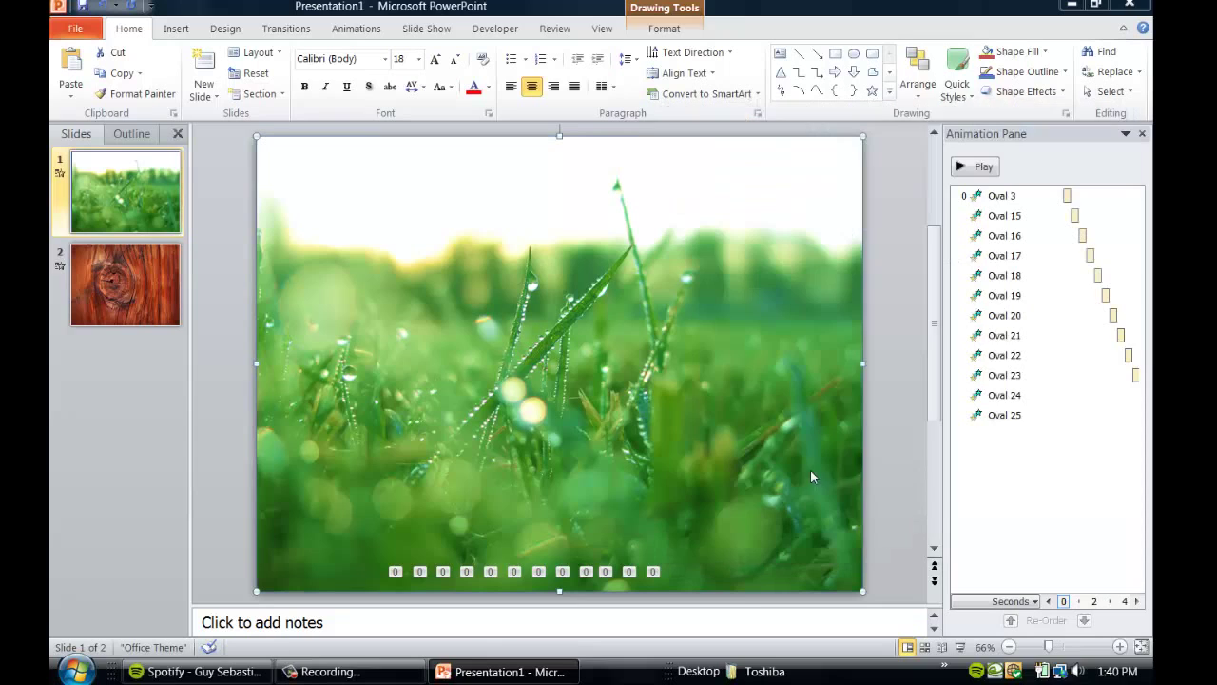
Hyperlink the full-slide rectangle to Slide 1 as a place in this document
{"action": "right_click", "coordinate": [683, 357]}
{"action": "left_click", "coordinate": [745, 249]}
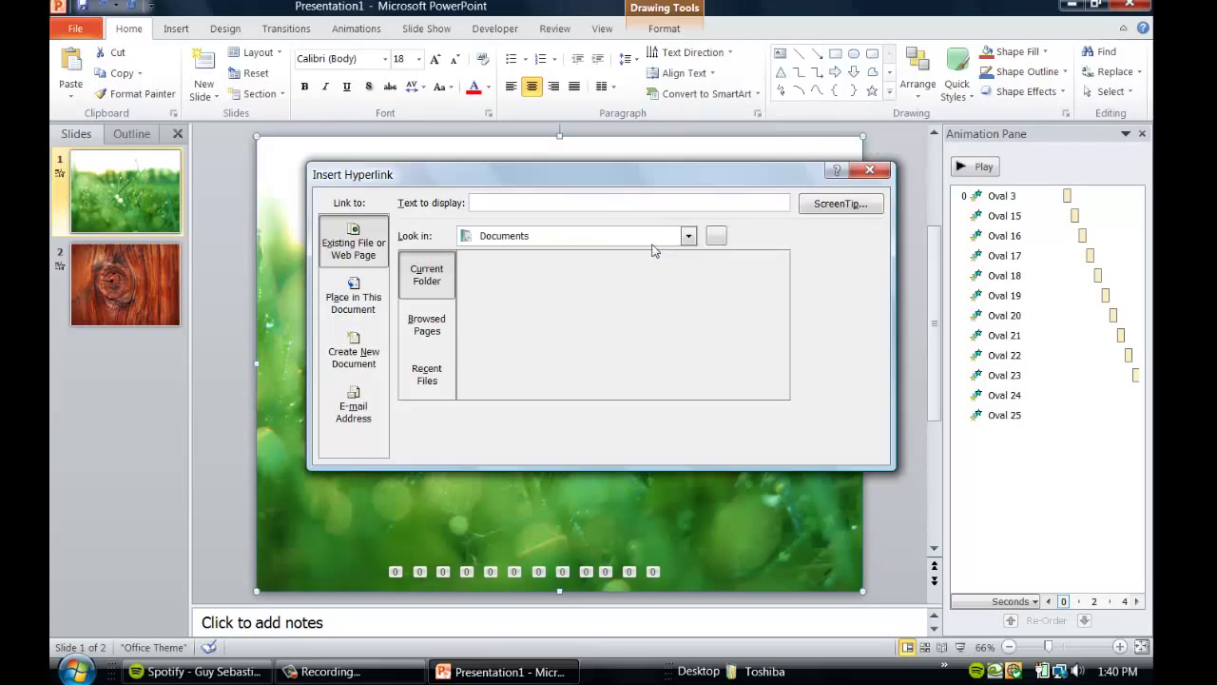
{"action": "left_click", "coordinate": [354, 352]}
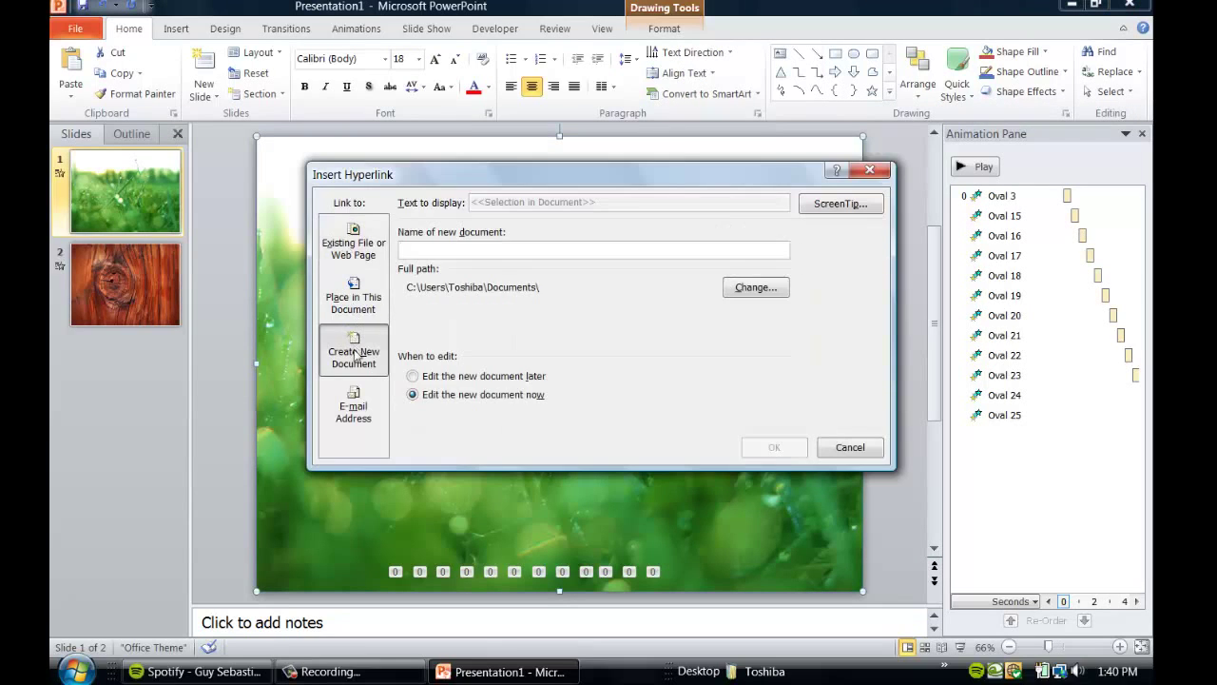
{"action": "left_click", "coordinate": [353, 286]}
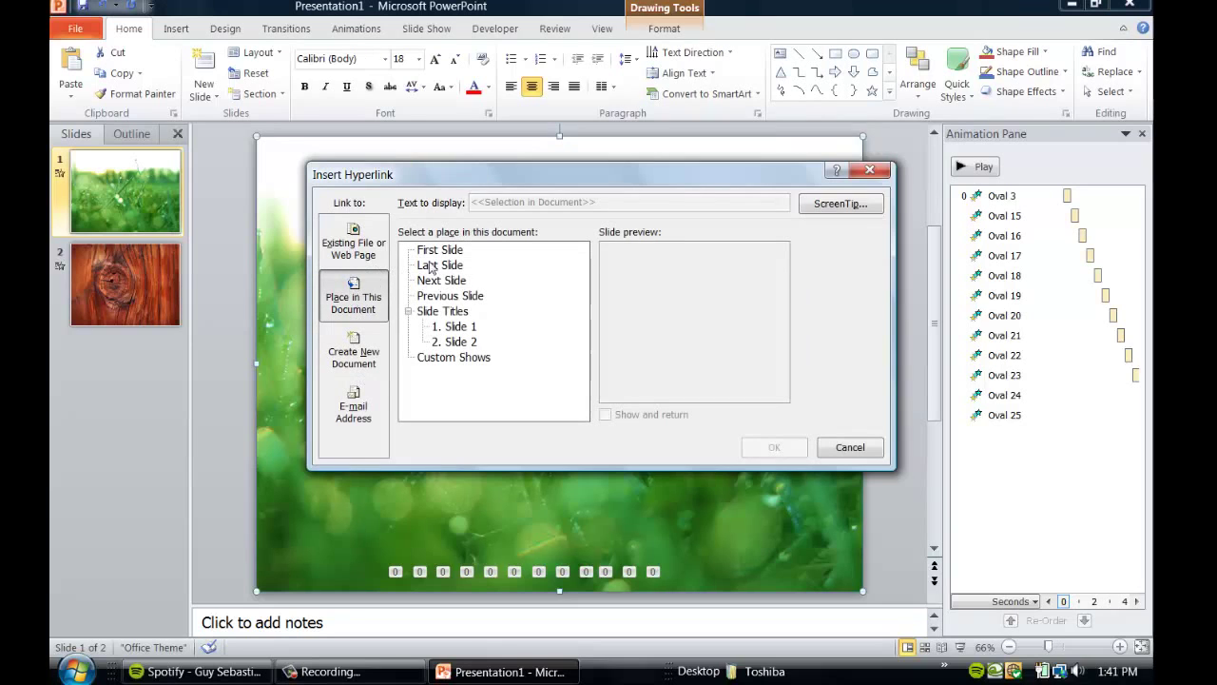
{"action": "left_click", "coordinate": [458, 327]}
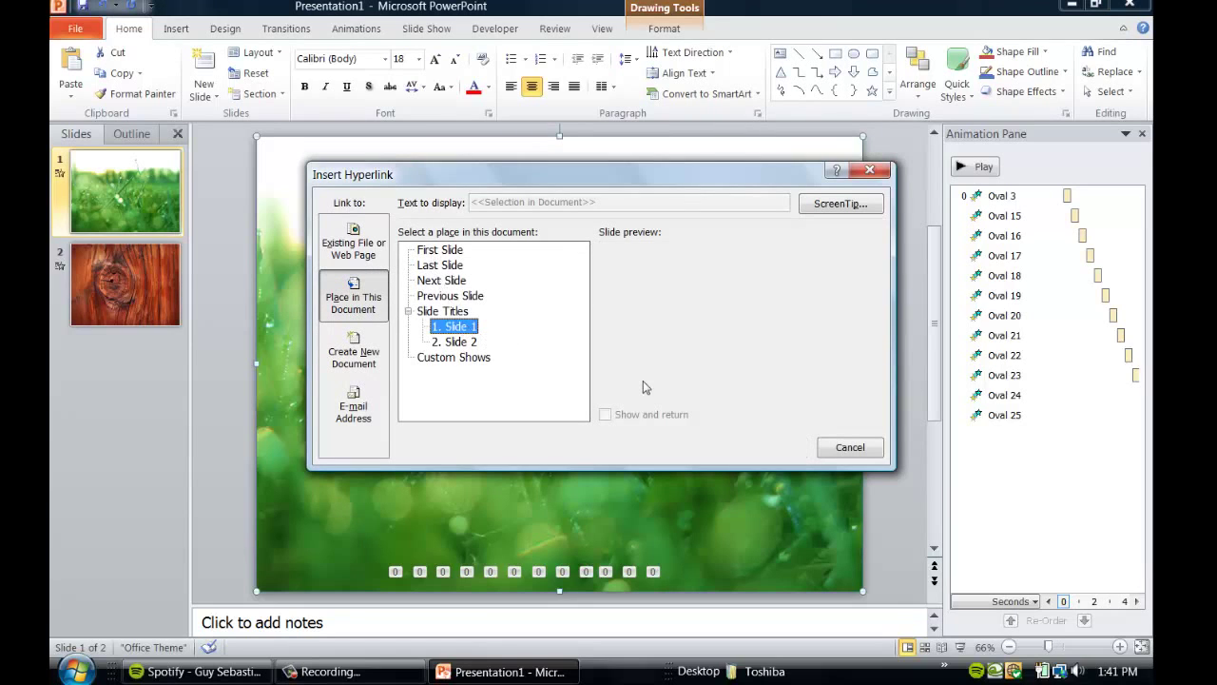
{"action": "left_click", "coordinate": [771, 450]}
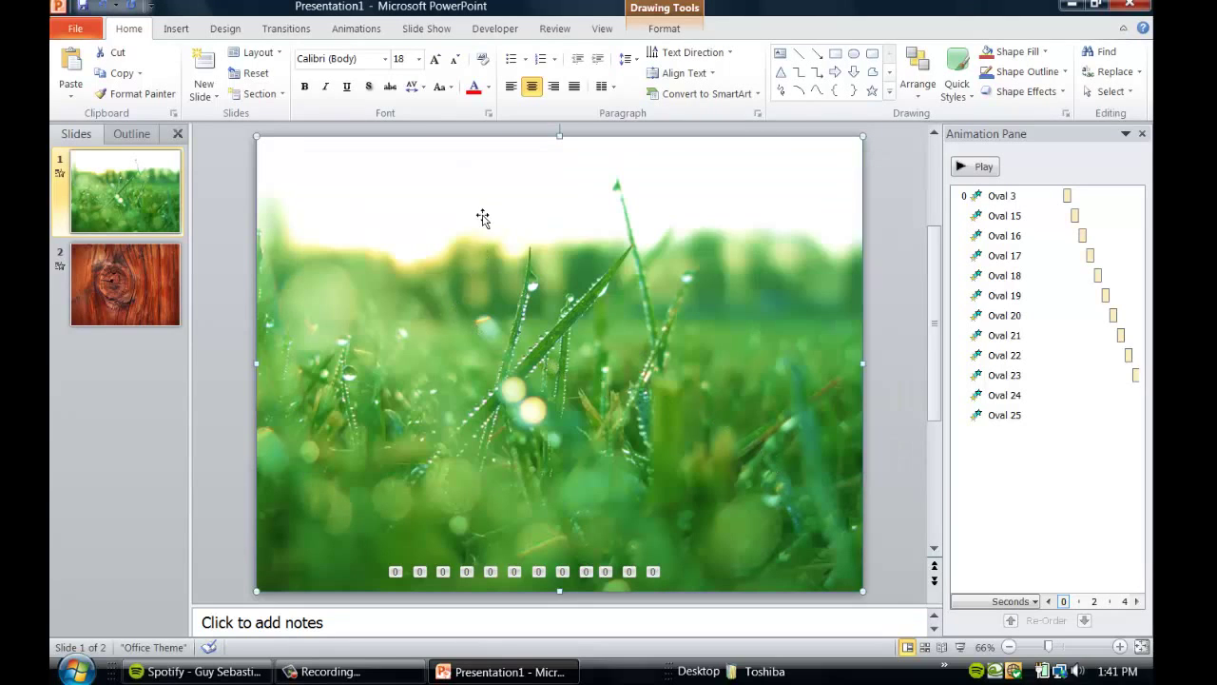
Send the linked rectangle to the back, beneath the row of grey dots
{"action": "right_click", "coordinate": [449, 277]}
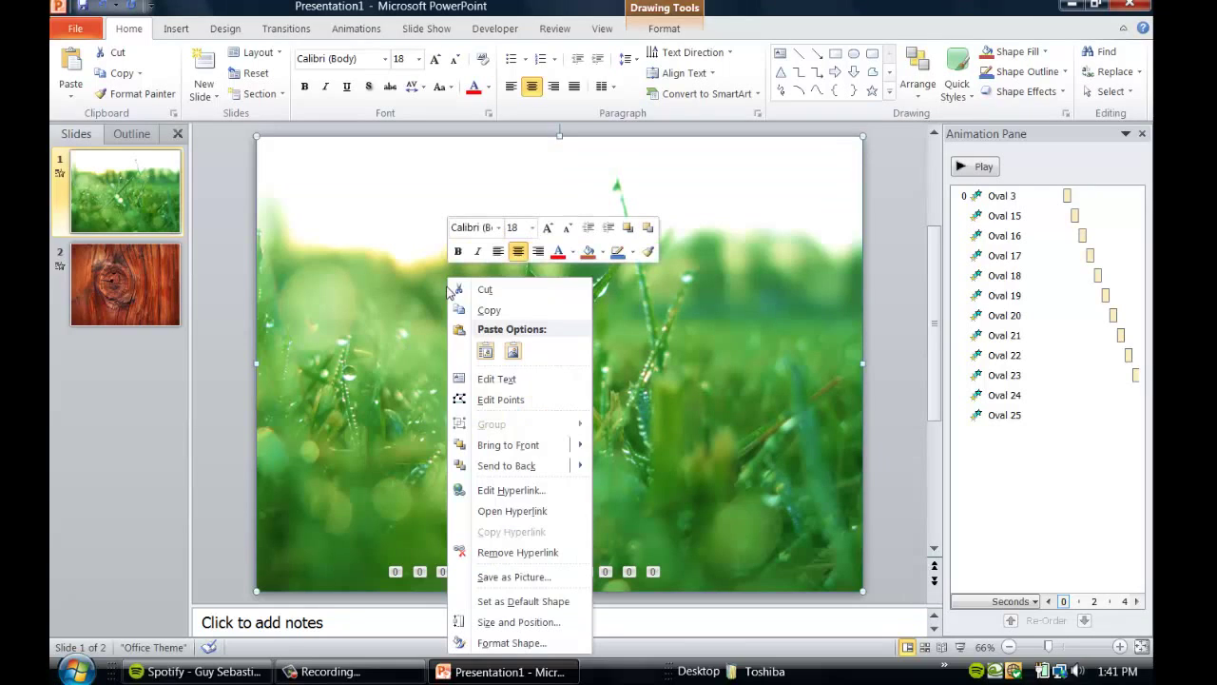
{"action": "left_click", "coordinate": [572, 465]}
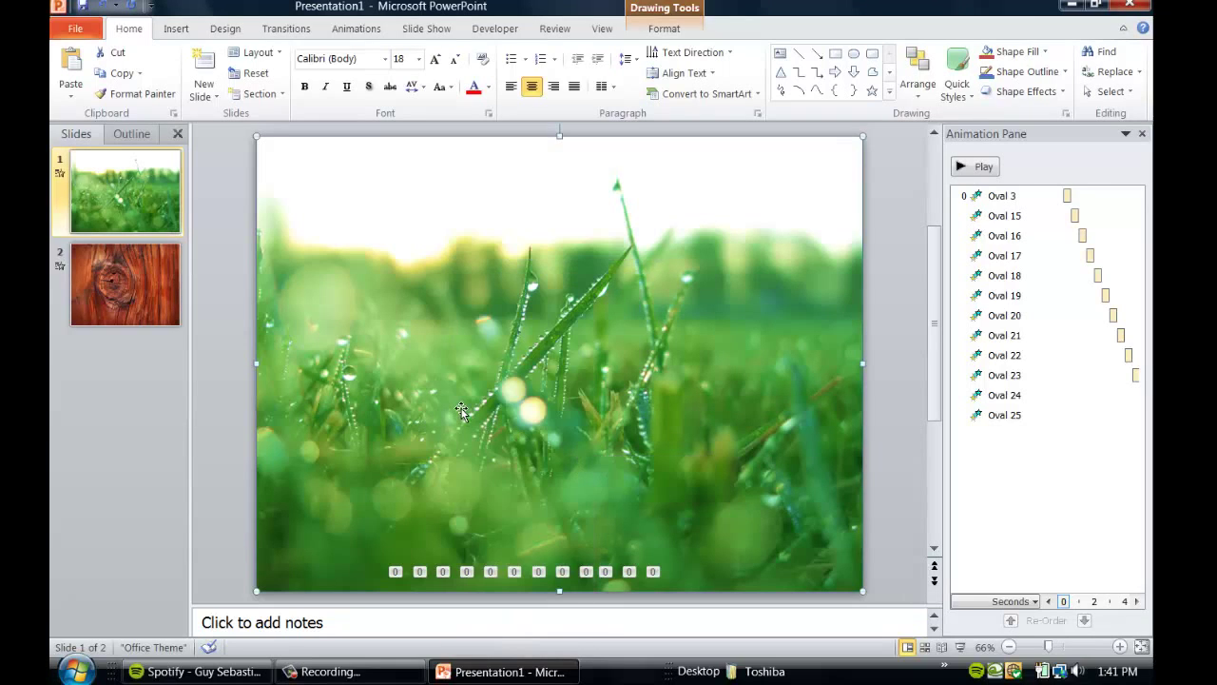
{"action": "right_click", "coordinate": [430, 554]}
{"action": "left_click", "coordinate": [395, 532]}
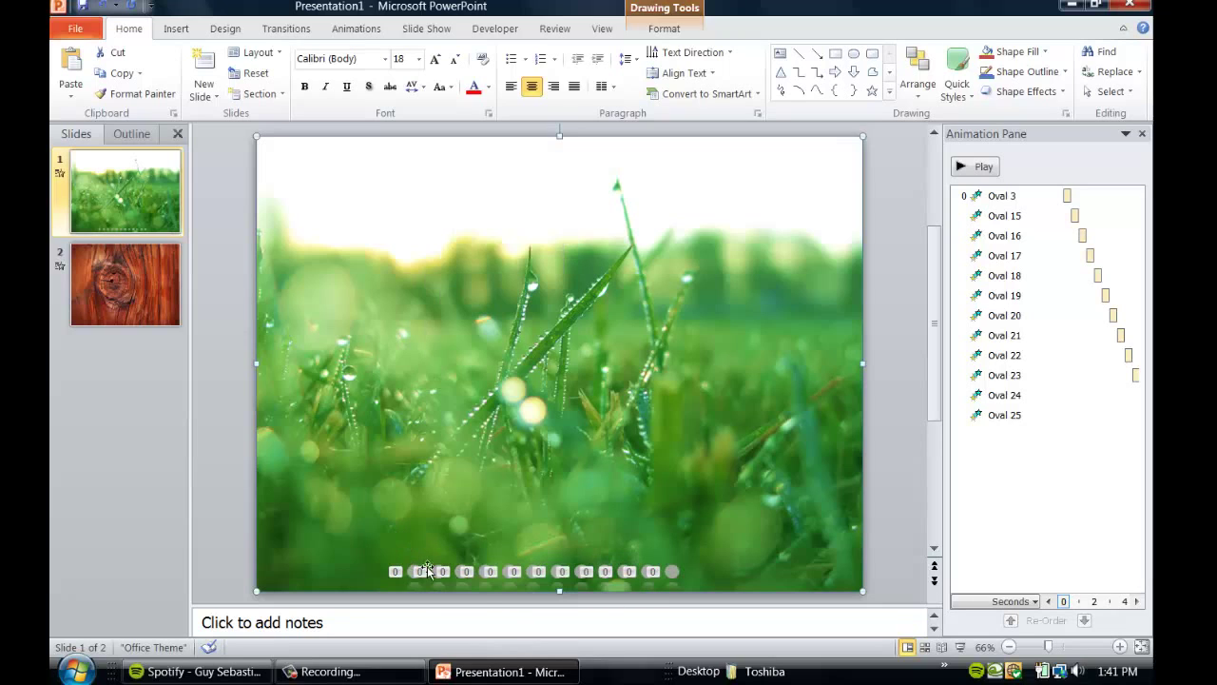